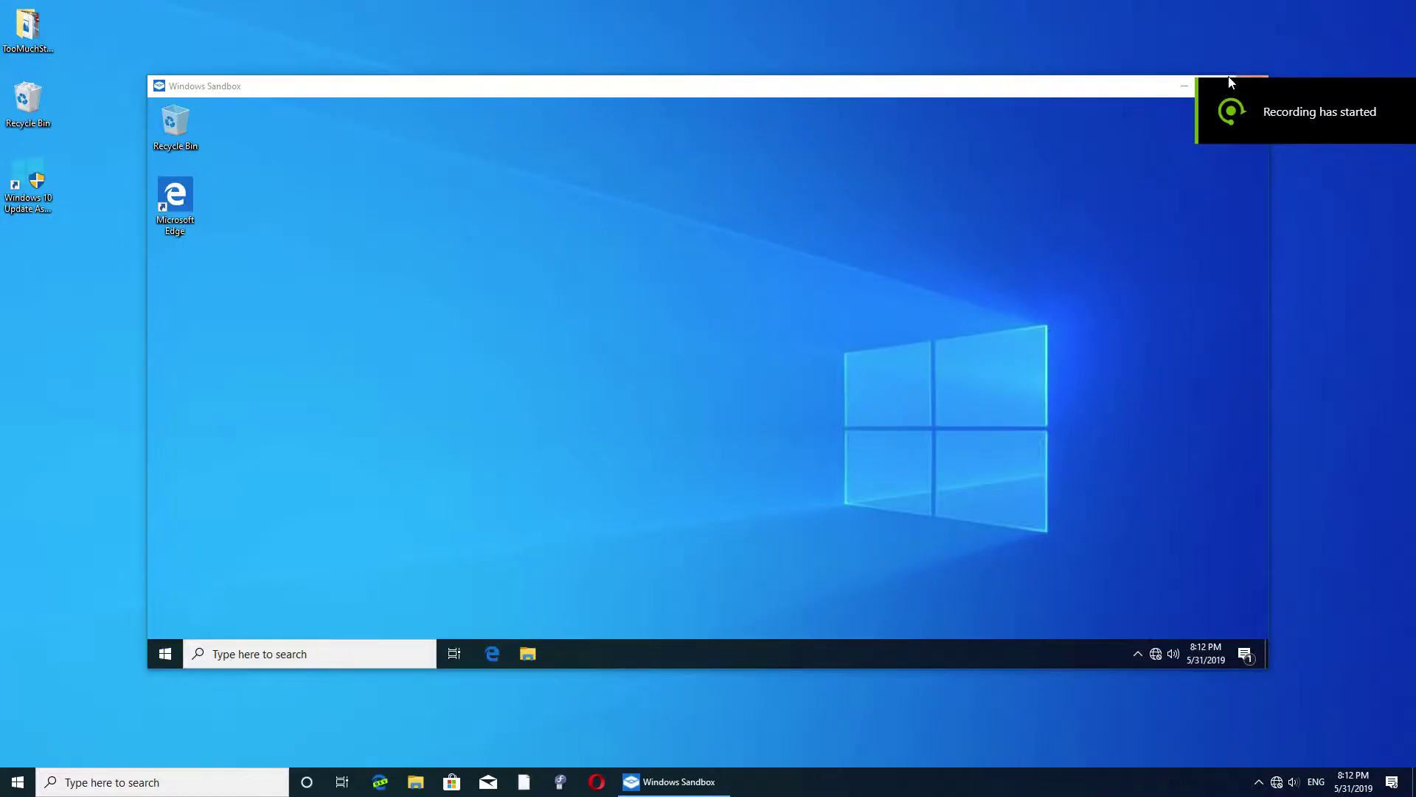
# Step: Drag the Sandbox window higher, stretch it taller, and open the sandbox's search panel
pyautogui.moveTo(1053, 85)
pyautogui.mouseDown()
pyautogui.moveTo(1015, 45)
pyautogui.moveTo(1052, 3)
pyautogui.moveTo(1054, 62)
pyautogui.mouseUp()
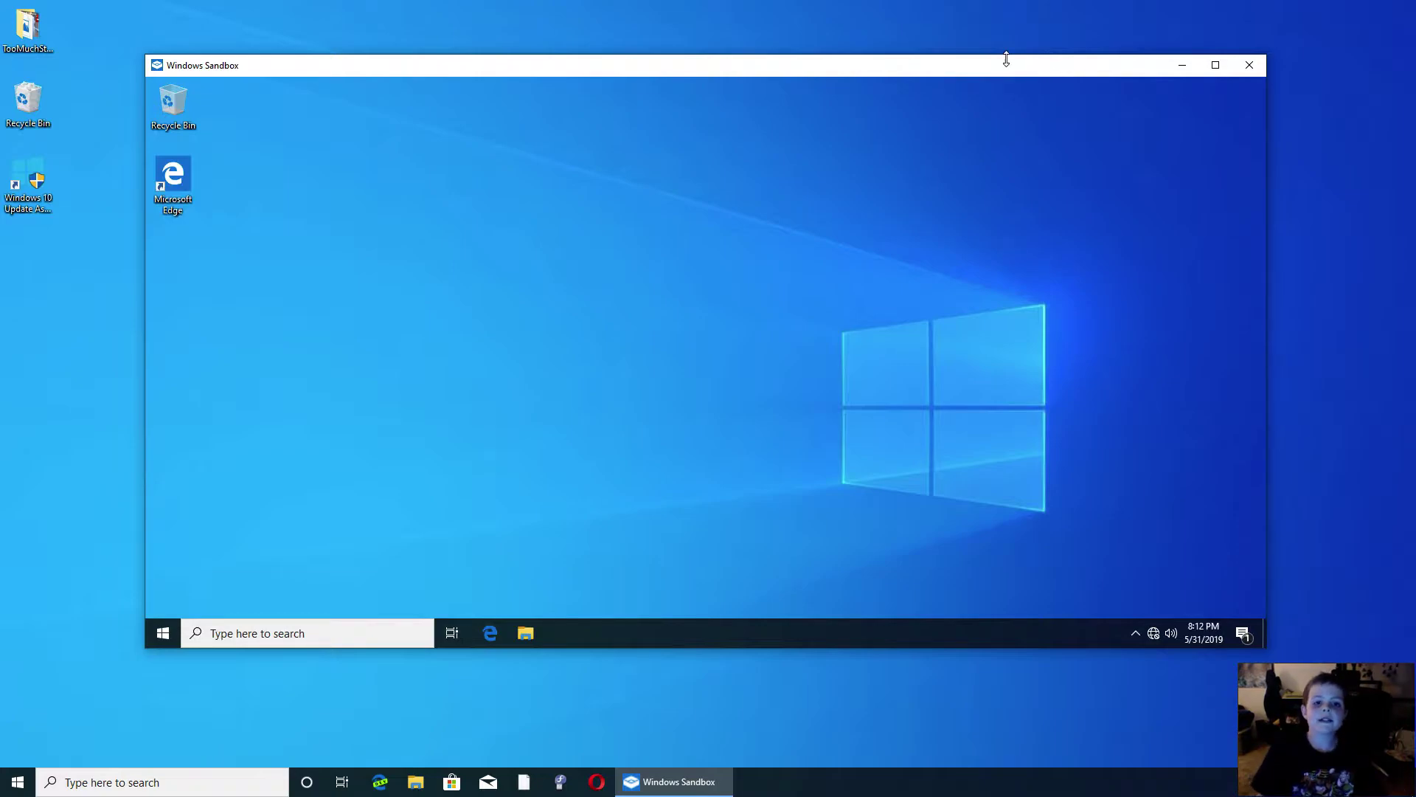
pyautogui.moveTo(258, 55); pyautogui.dragTo(266, 90)
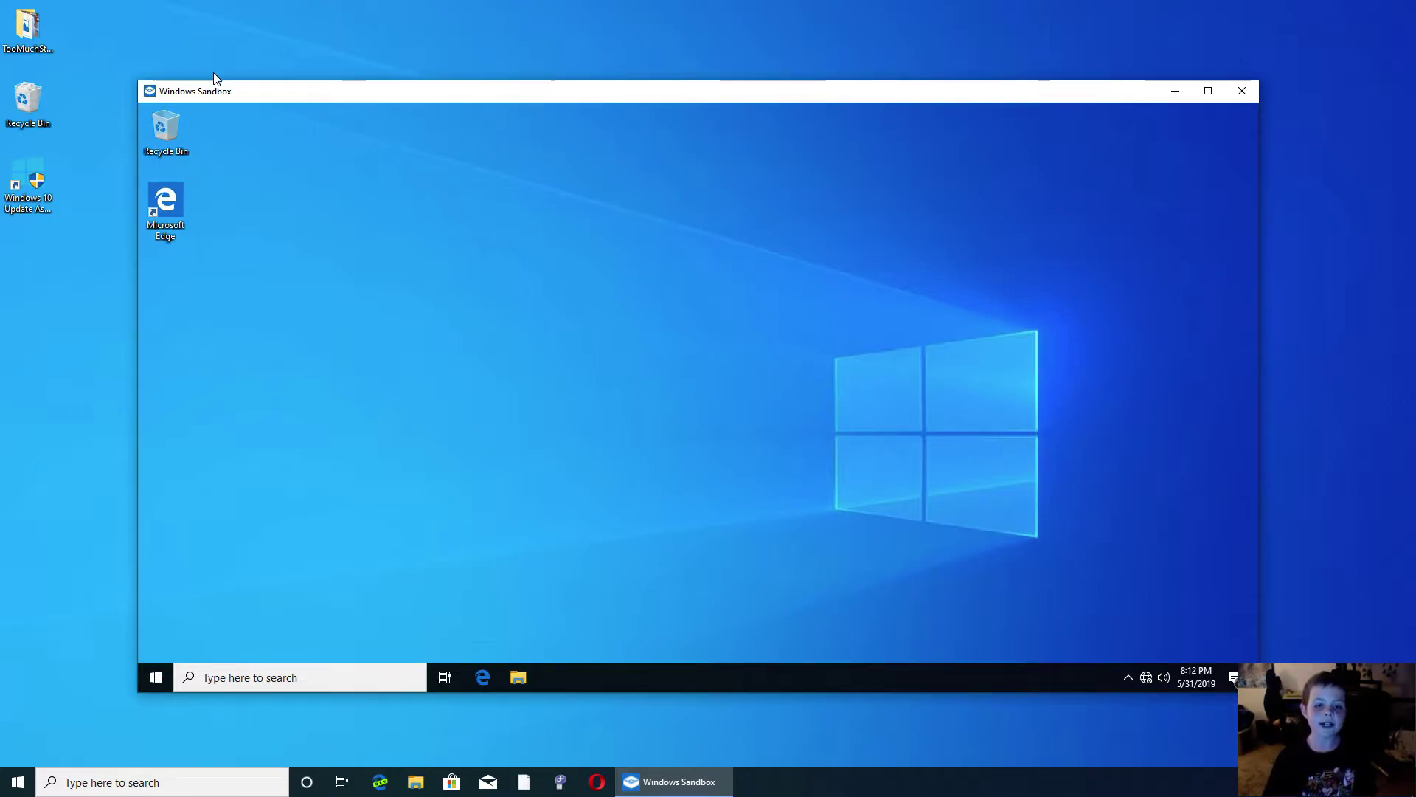
pyautogui.moveTo(308, 101)
pyautogui.mouseDown()
pyautogui.moveTo(483, 104)
pyautogui.moveTo(136, 76)
pyautogui.moveTo(804, 253)
pyautogui.moveTo(85, 129)
pyautogui.moveTo(386, 148)
pyautogui.moveTo(550, 130)
pyautogui.moveTo(294, 96)
pyautogui.mouseUp()
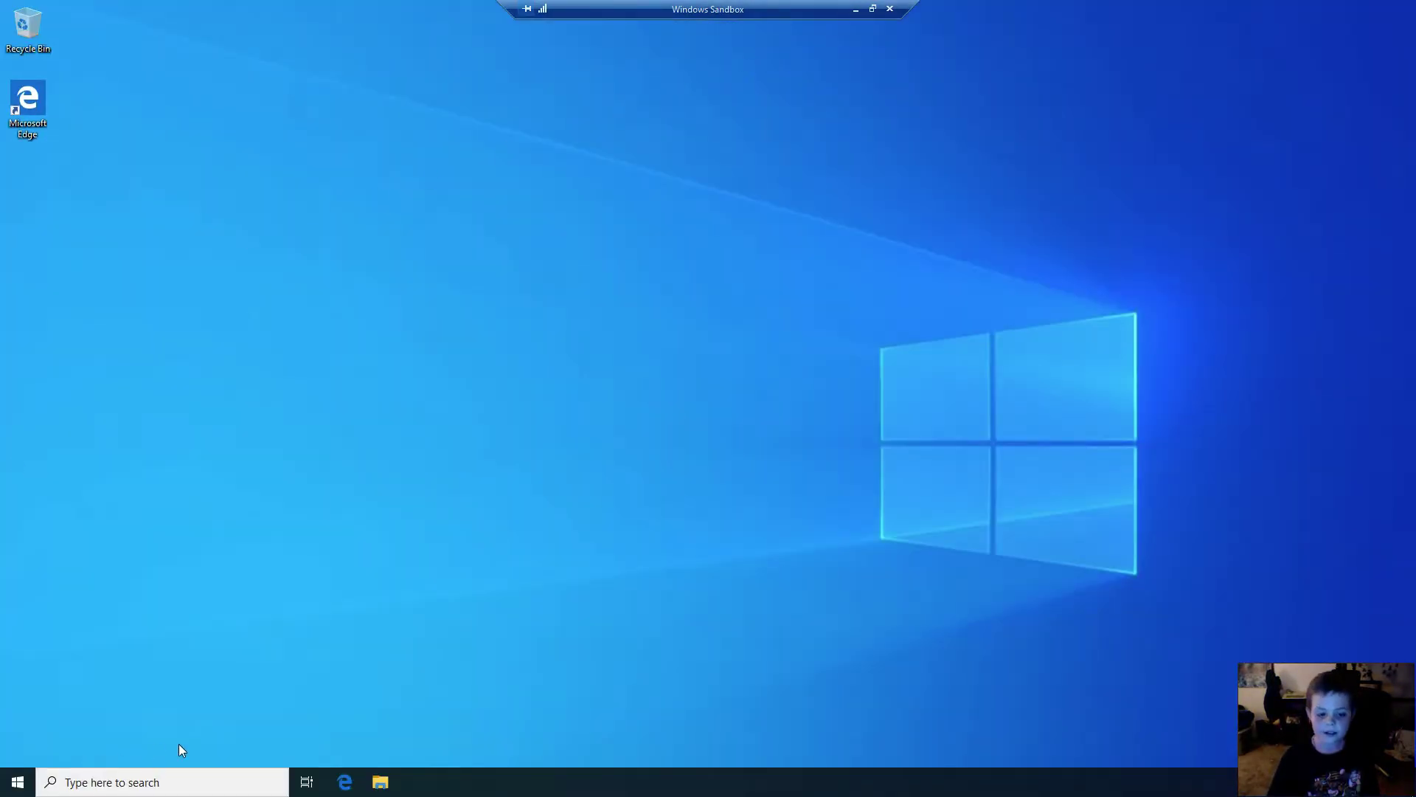
pyautogui.click(143, 779)
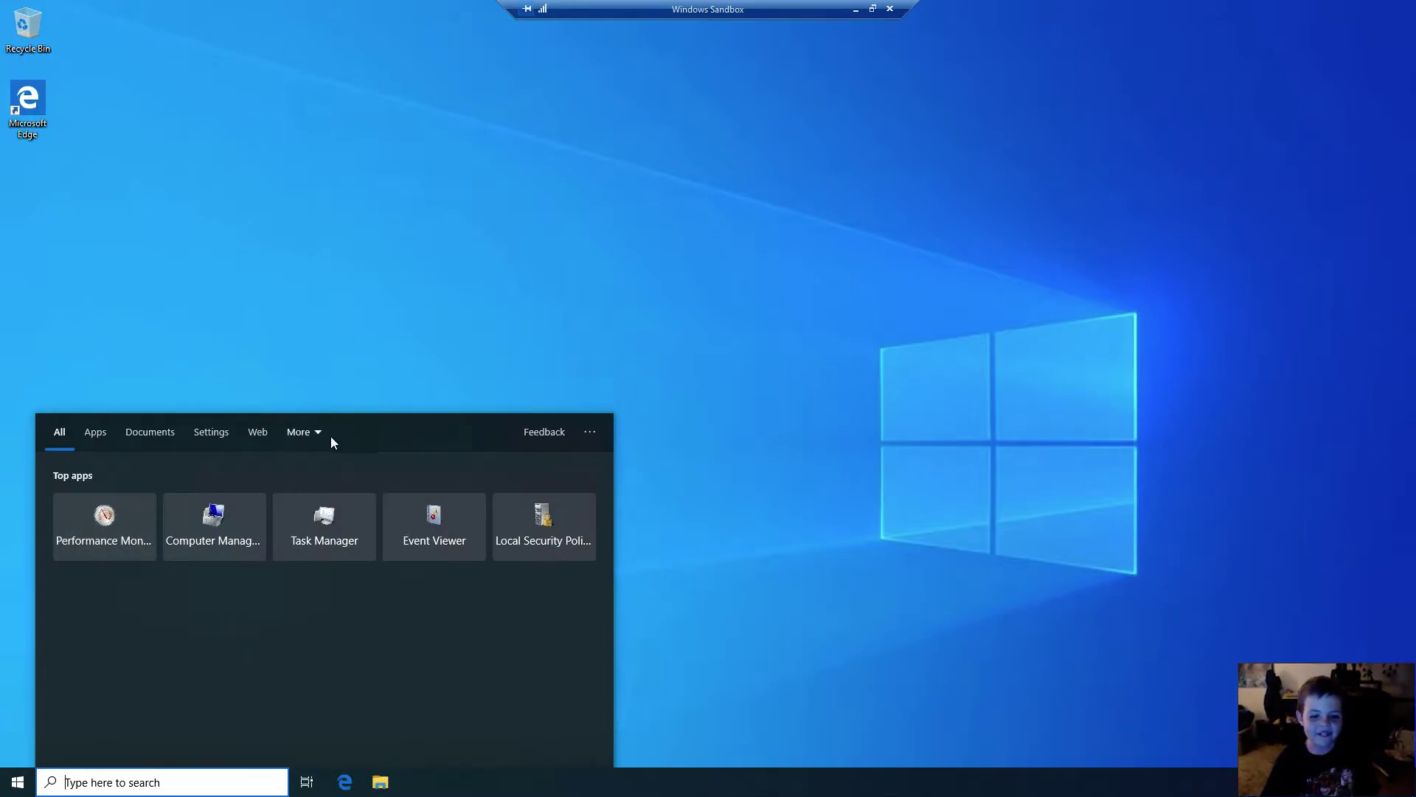
pyautogui.write('fwetgfer')
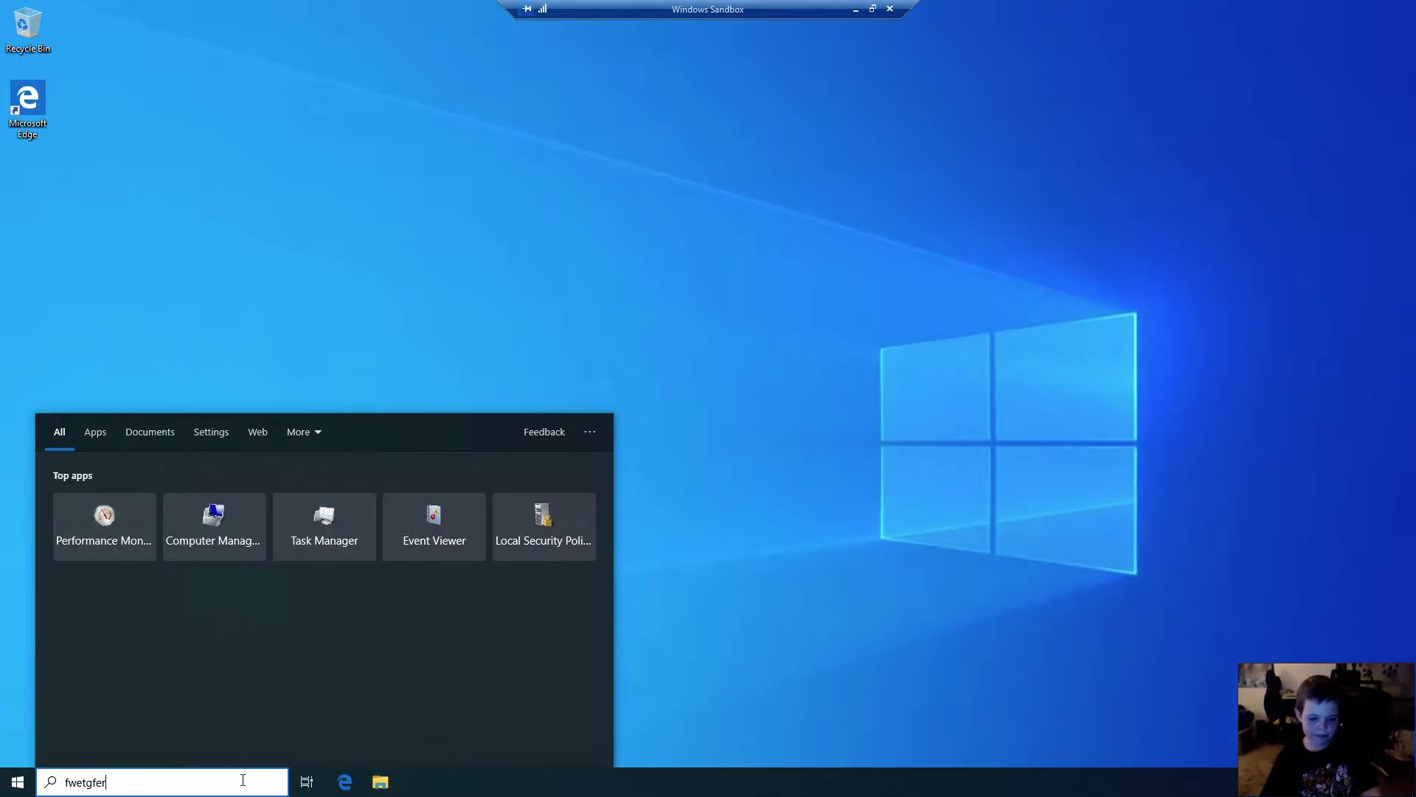
pyautogui.write('t')
pyautogui.hotkey('ctrl', 'BackSpace')
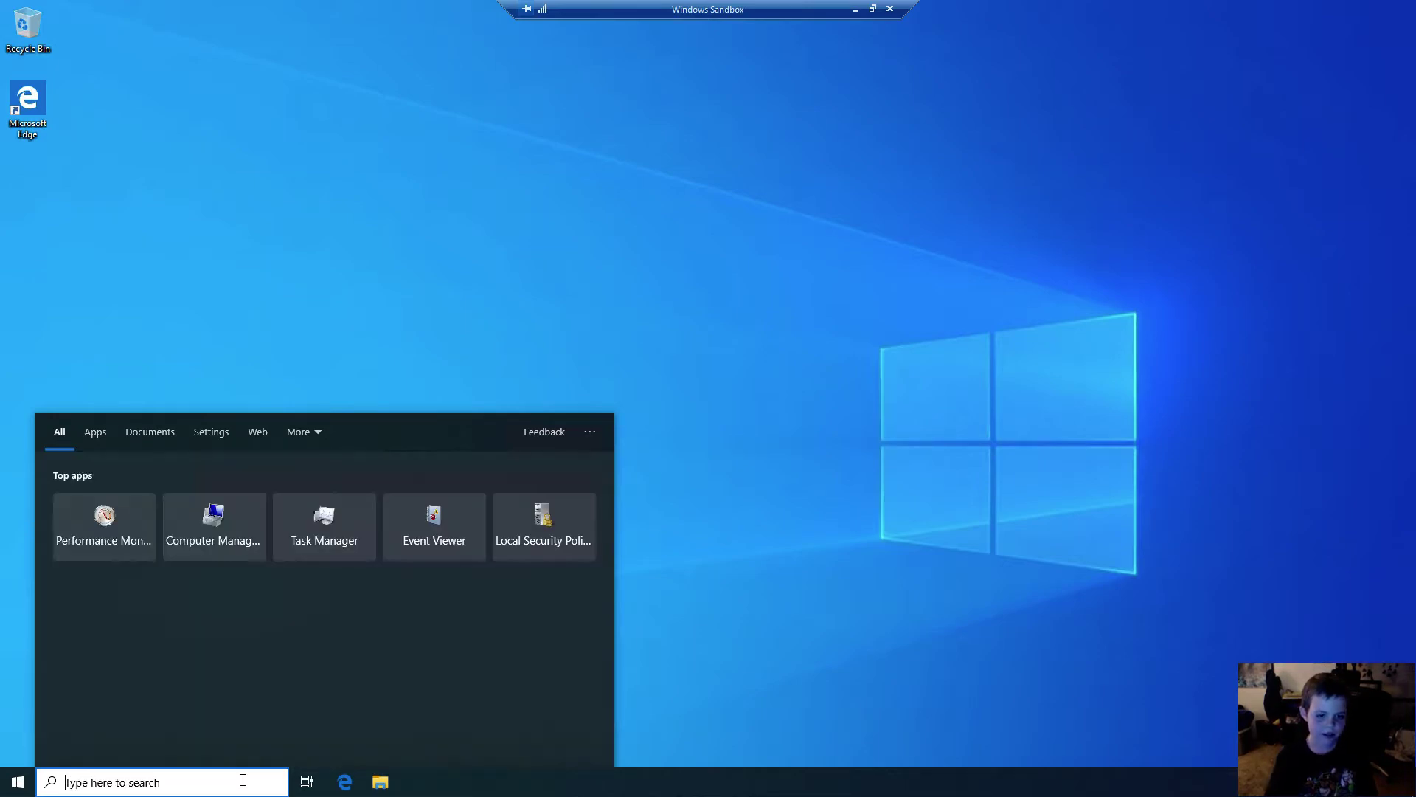
pyautogui.click(947, 366)
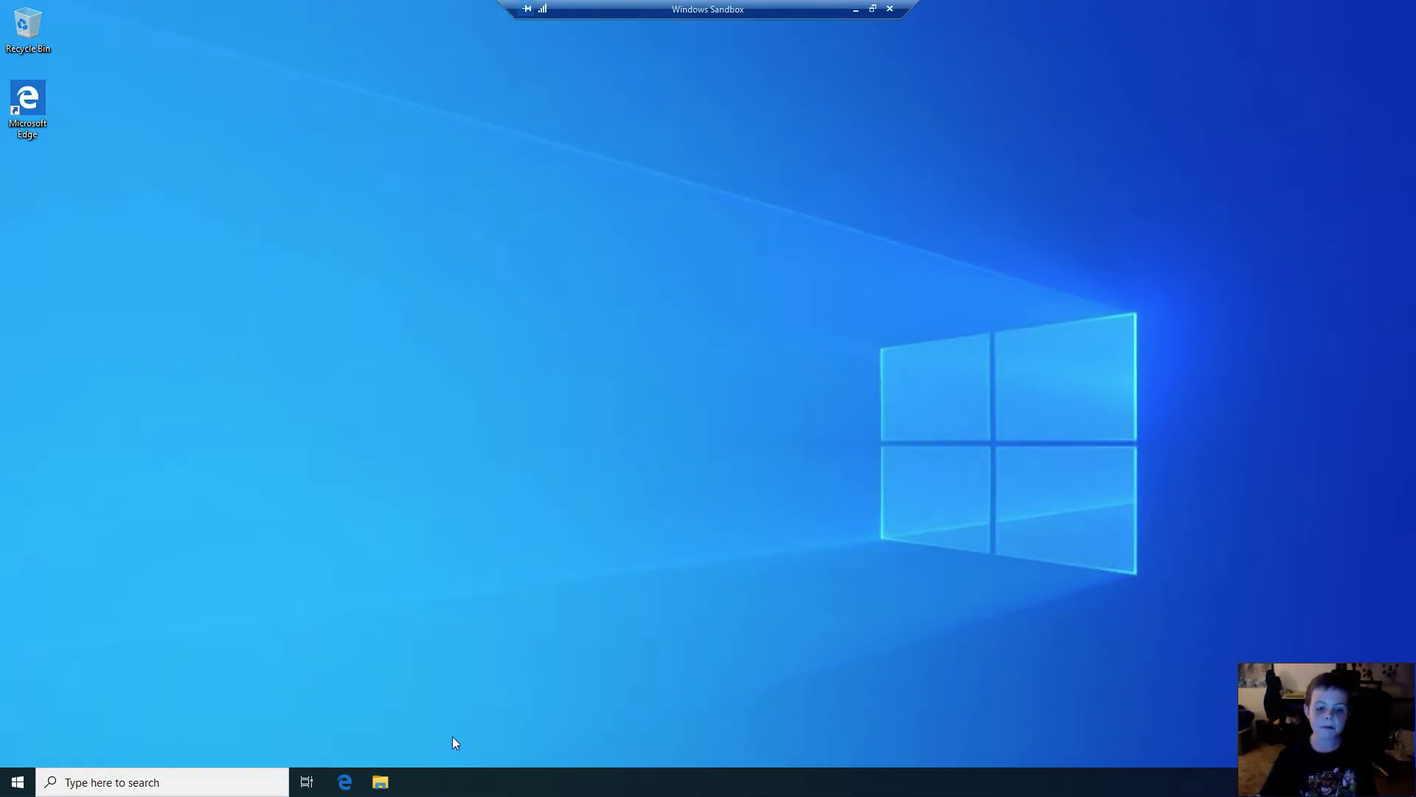
pyautogui.click(239, 783)
pyautogui.click(2, 792)
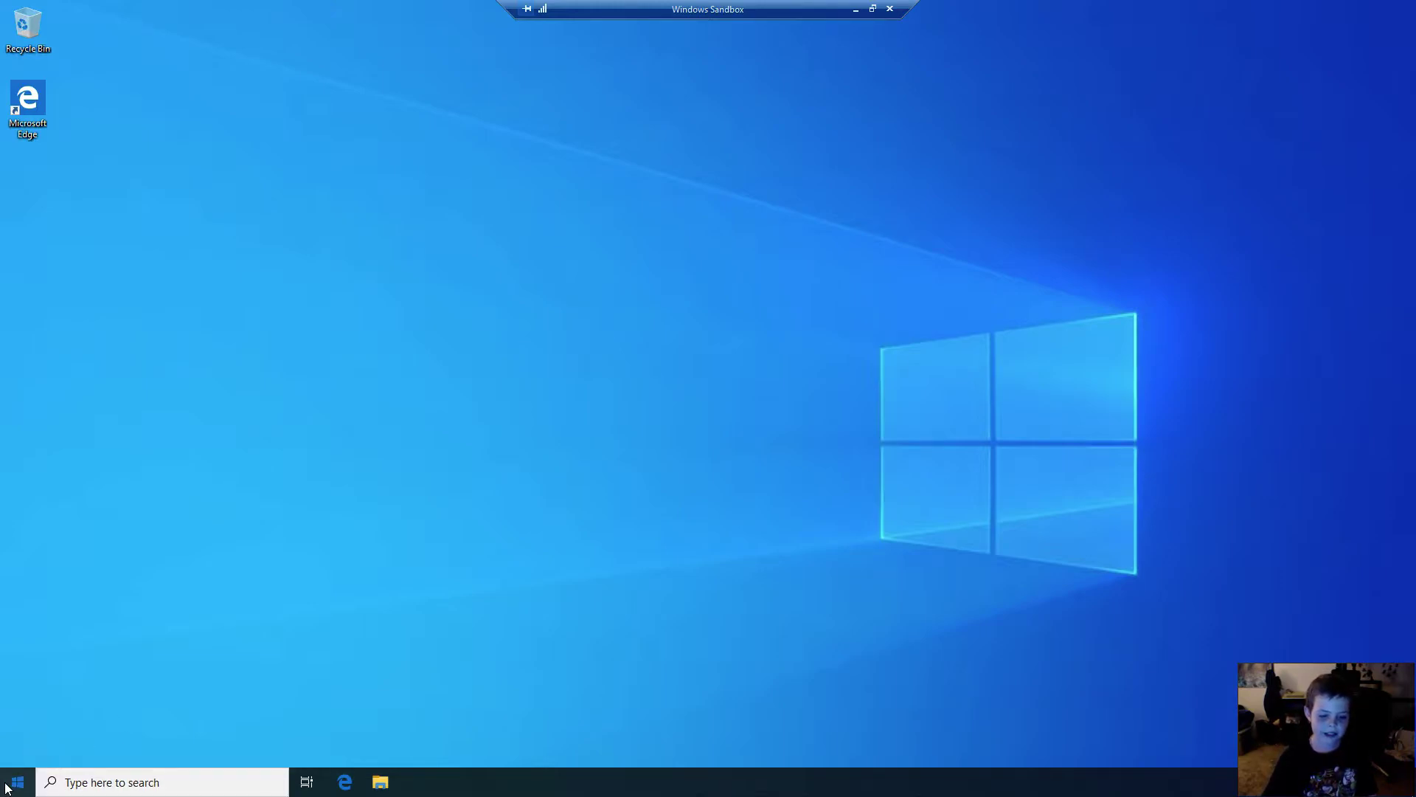
pyautogui.click(16, 784)
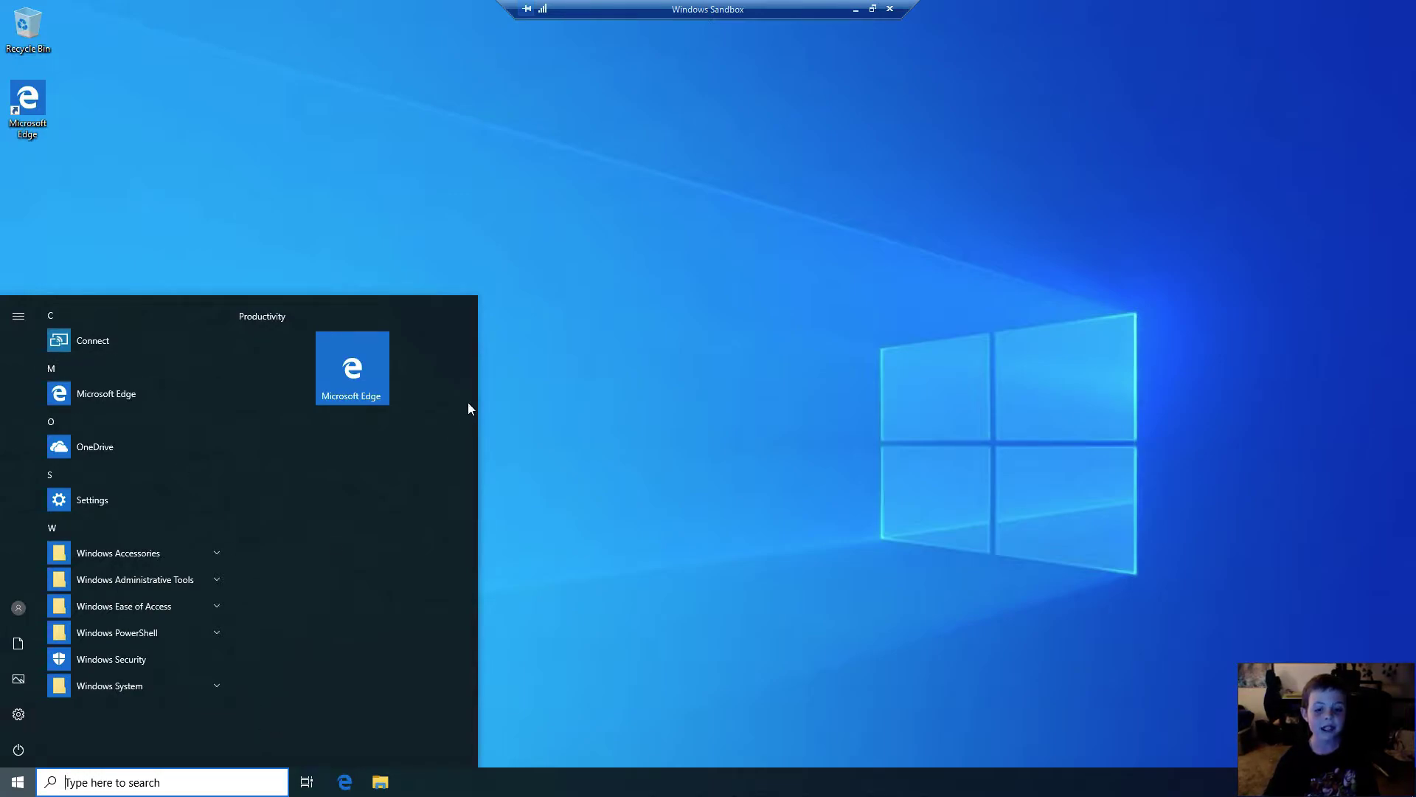
pyautogui.click(276, 199)
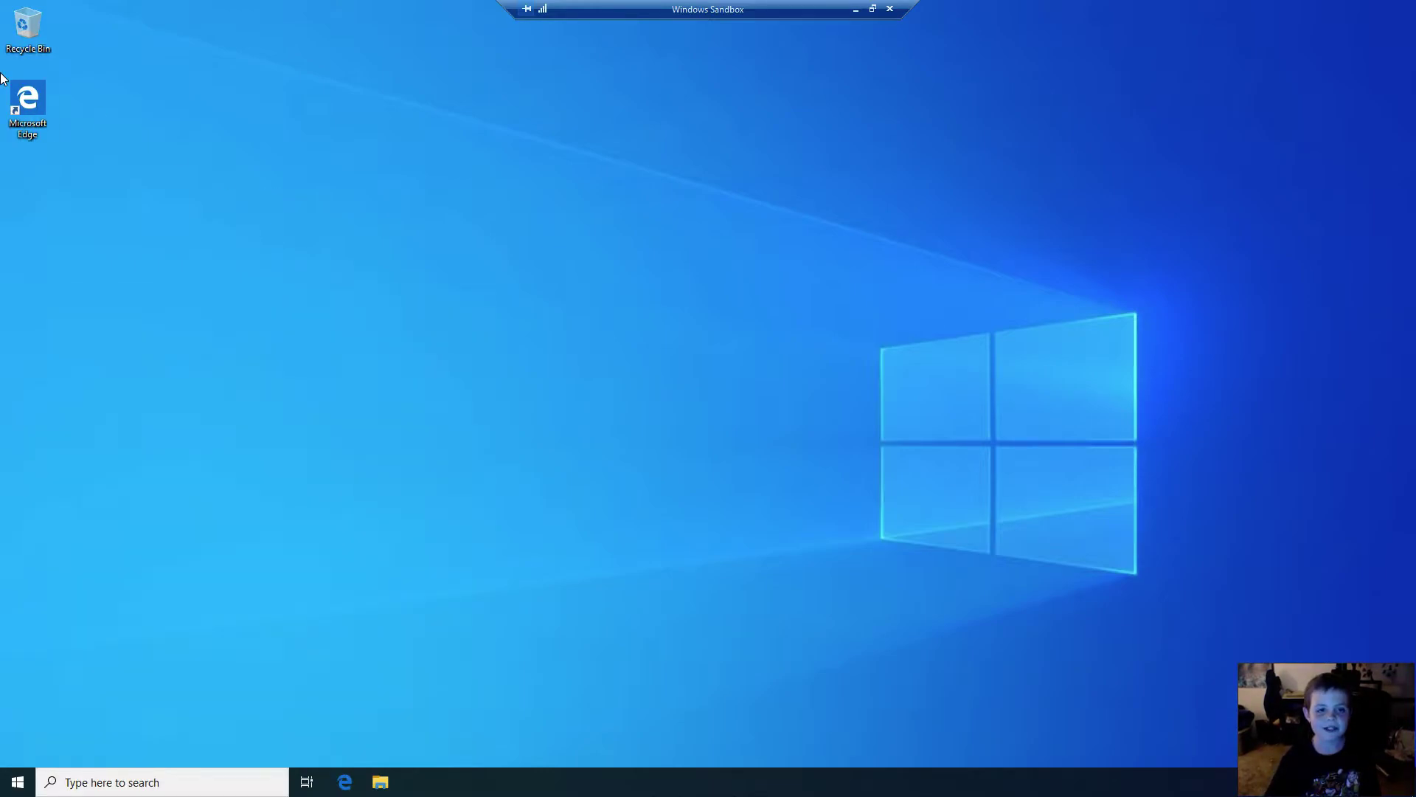
# Step: Create a new bitmap image named 'lalala' on the desktop and open it in Paint
pyautogui.rightClick(25, 188)
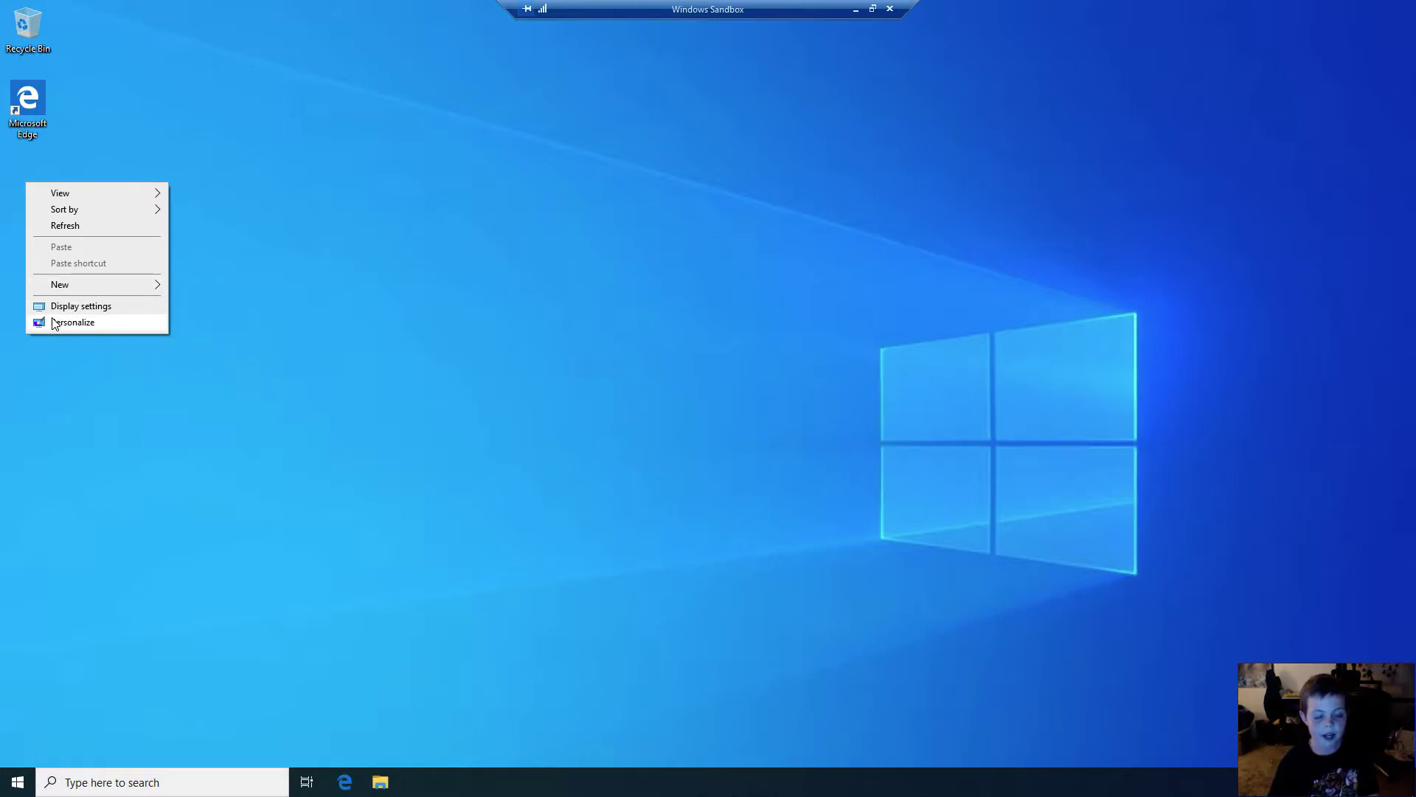
pyautogui.moveTo(142, 285)
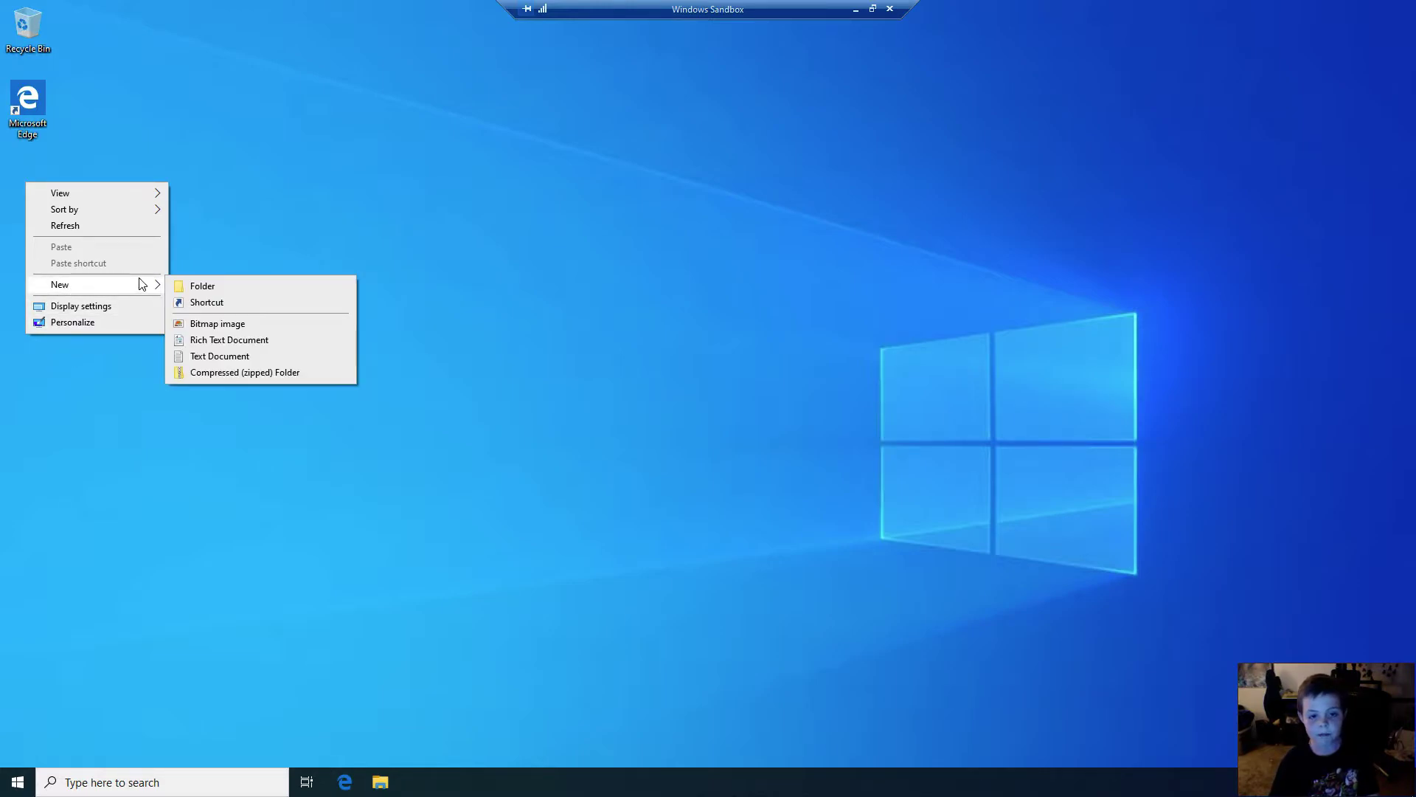
pyautogui.click(210, 324)
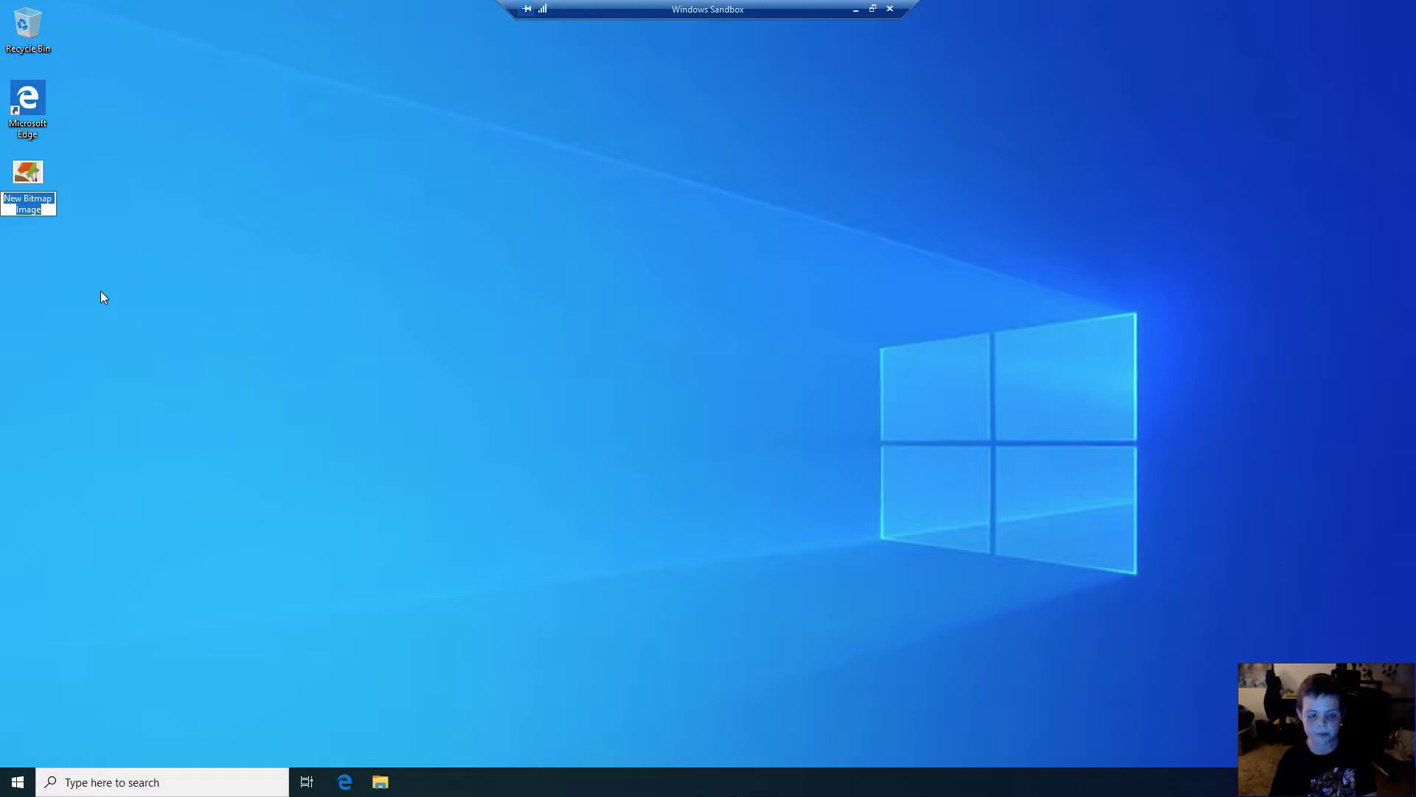
pyautogui.press('BackSpace')
pyautogui.write('la')
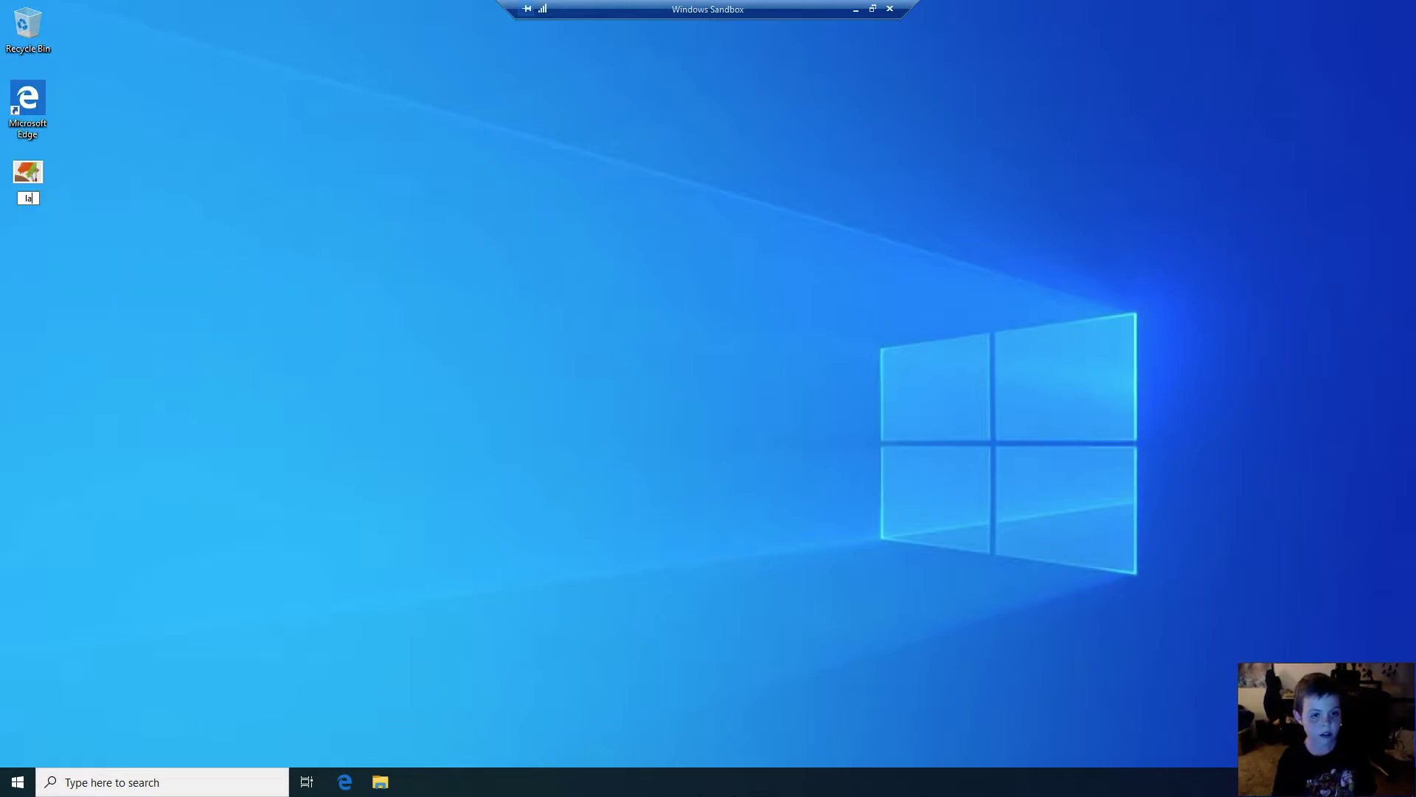
pyautogui.write('lala')
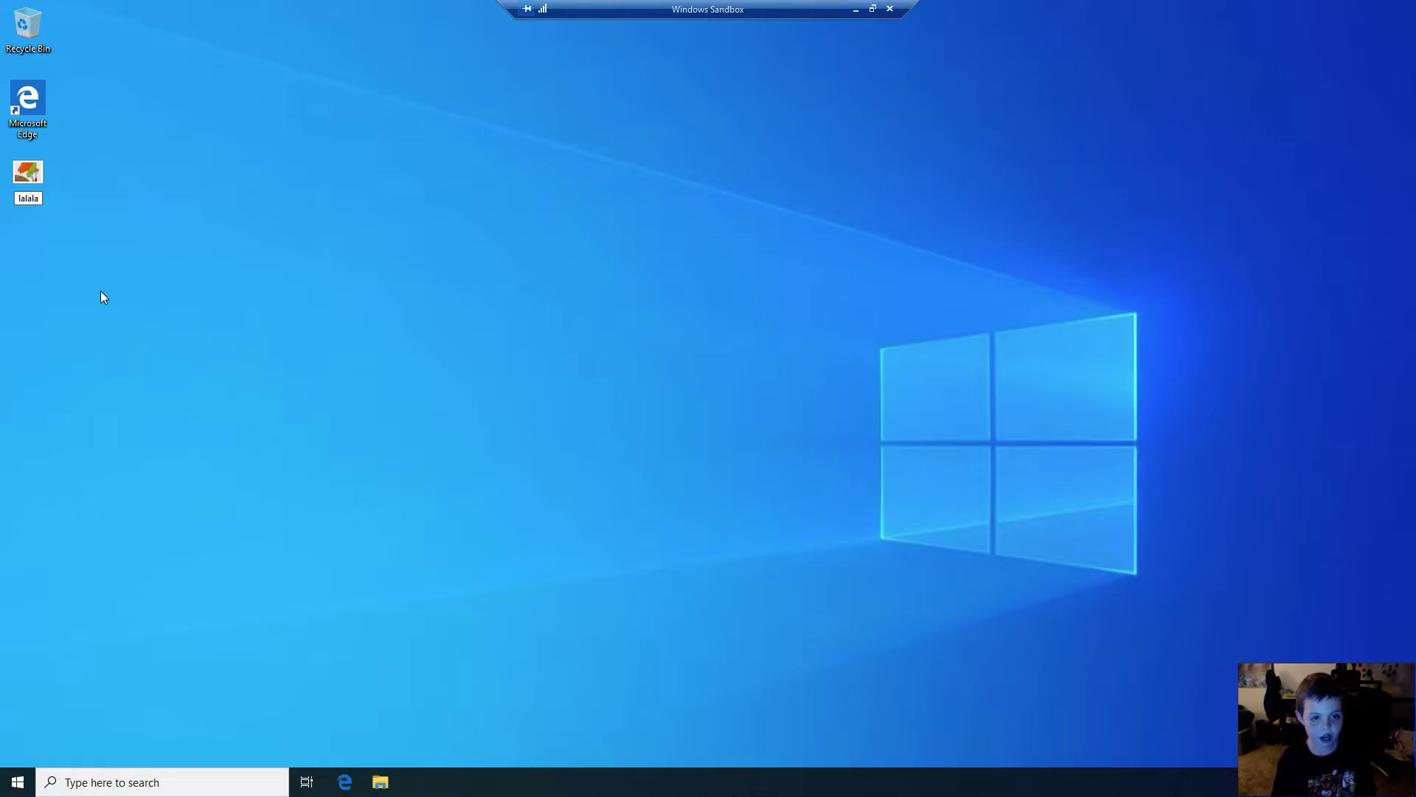
pyautogui.press('Return')
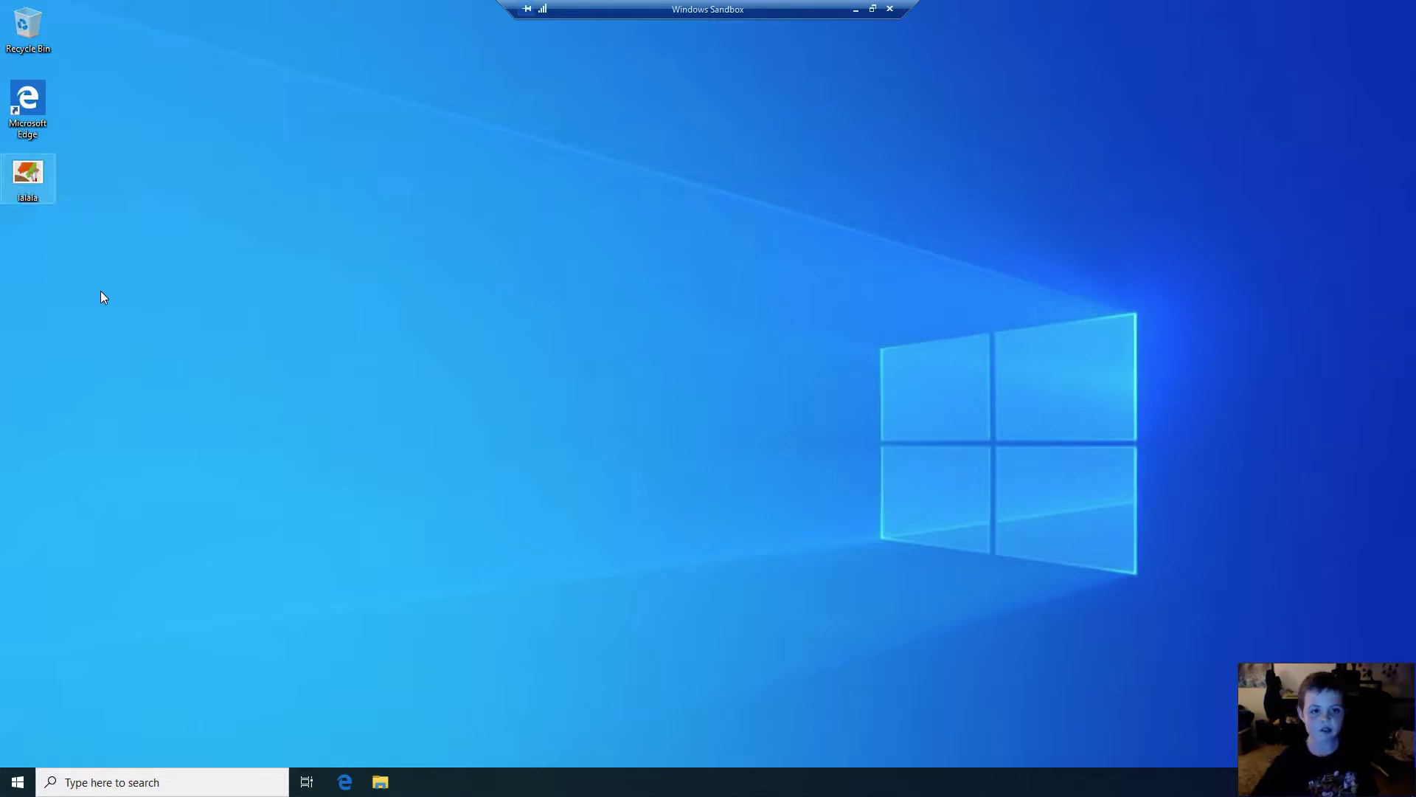
pyautogui.rightClick(29, 178)
pyautogui.click(65, 194)
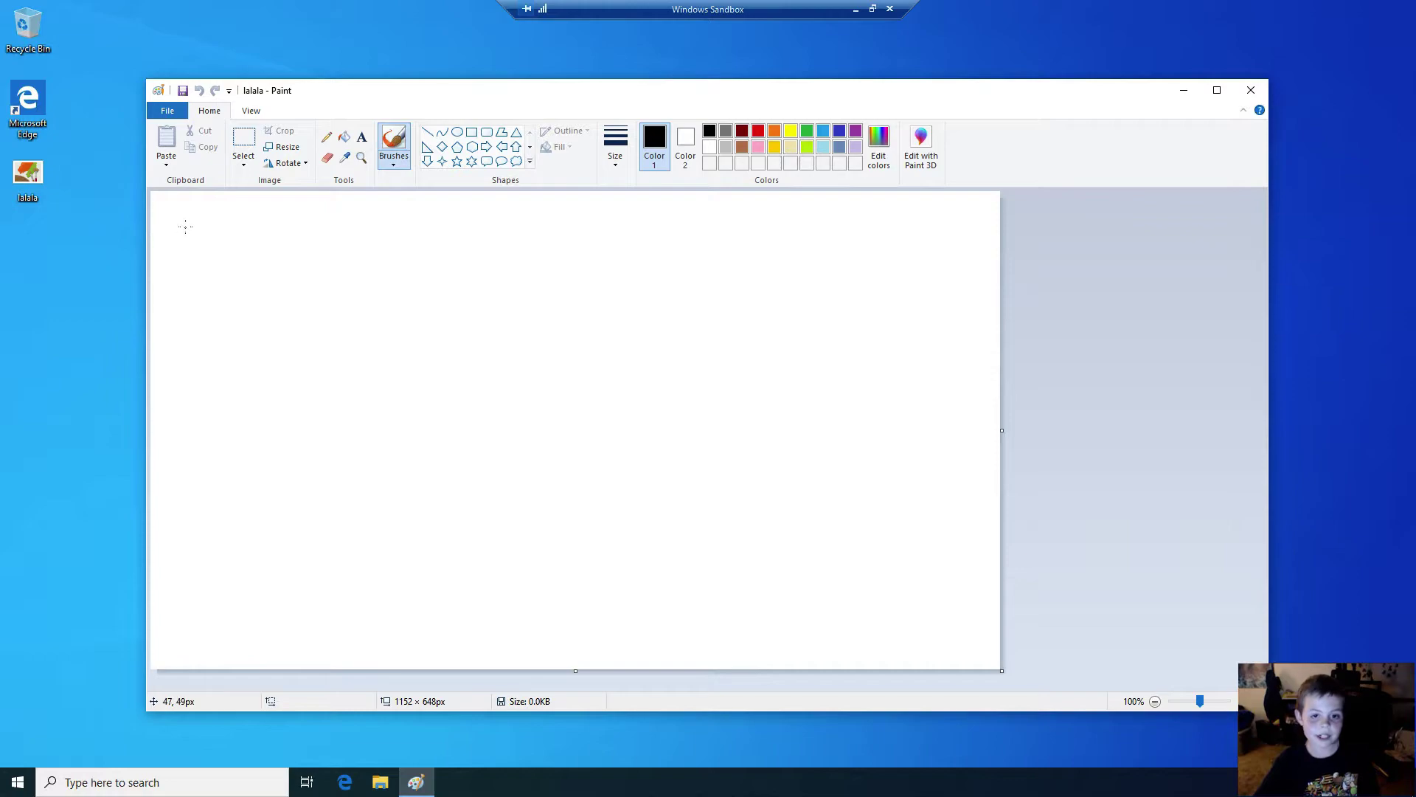
# Step: Hand-draw 'La La La' across the canvas with the brush
pyautogui.moveTo(185, 226)
pyautogui.mouseDown()
pyautogui.moveTo(183, 337)
pyautogui.moveTo(282, 335)
pyautogui.moveTo(322, 294)
pyautogui.moveTo(324, 359)
pyautogui.mouseUp()
pyautogui.moveTo(404, 231)
pyautogui.mouseDown()
pyautogui.moveTo(409, 355)
pyautogui.moveTo(495, 349)
pyautogui.mouseUp()
pyautogui.moveTo(525, 300)
pyautogui.mouseDown()
pyautogui.moveTo(497, 334)
pyautogui.moveTo(532, 287)
pyautogui.moveTo(544, 376)
pyautogui.mouseUp()
pyautogui.moveTo(678, 250)
pyautogui.mouseDown()
pyautogui.moveTo(665, 362)
pyautogui.moveTo(813, 363)
pyautogui.moveTo(838, 320)
pyautogui.moveTo(854, 362)
pyautogui.mouseUp()
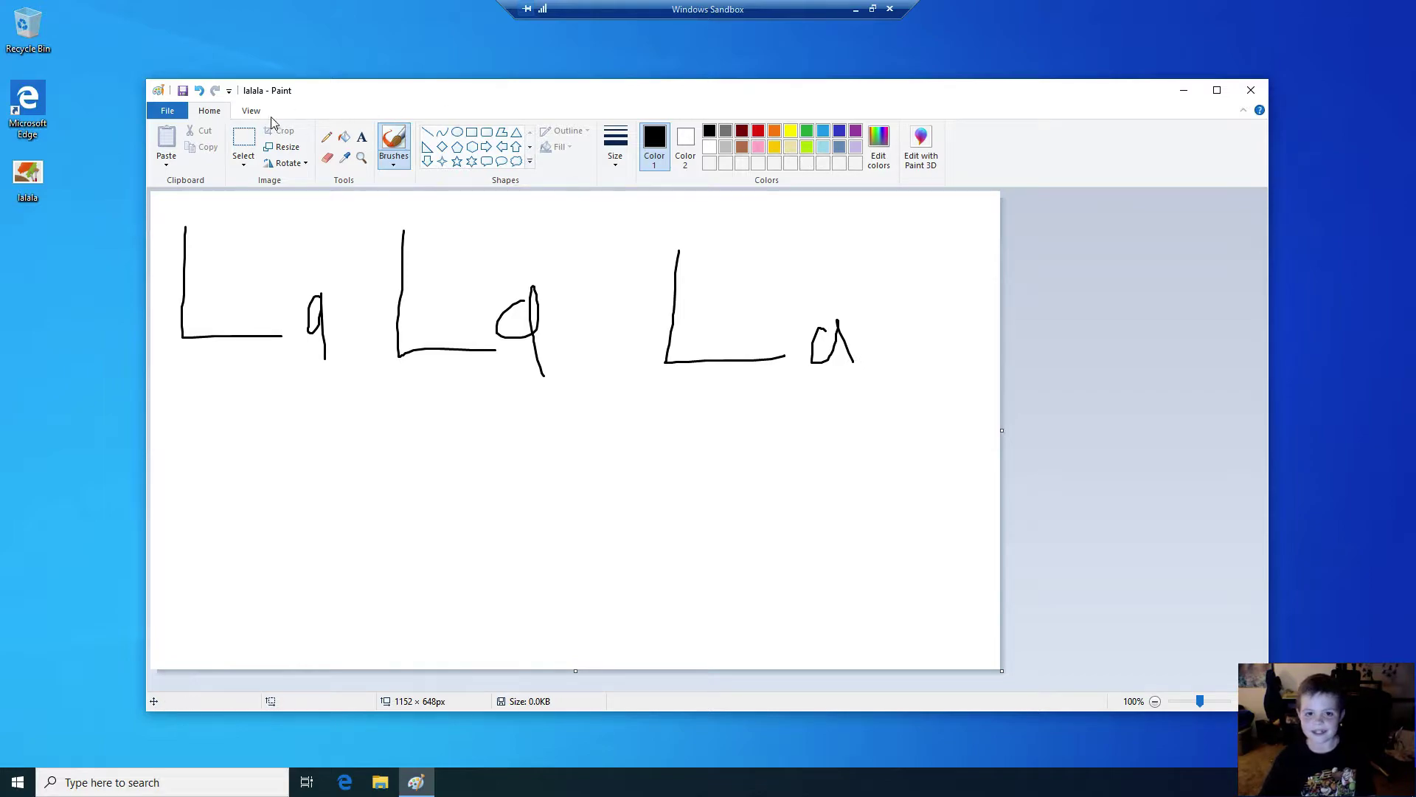
# Step: Save the lalala image and close Paint
pyautogui.click(182, 90)
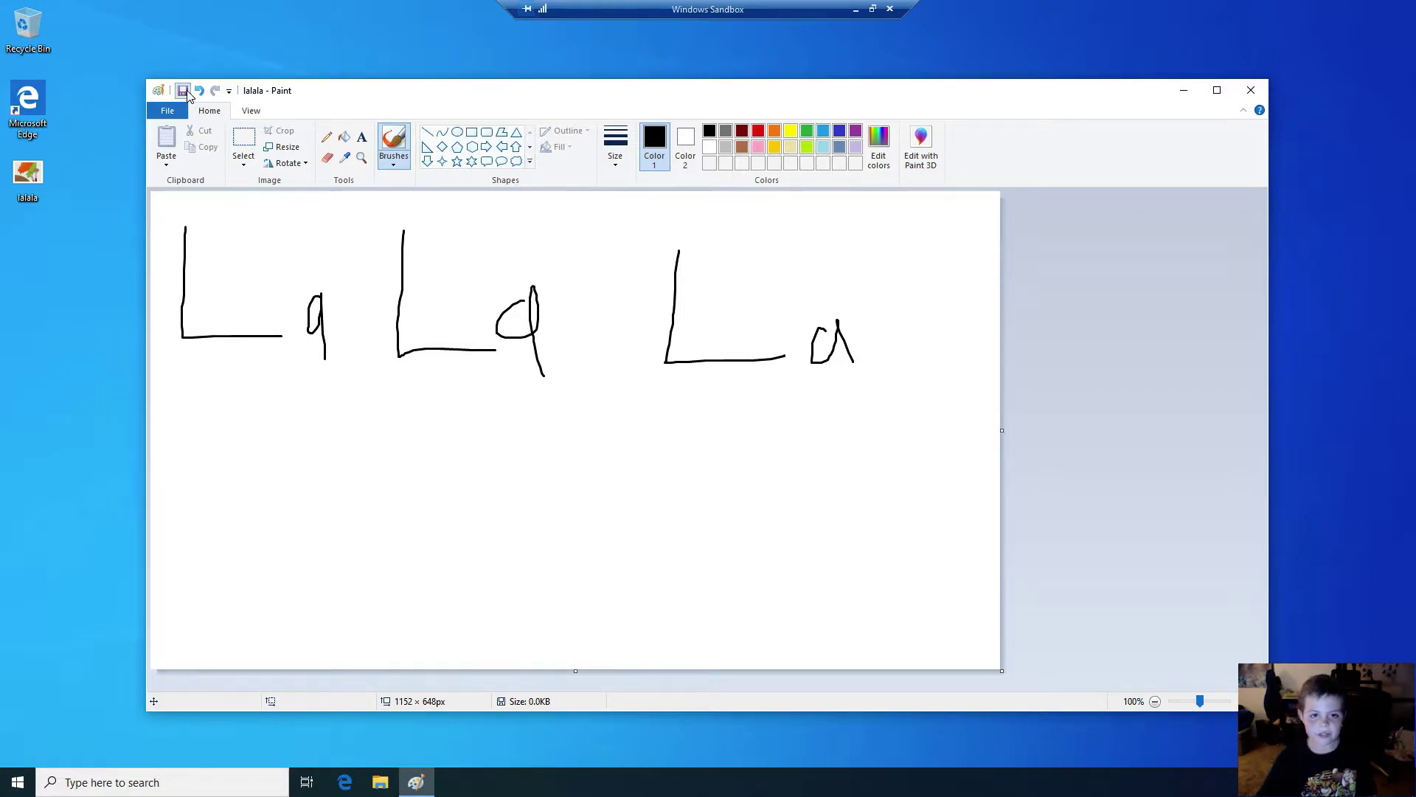
pyautogui.click(1250, 90)
pyautogui.rightClick(37, 177)
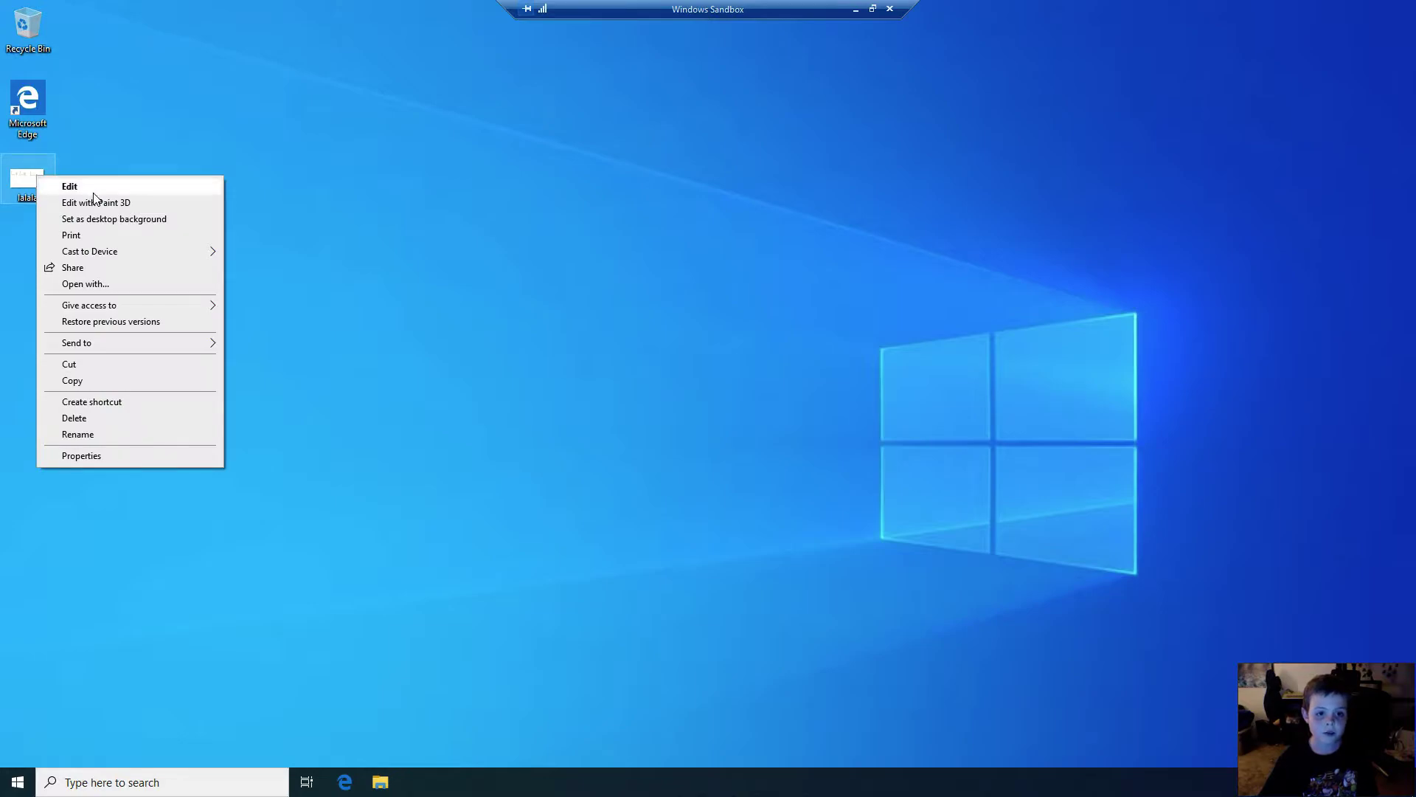
# Step: Reopen lalala in Paint and fill the background and both 'a' loops with green
pyautogui.click(86, 284)
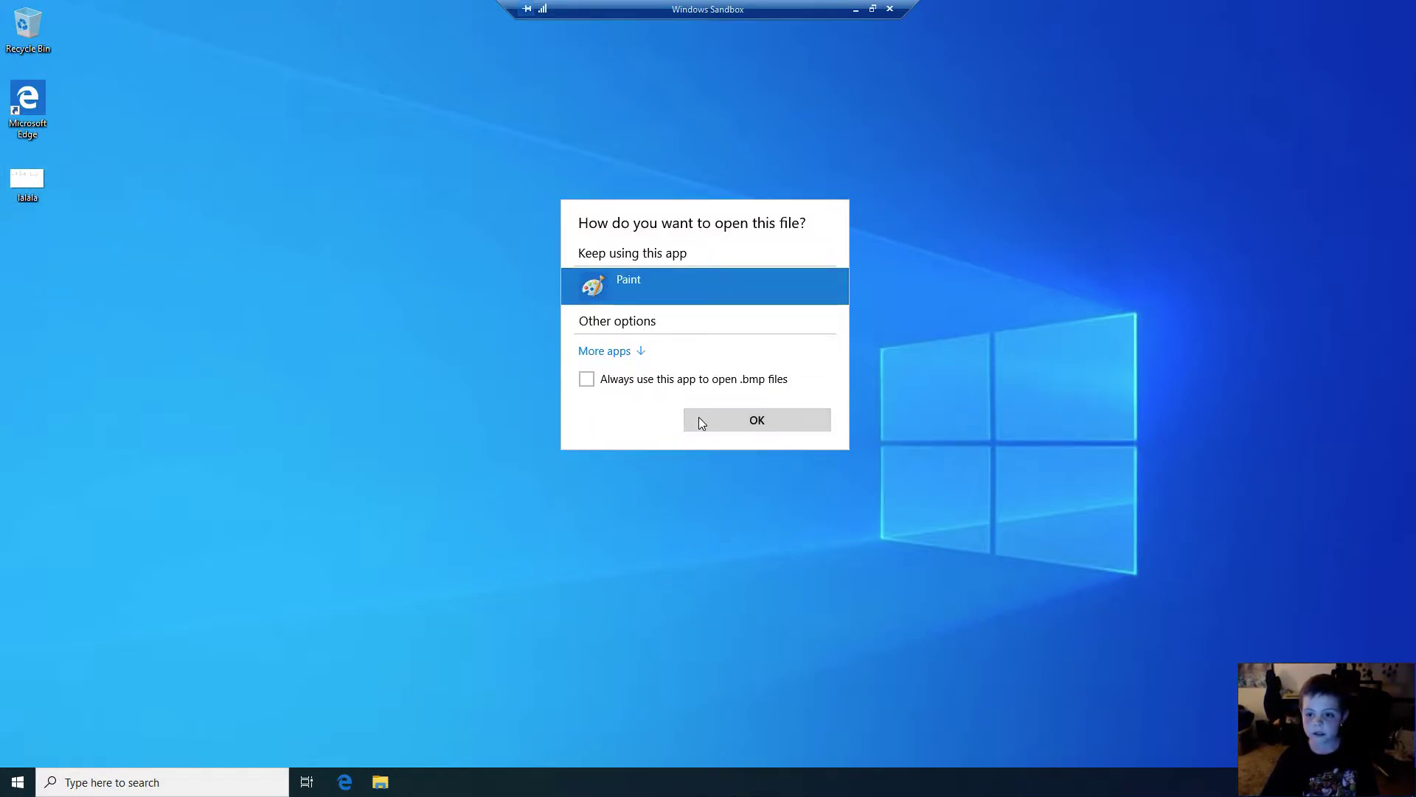
pyautogui.click(701, 421)
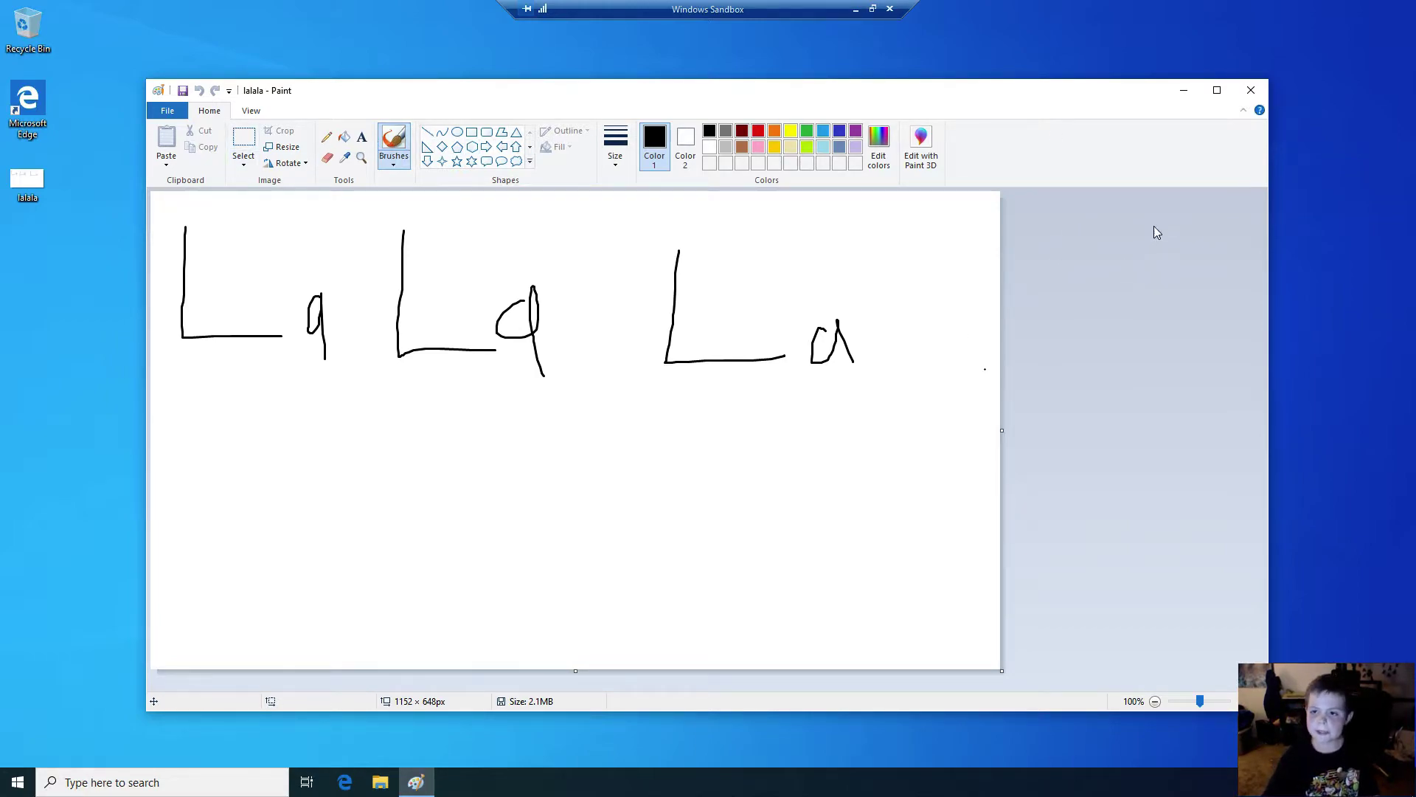
pyautogui.click(344, 136)
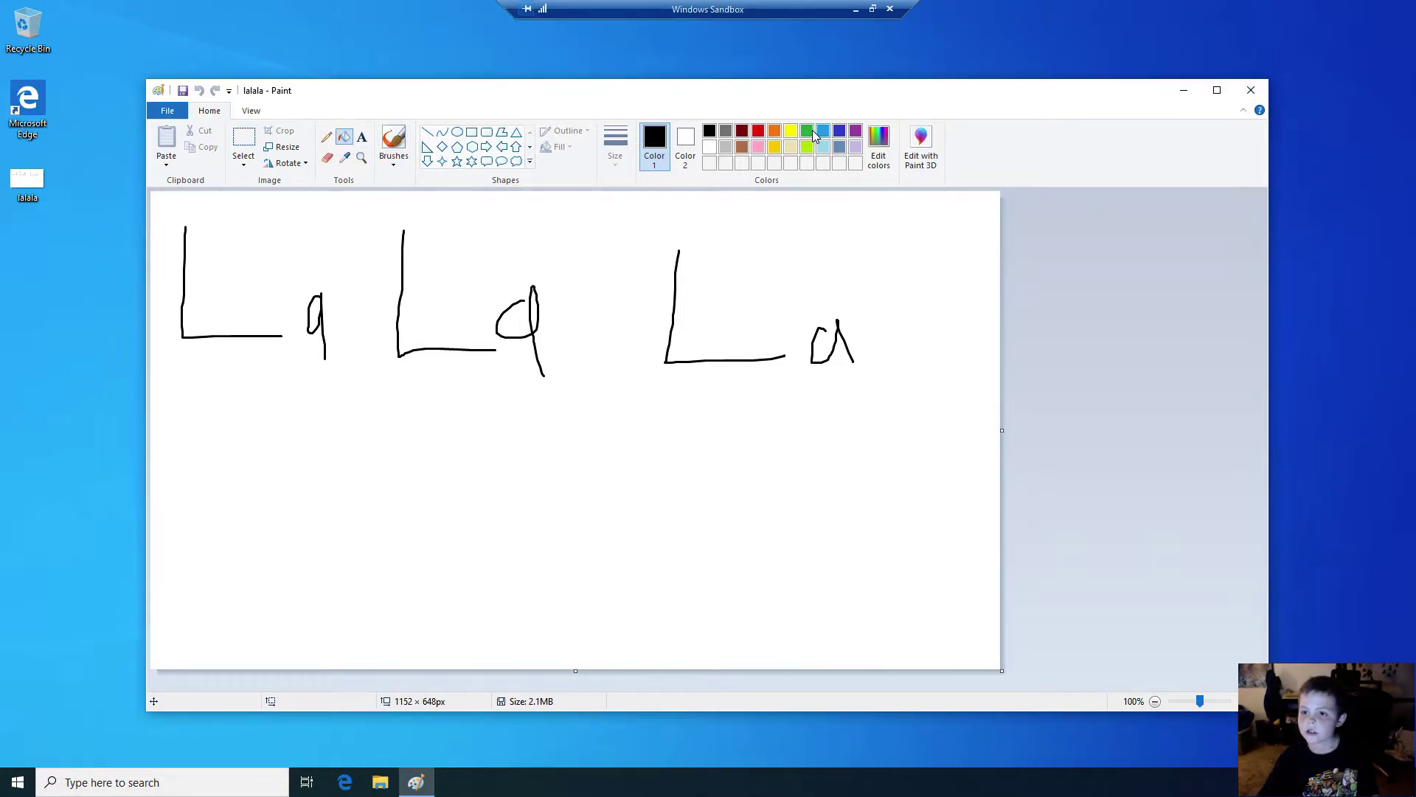
pyautogui.click(806, 131)
pyautogui.click(779, 298)
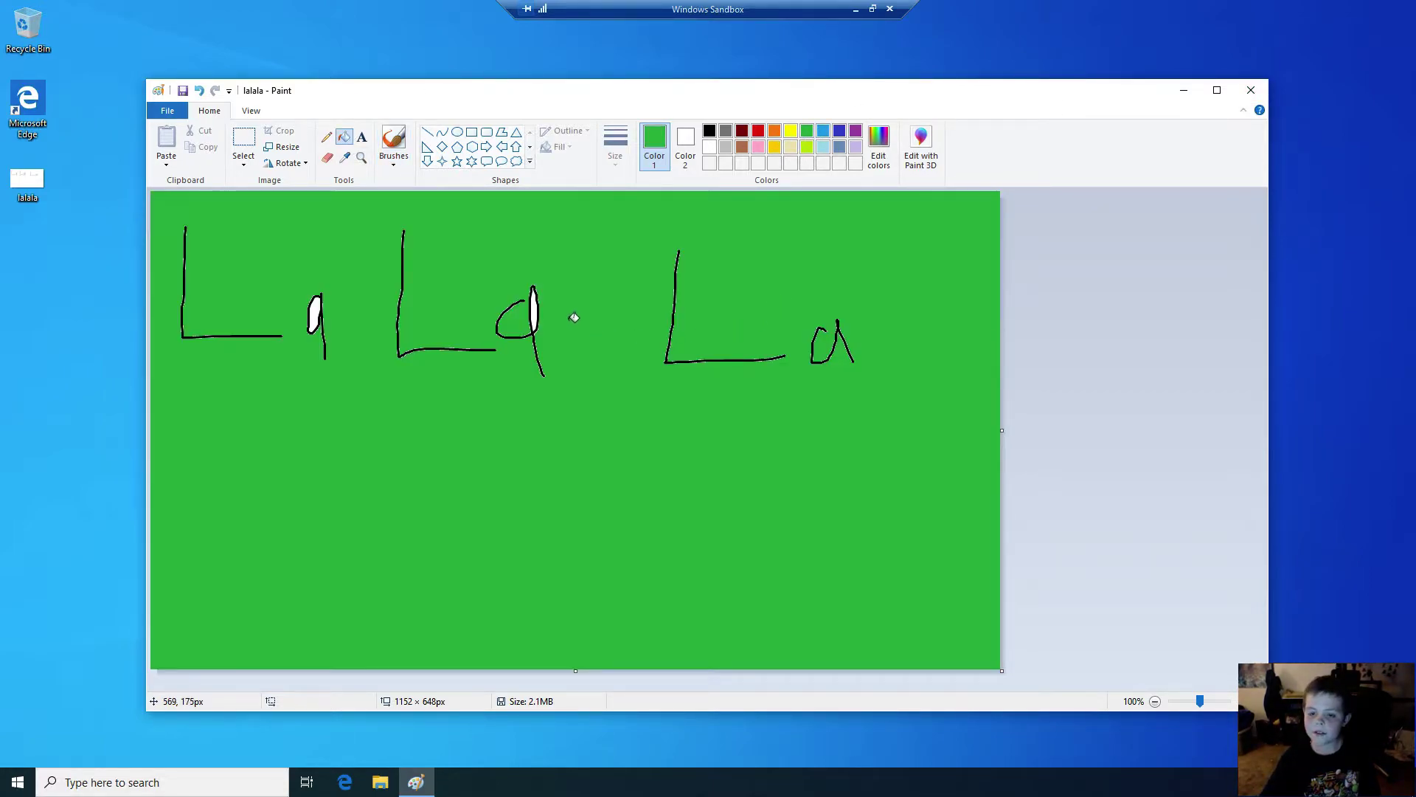
pyautogui.click(534, 308)
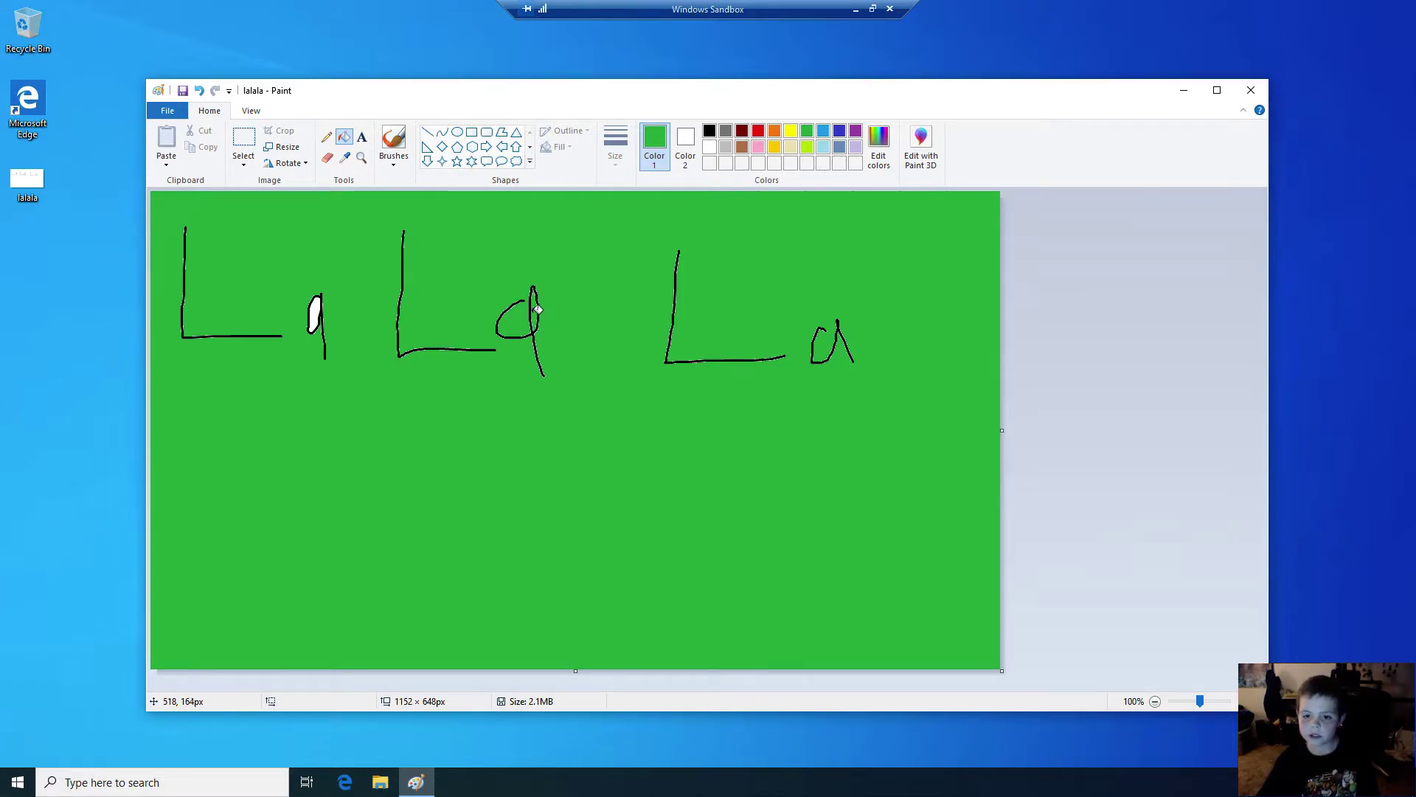
pyautogui.click(315, 313)
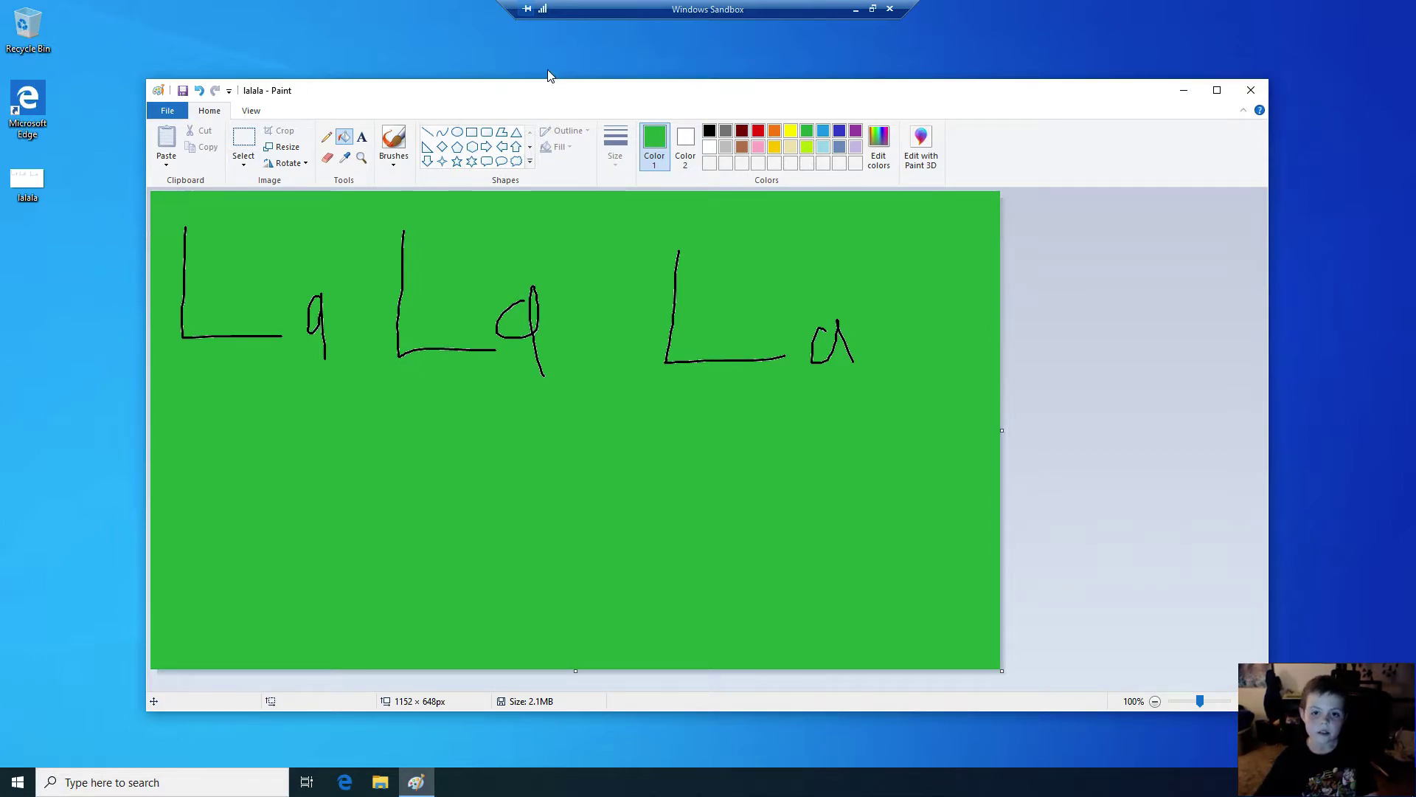
# Step: Draw a wide black-outlined rectangle beneath the text, then close Paint
pyautogui.click(472, 131)
pyautogui.moveTo(157, 396); pyautogui.dragTo(1007, 565)
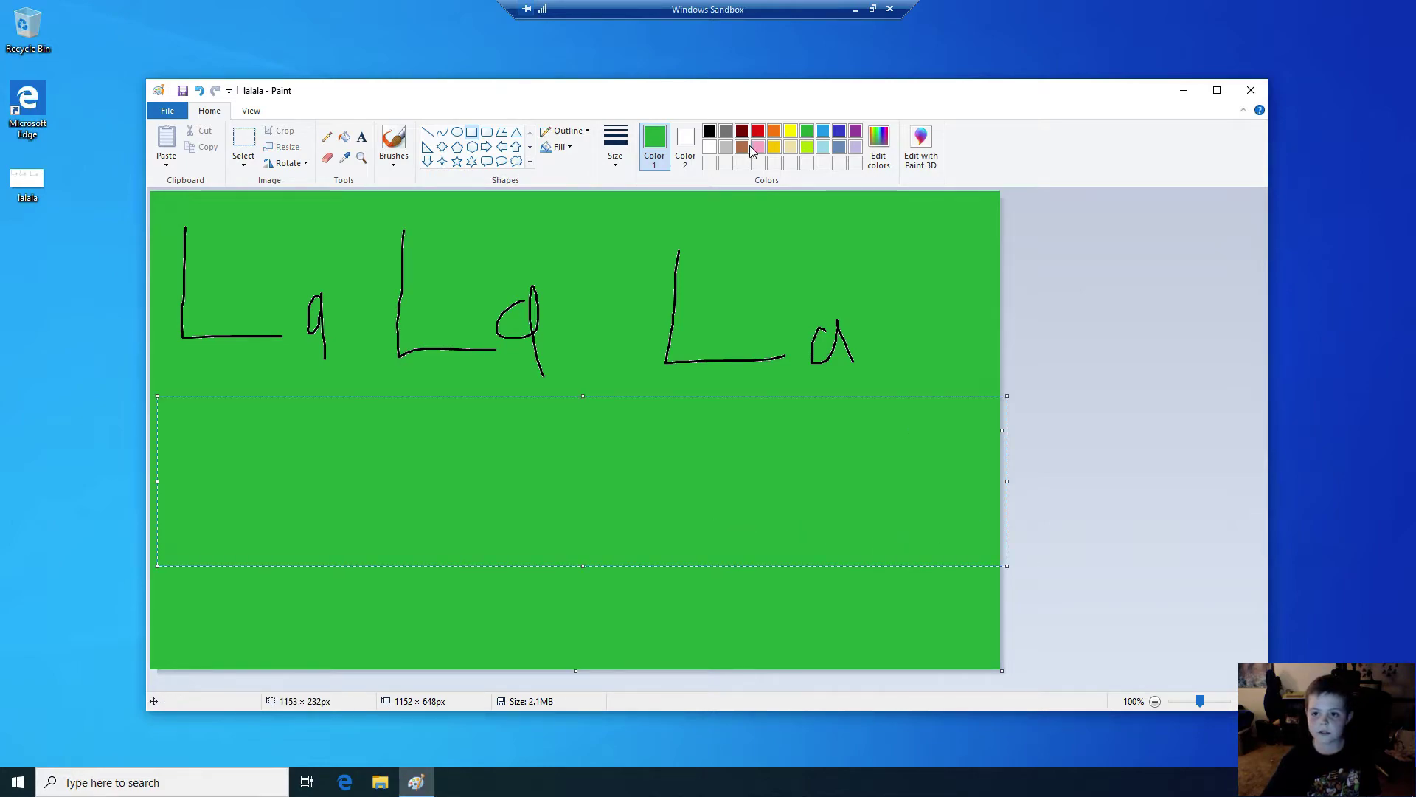
pyautogui.click(709, 131)
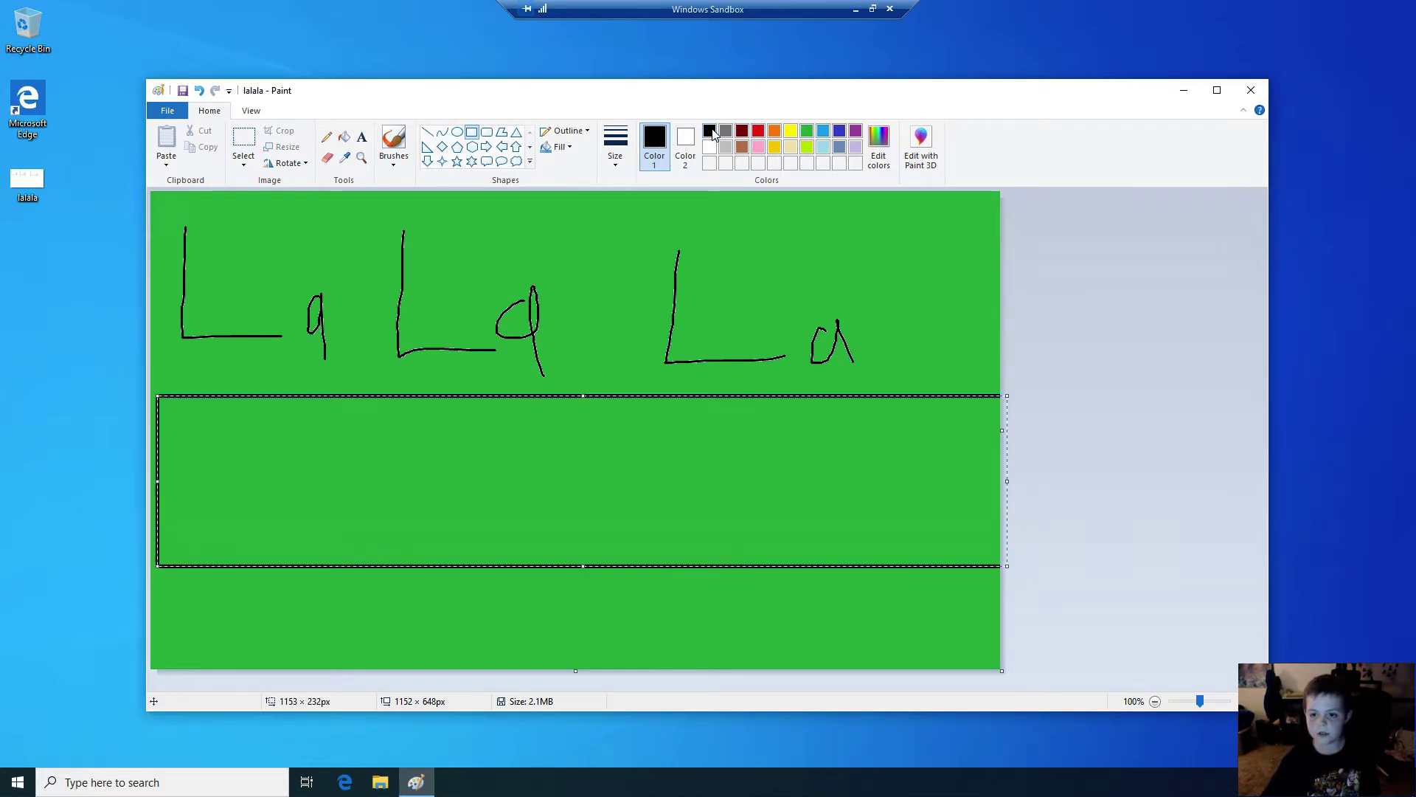
pyautogui.click(1205, 414)
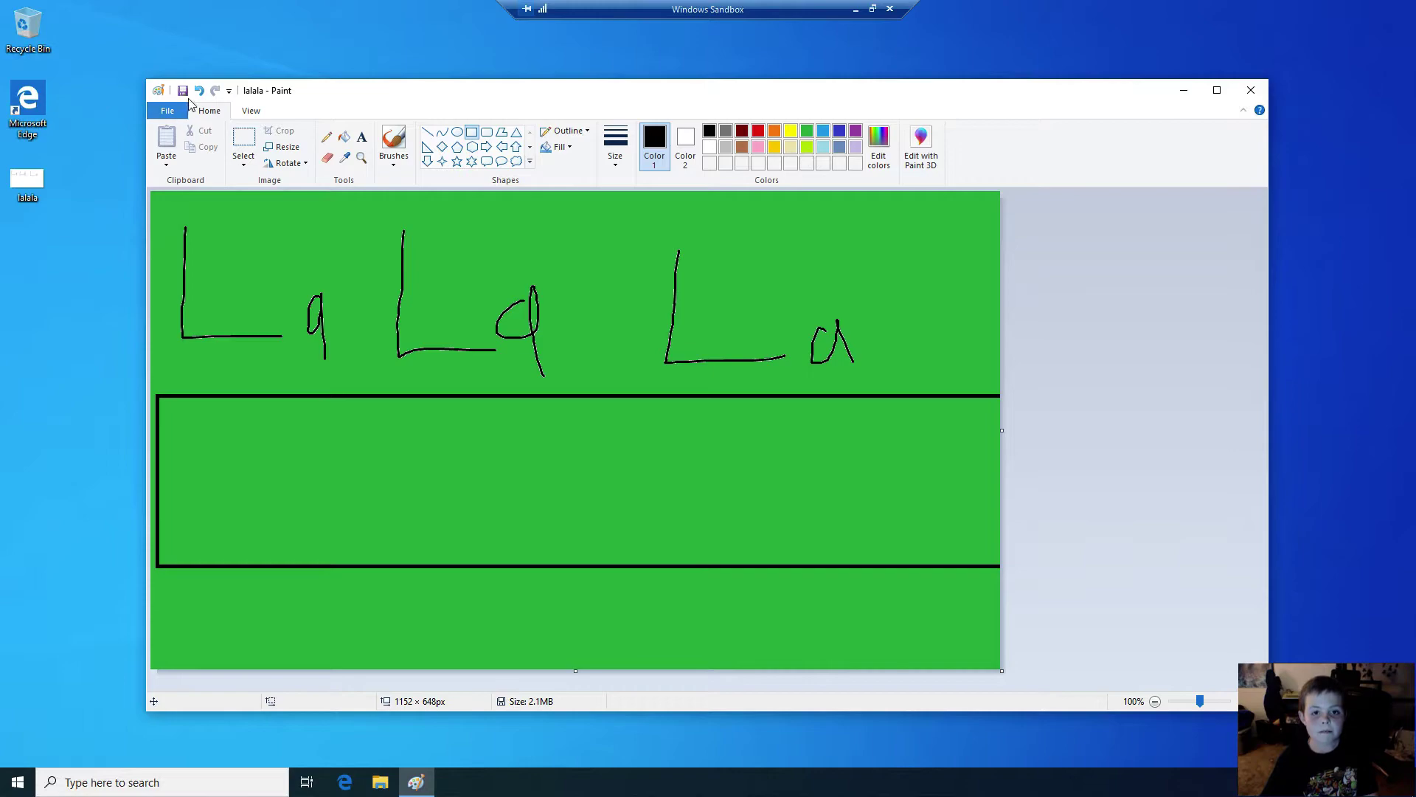
pyautogui.click(1251, 90)
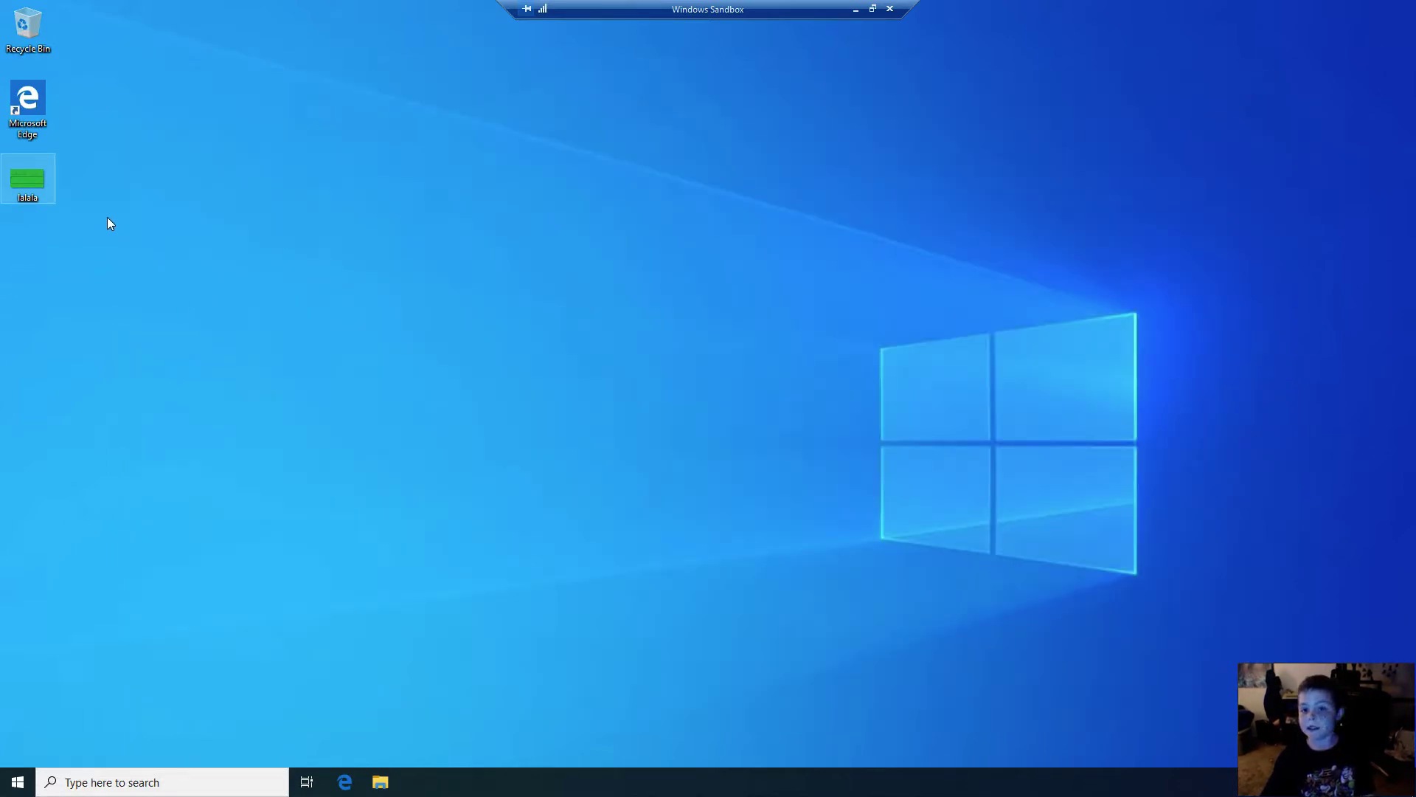
# Step: Add a new text document to the desktop and rename it 'about lalala'
pyautogui.rightClick(122, 237)
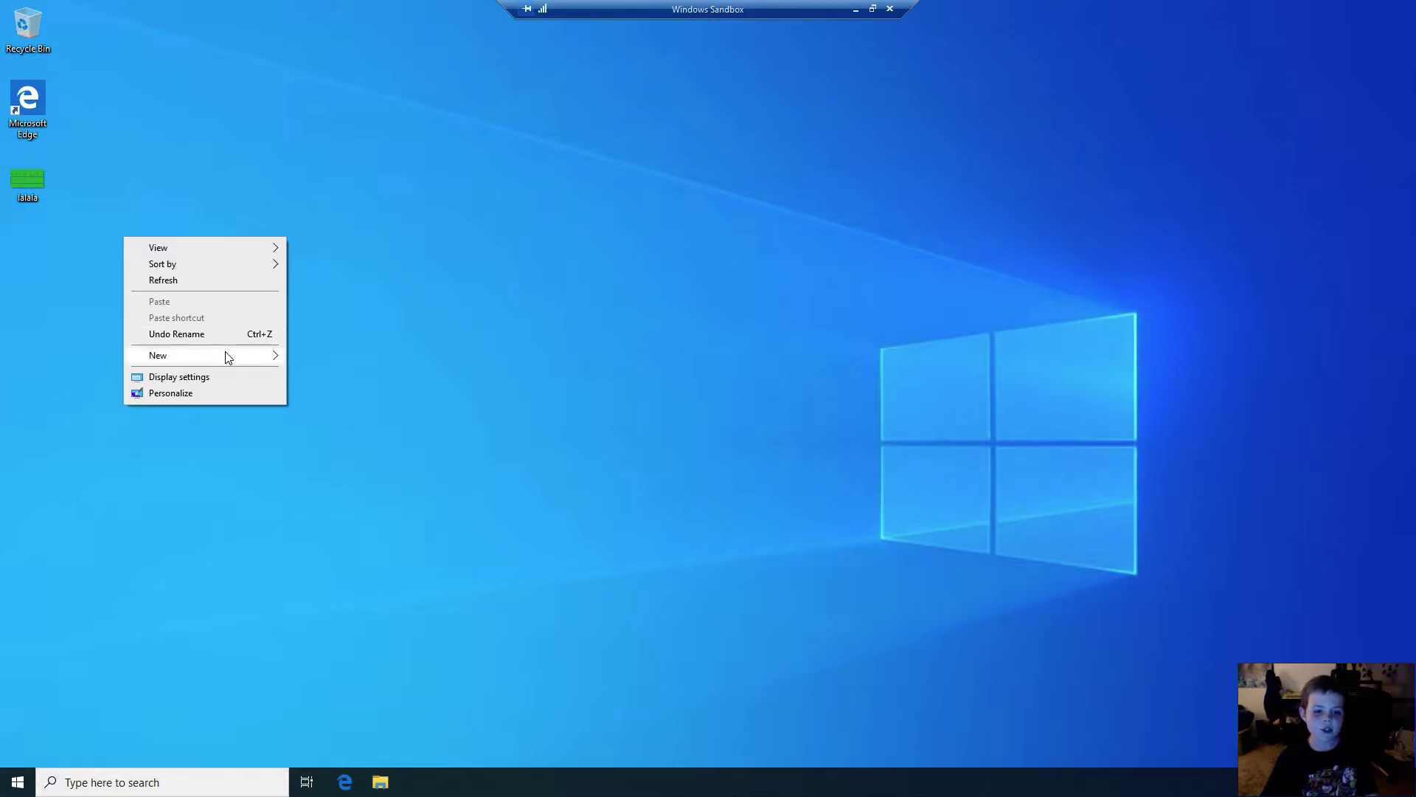
pyautogui.moveTo(247, 360)
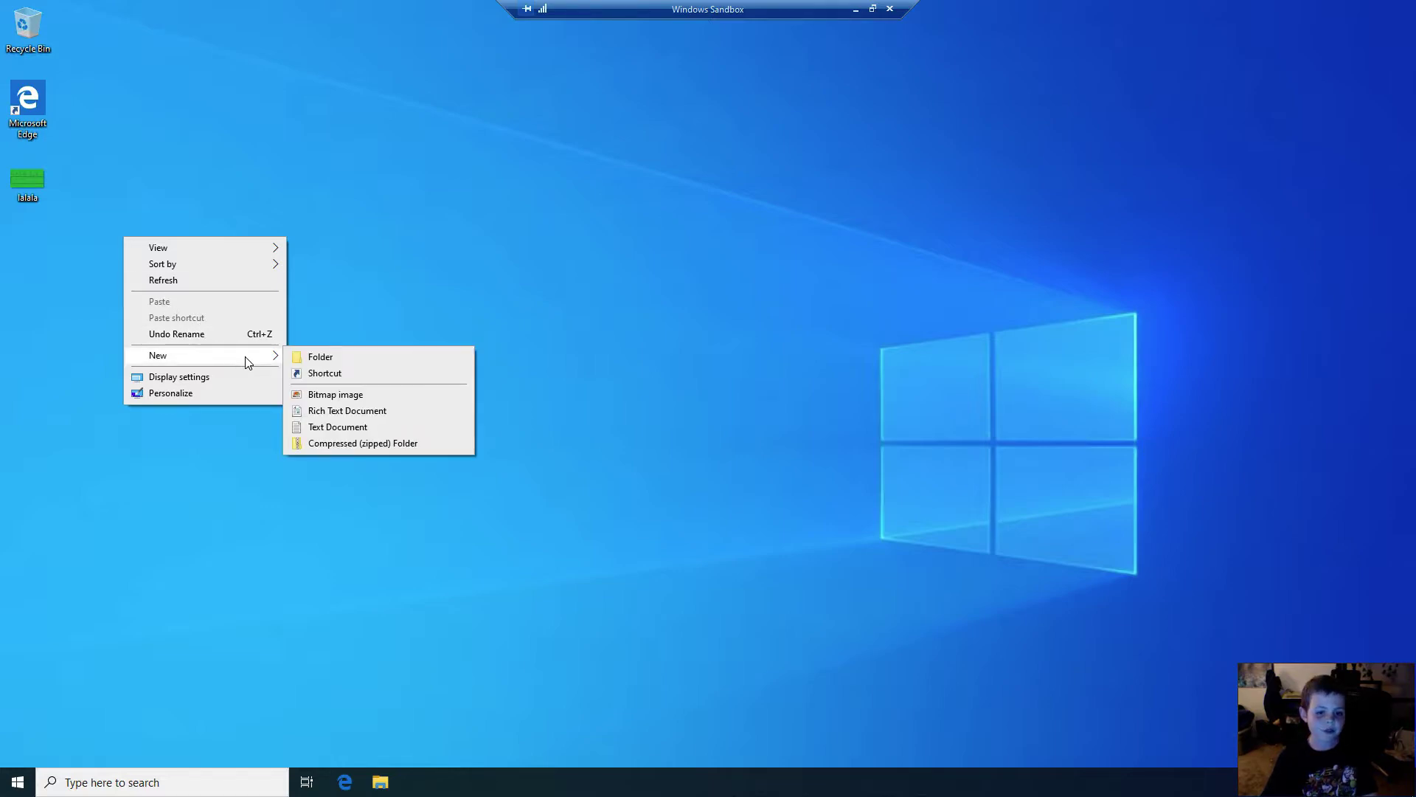
pyautogui.click(333, 426)
pyautogui.press('BackSpace')
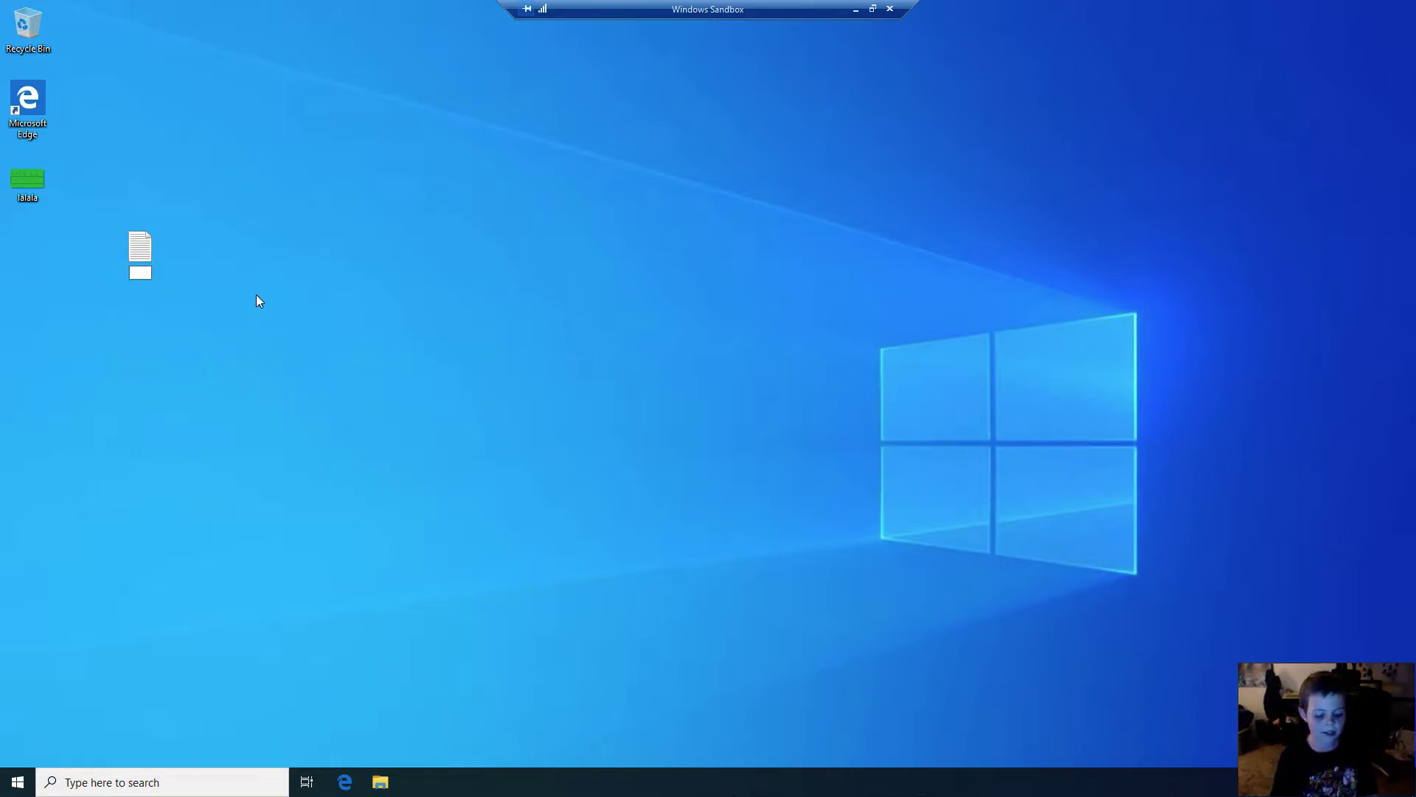
pyautogui.write('a')
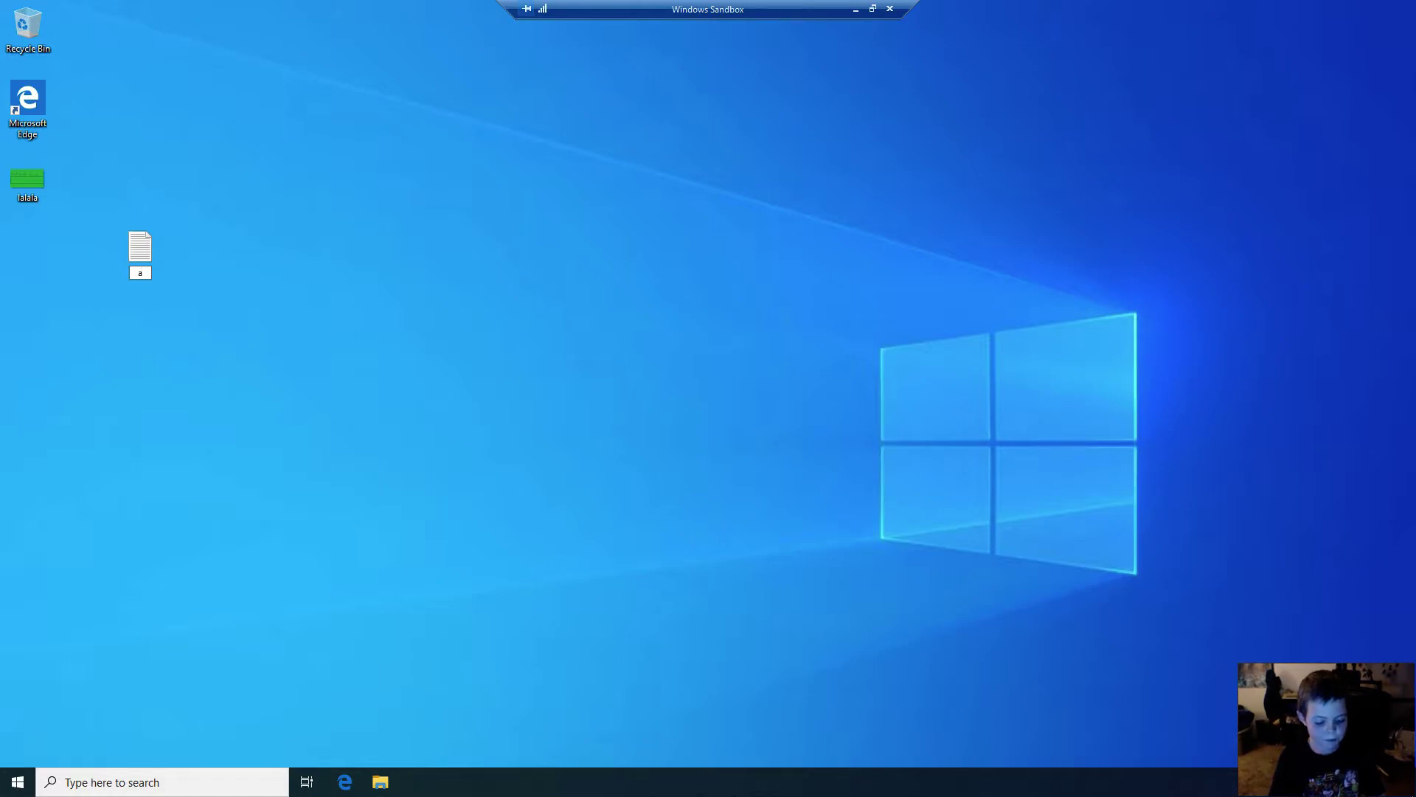
pyautogui.write('bout')
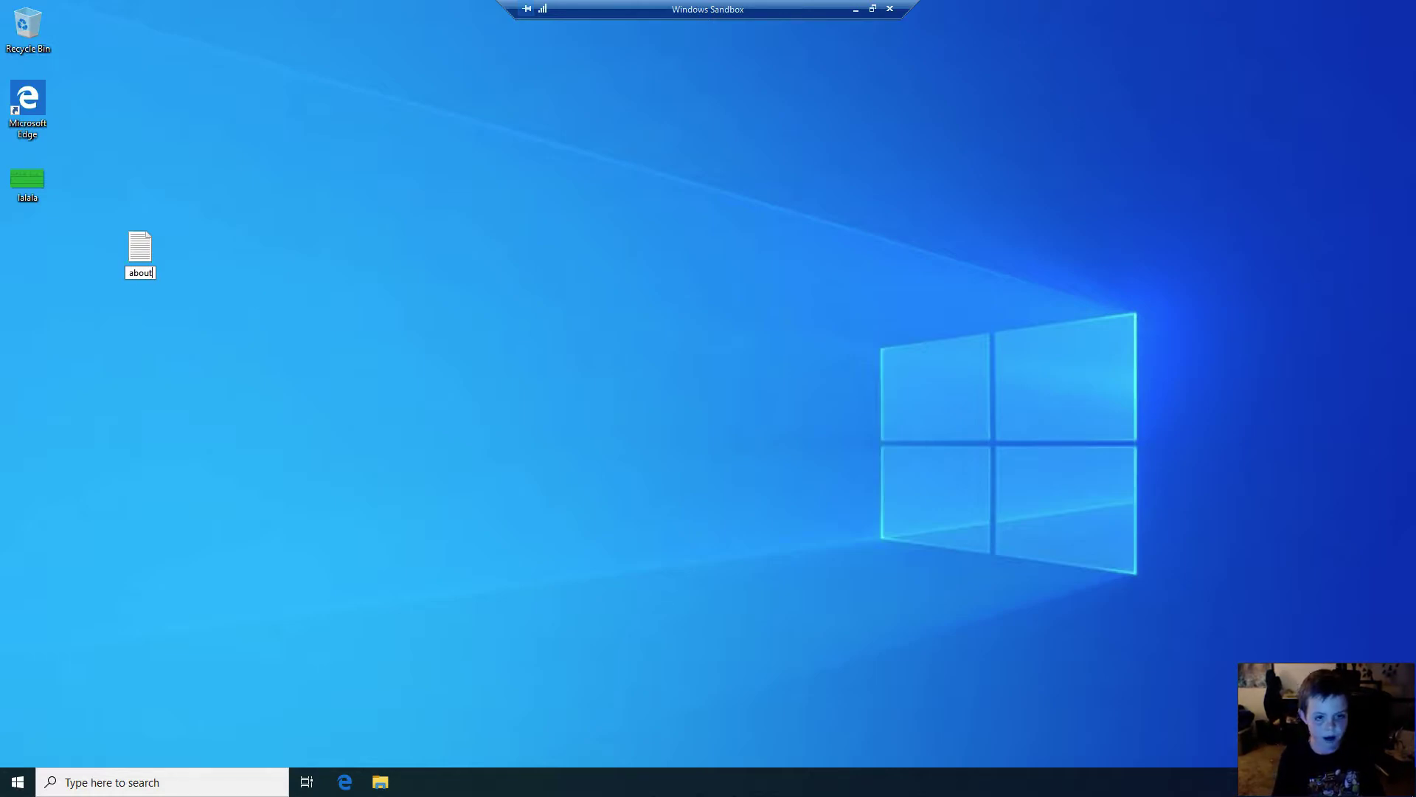
pyautogui.write(' lala')
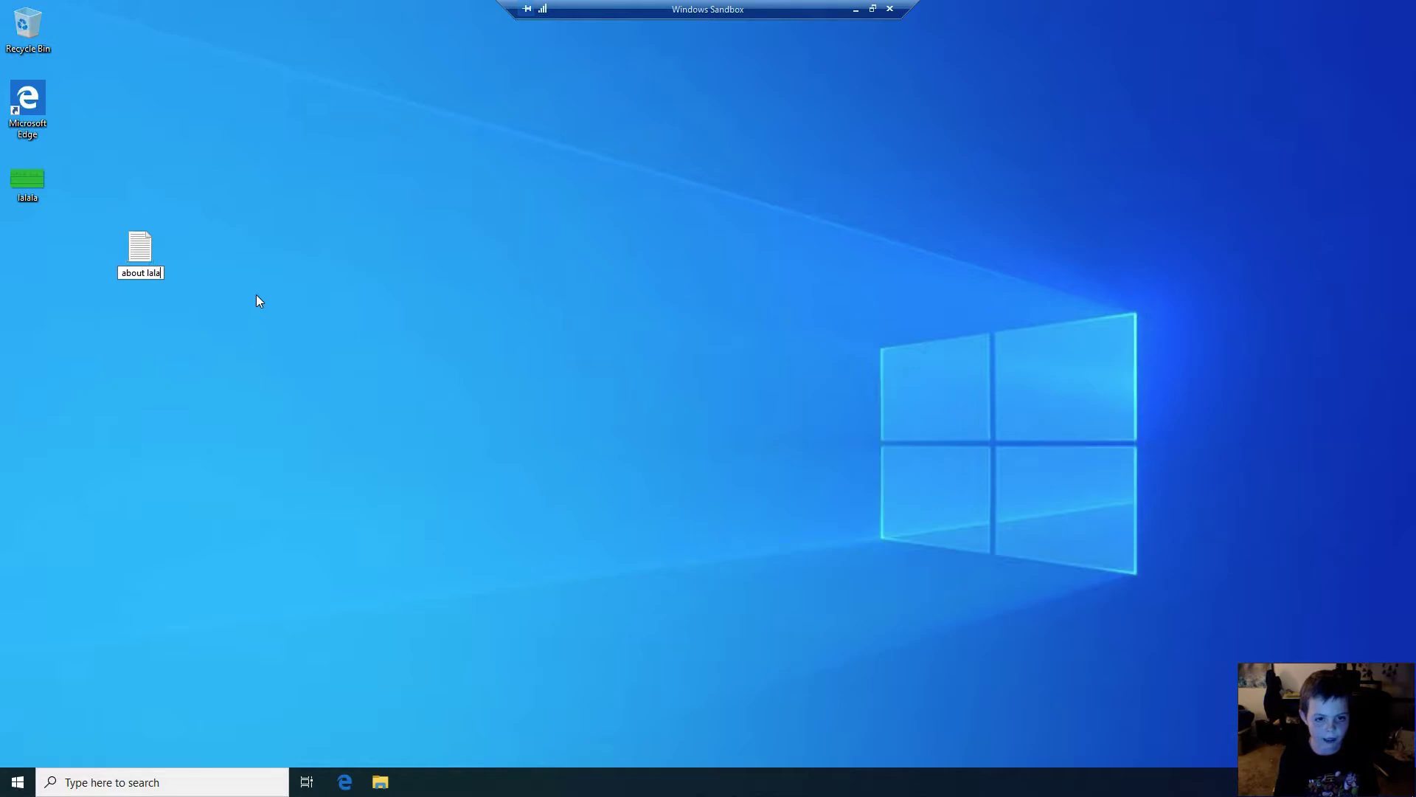
pyautogui.write('la')
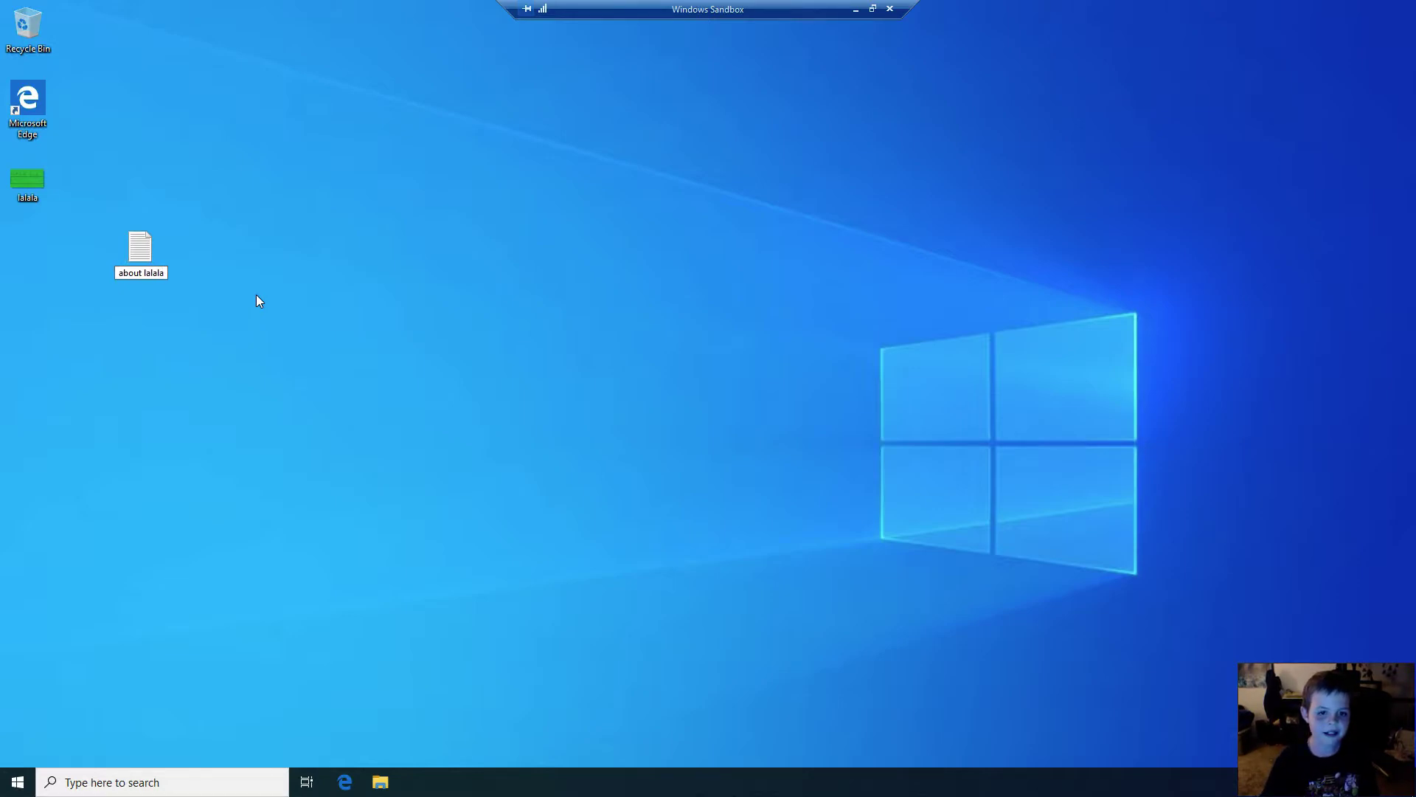
pyautogui.click(165, 254)
pyautogui.rightClick(137, 232)
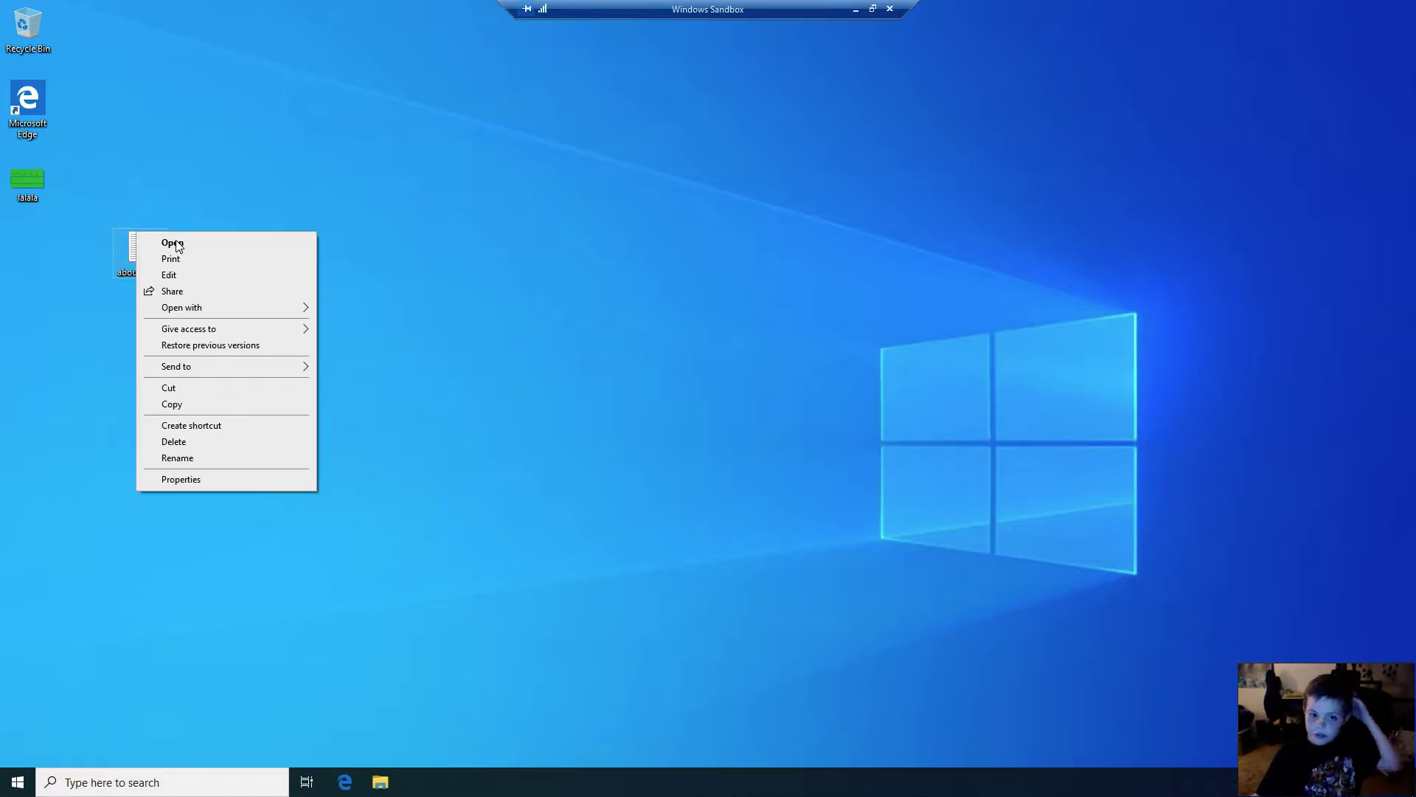
# Step: Open 'about lalala' in Notepad, write 'lalala is garbage', save, and close Notepad
pyautogui.click(172, 242)
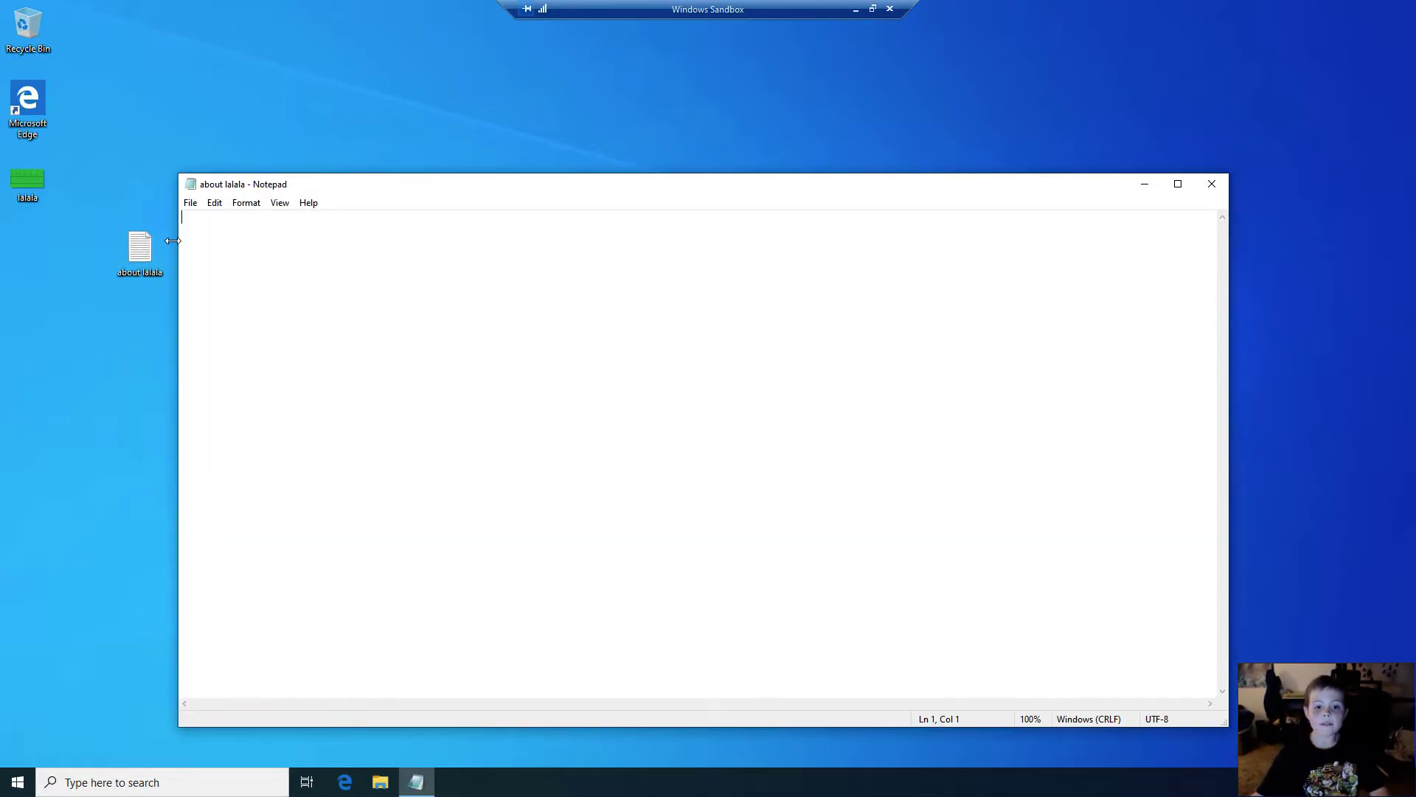
pyautogui.write('1')
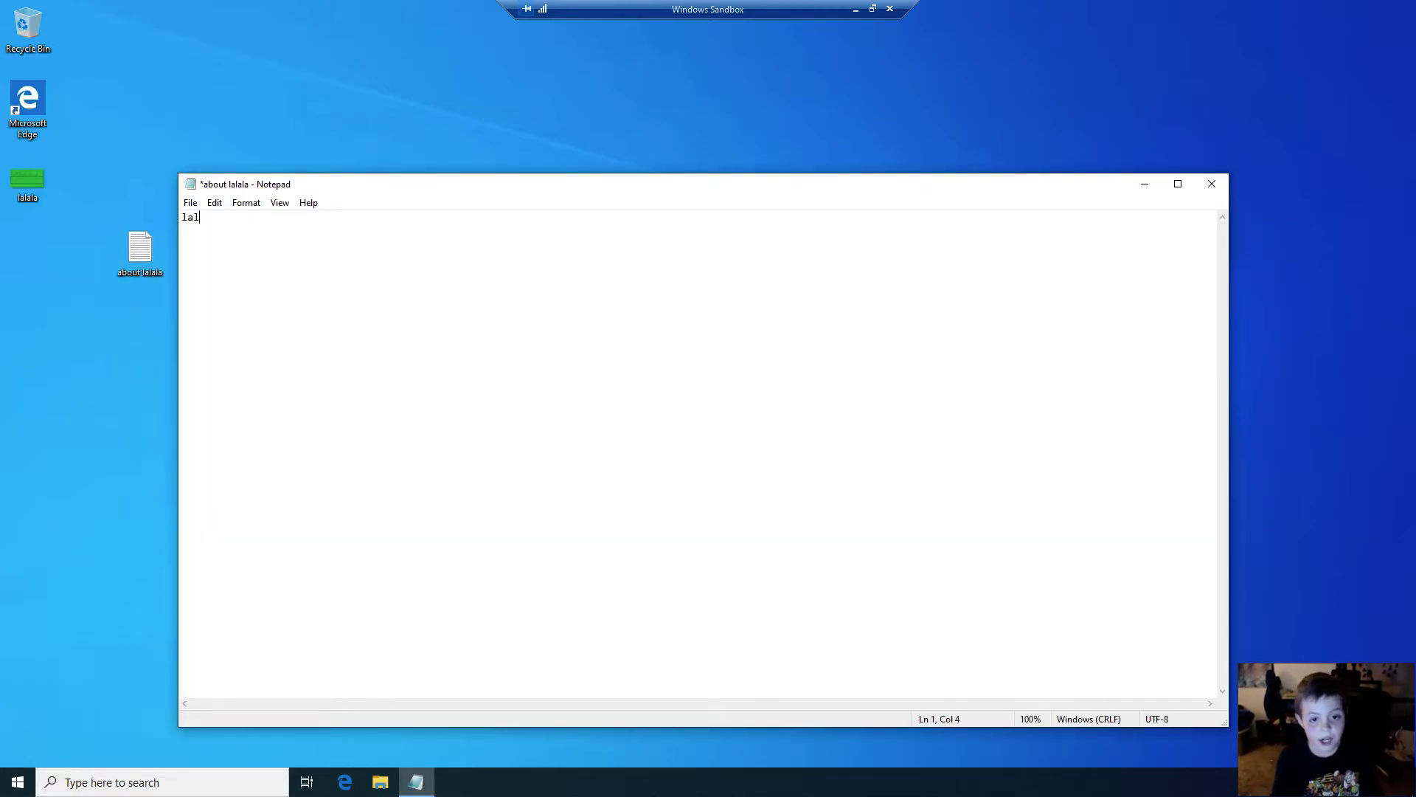
pyautogui.write('alala i')
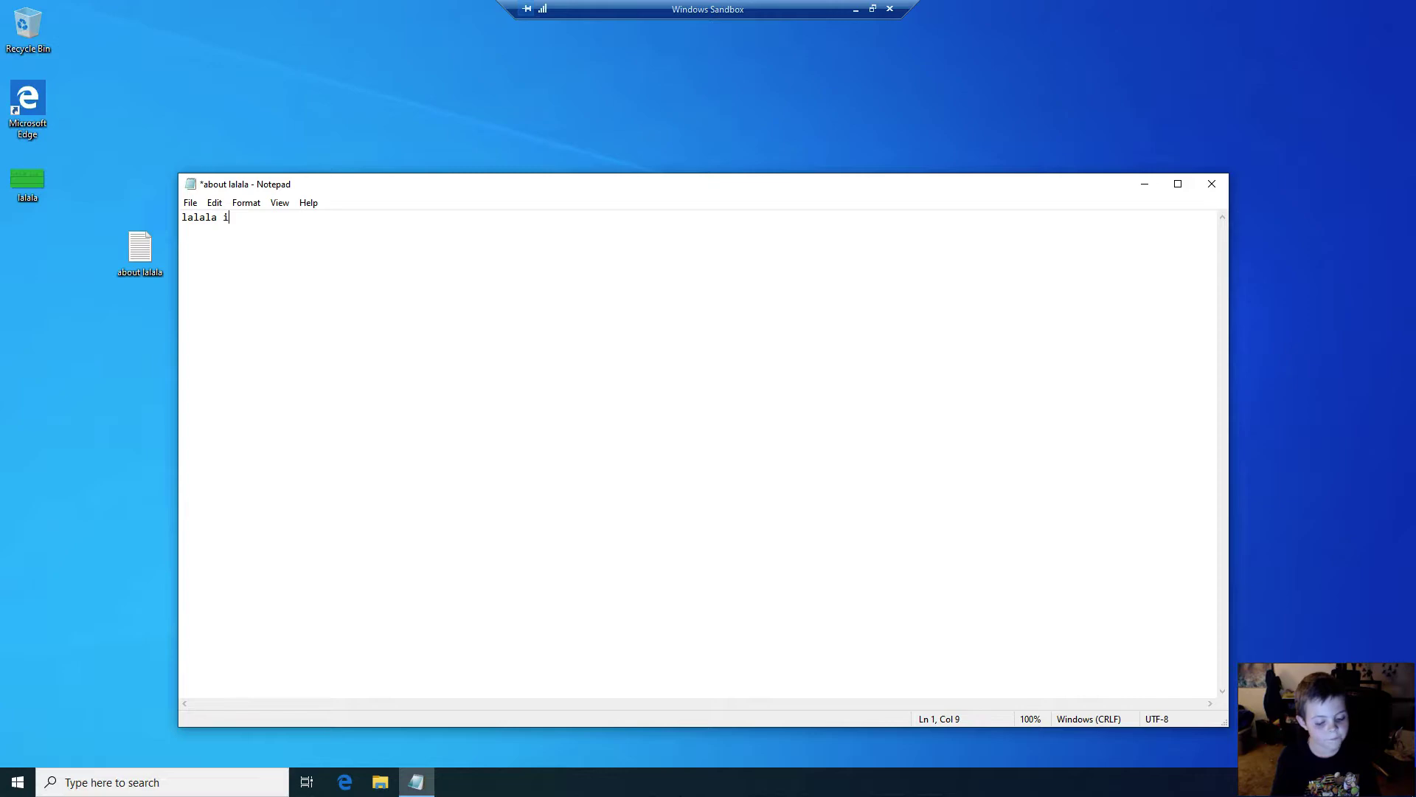
pyautogui.write('s garbage')
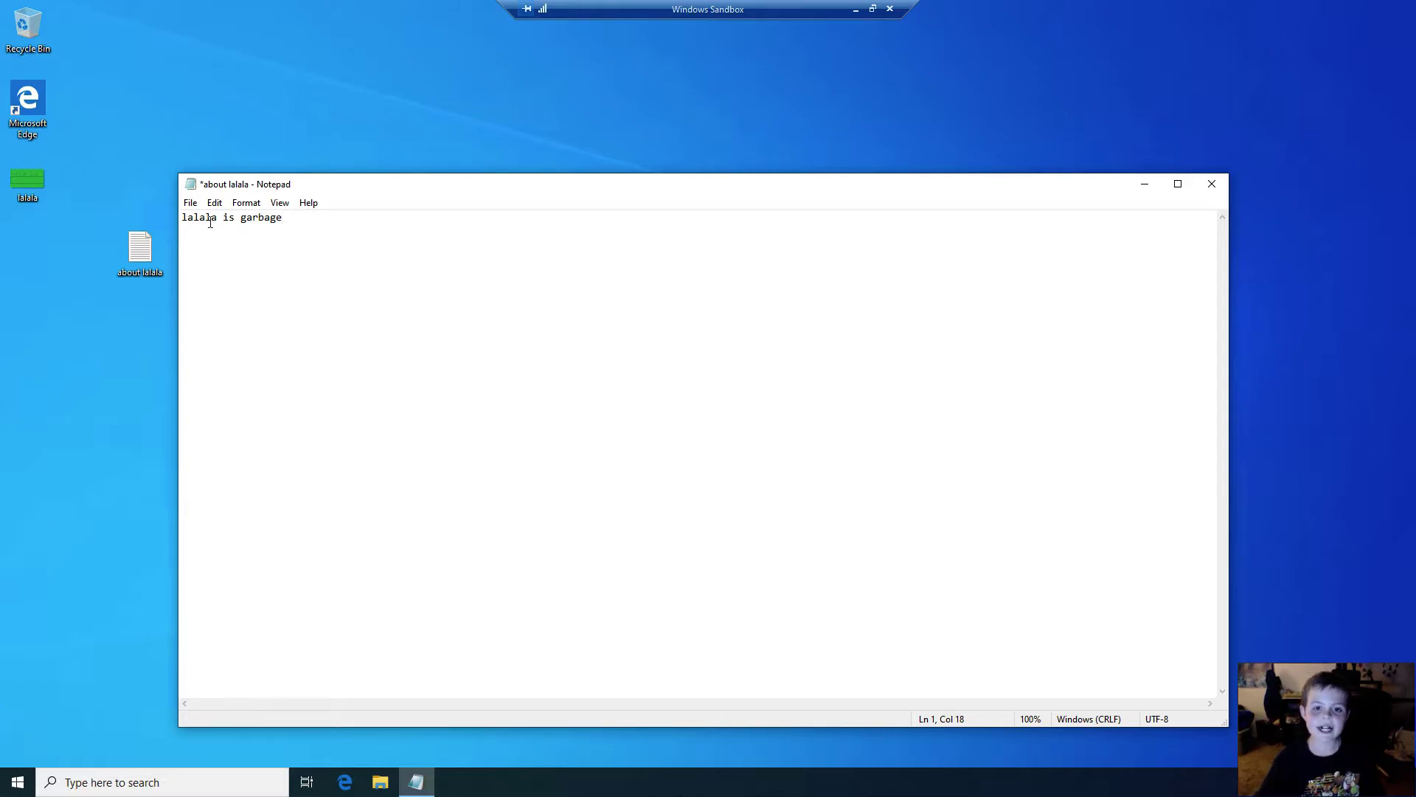
pyautogui.click(190, 203)
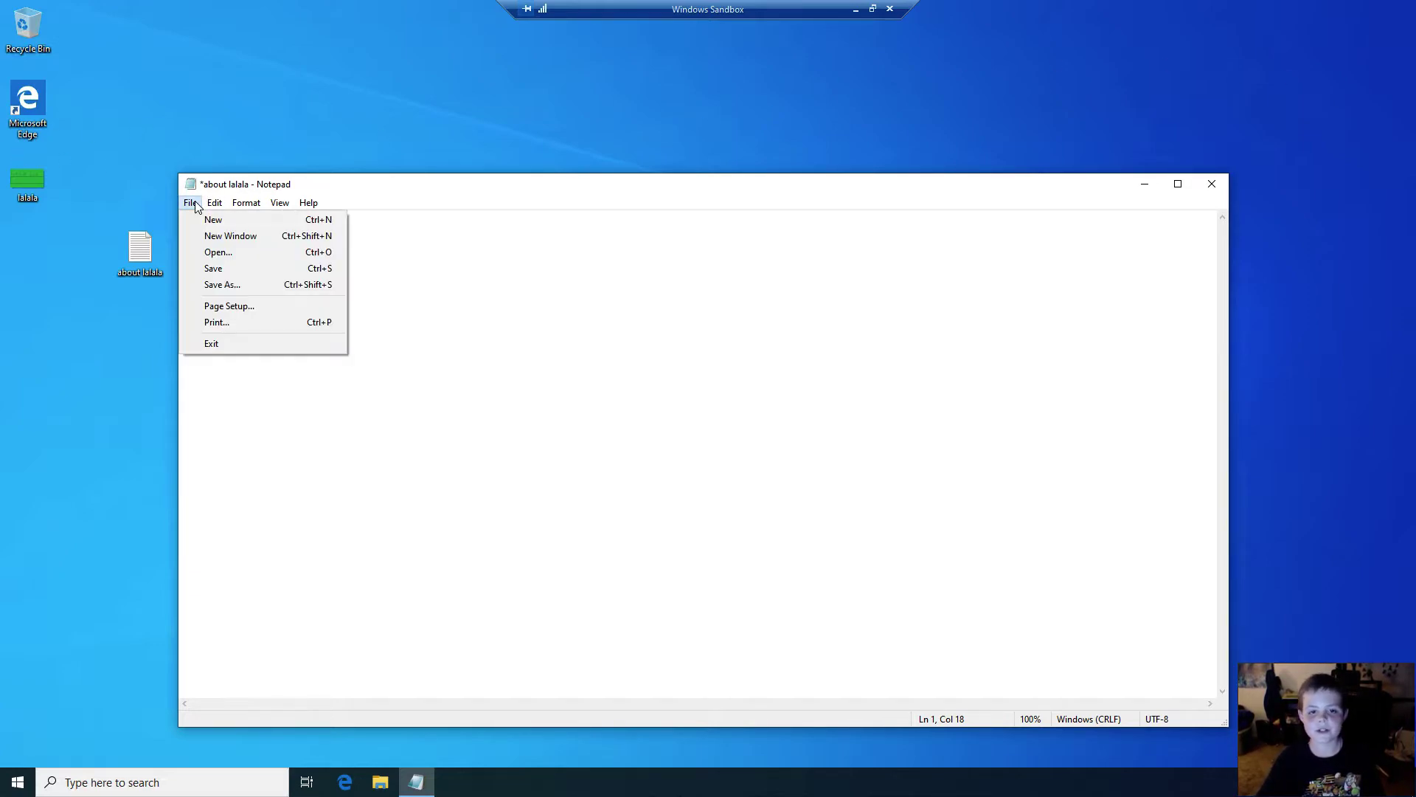
pyautogui.click(213, 268)
pyautogui.click(1212, 183)
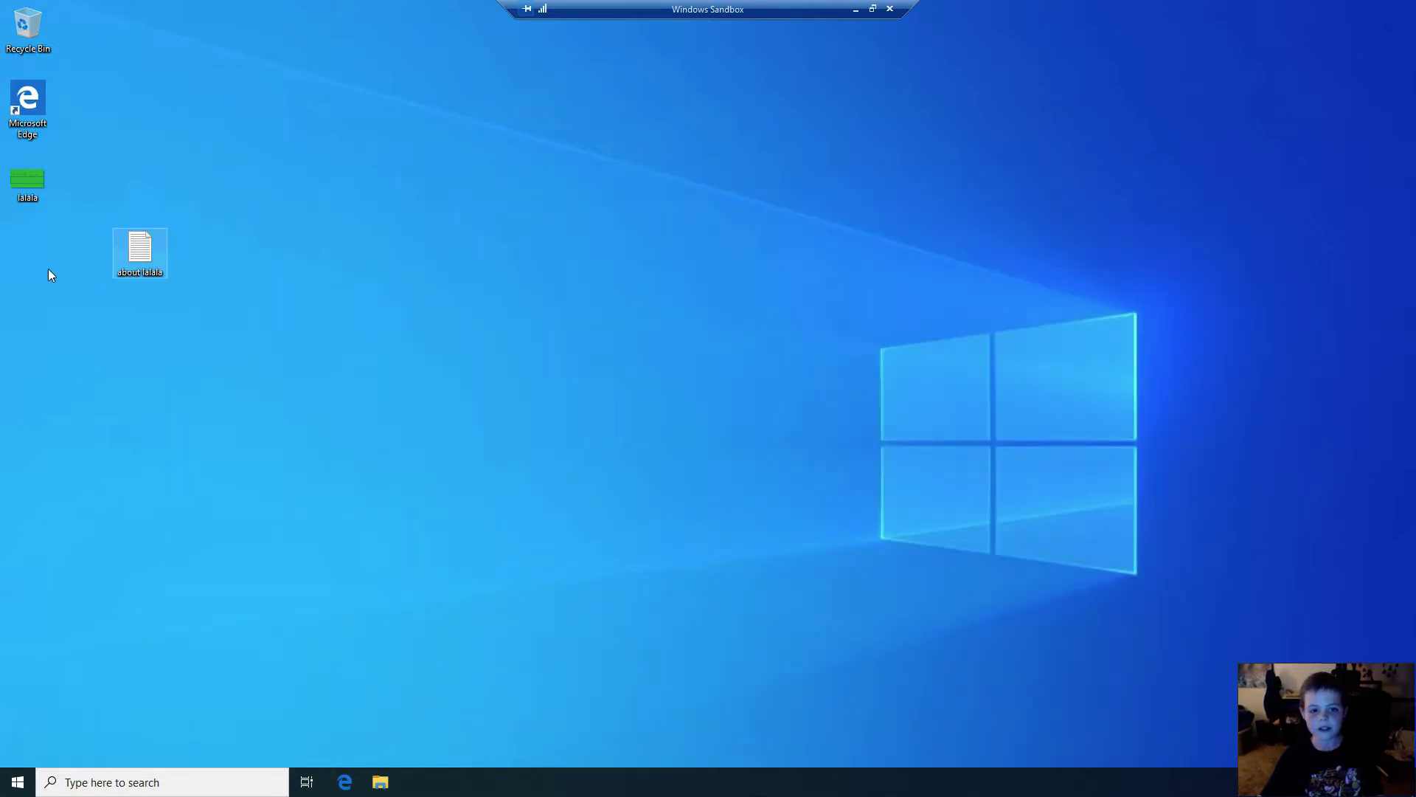
pyautogui.rightClick(187, 201)
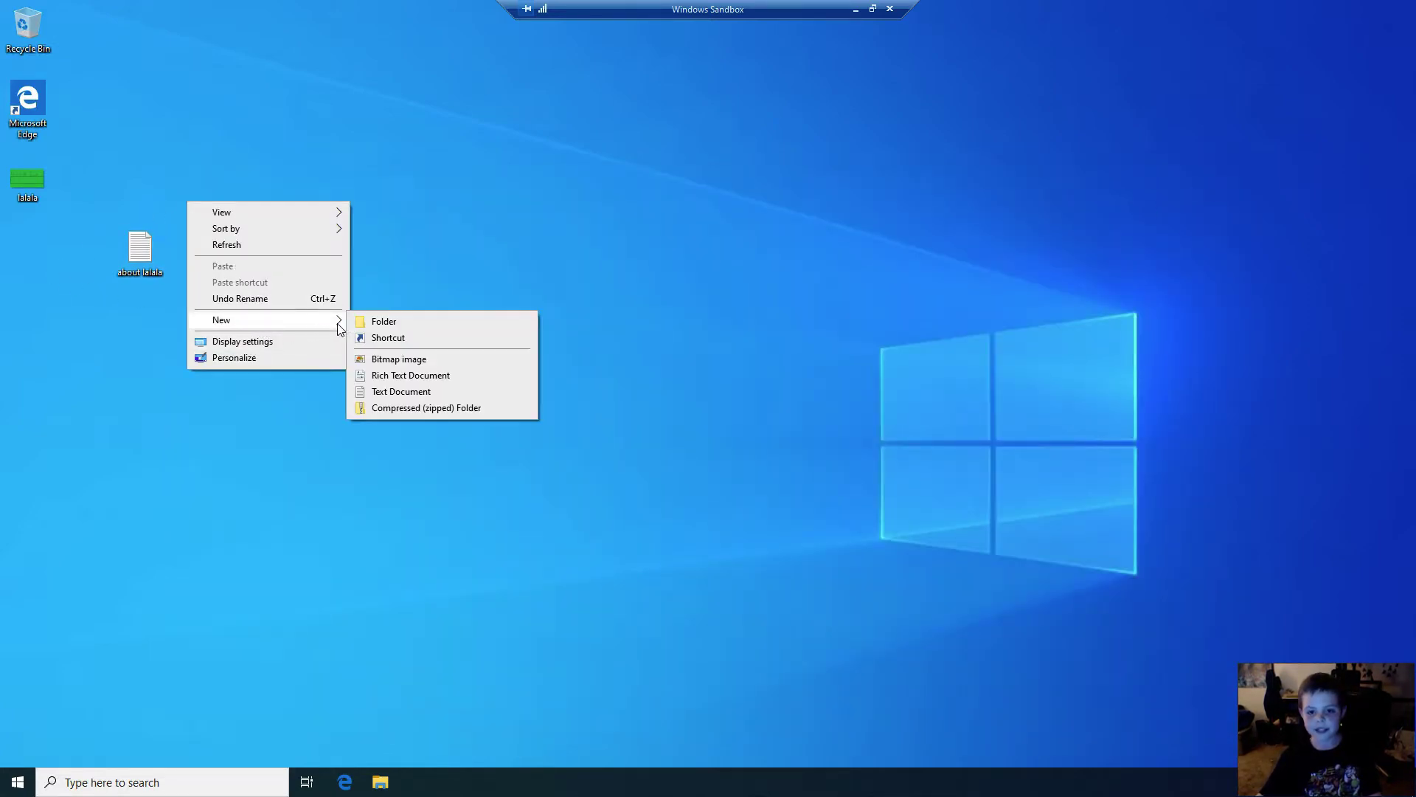
# Step: Create a new desktop folder named 'lalala'
pyautogui.click(376, 320)
pyautogui.write('lala')
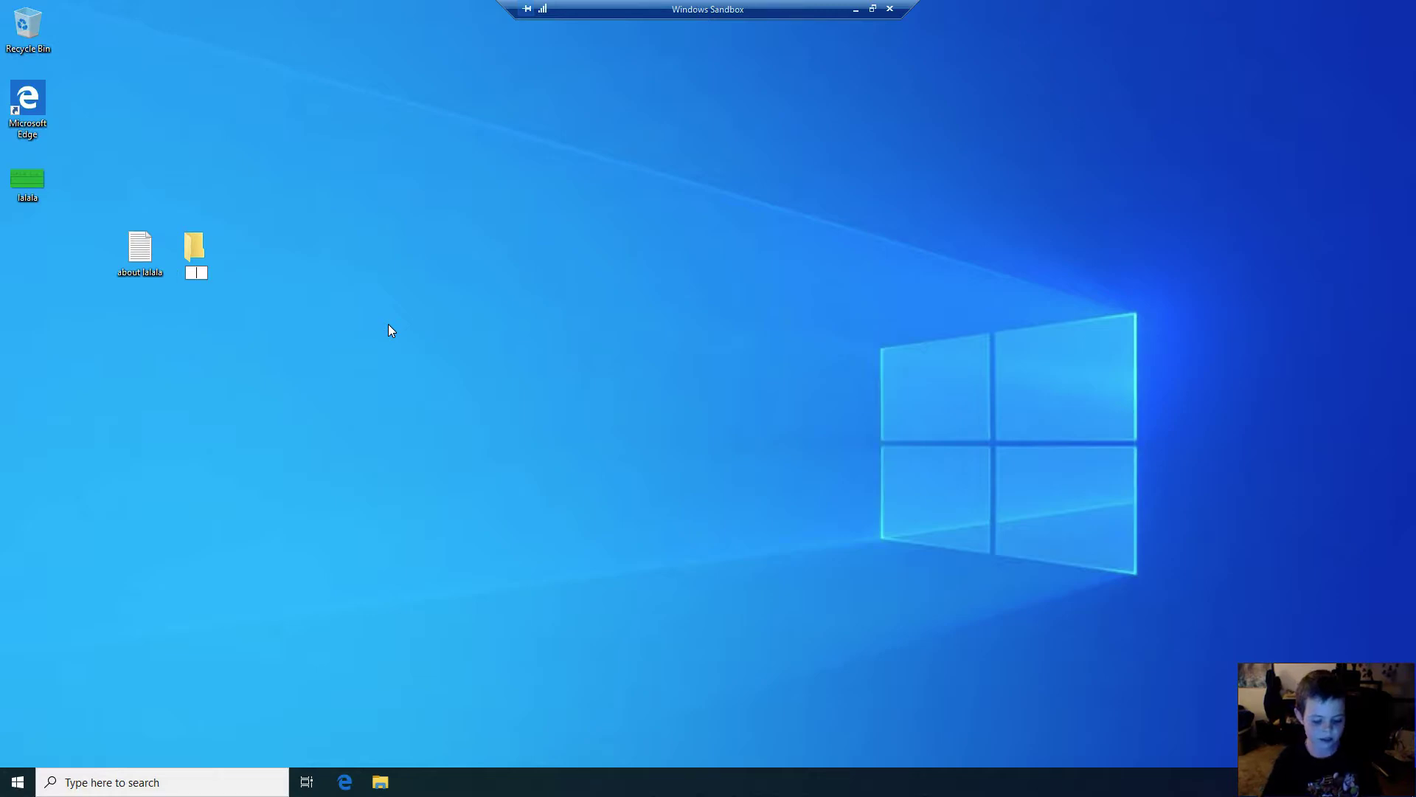
pyautogui.write('la')
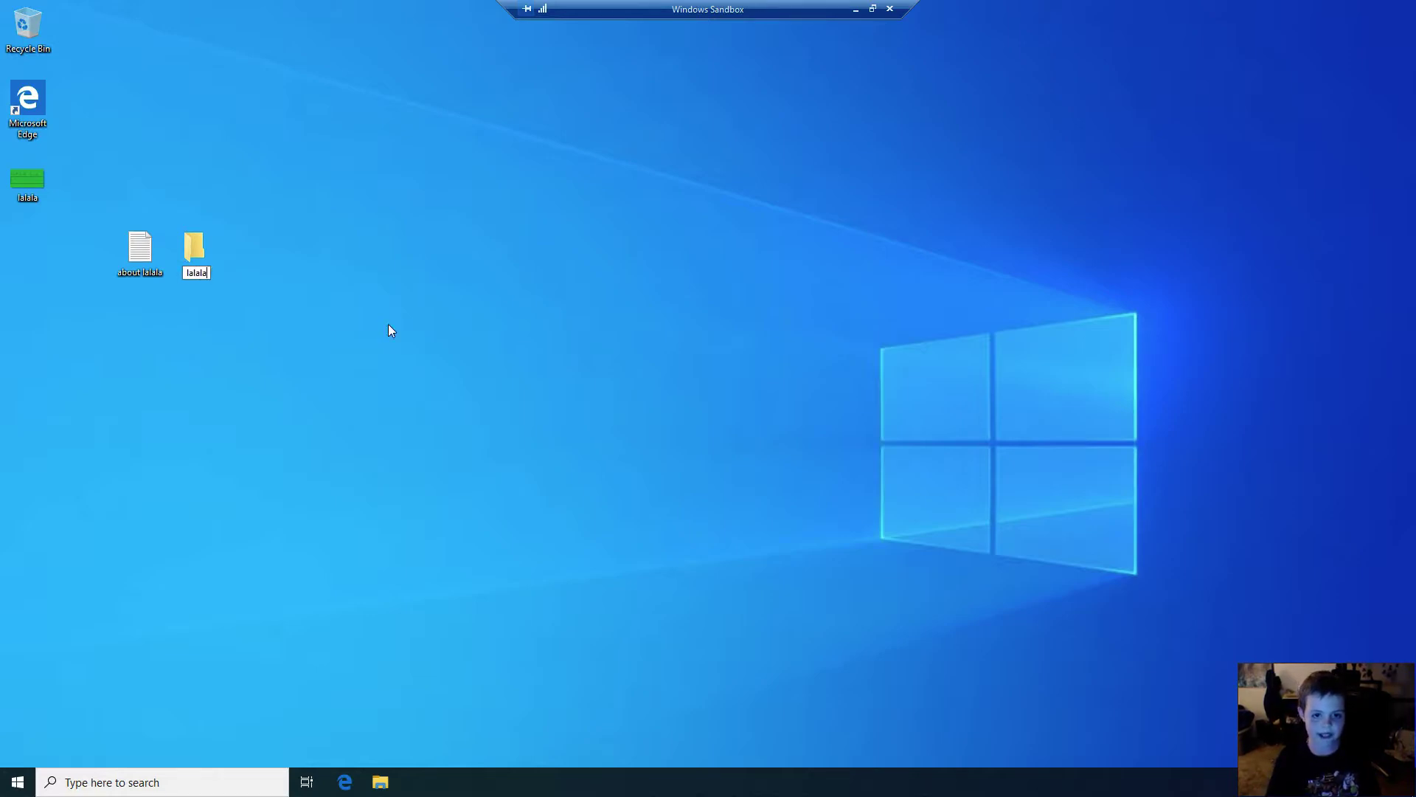
pyautogui.press('Return')
# Step: Move the lalala picture into the folder, open it to check both files, then close it
pyautogui.moveTo(28, 181); pyautogui.dragTo(213, 260)
pyautogui.click(266, 269)
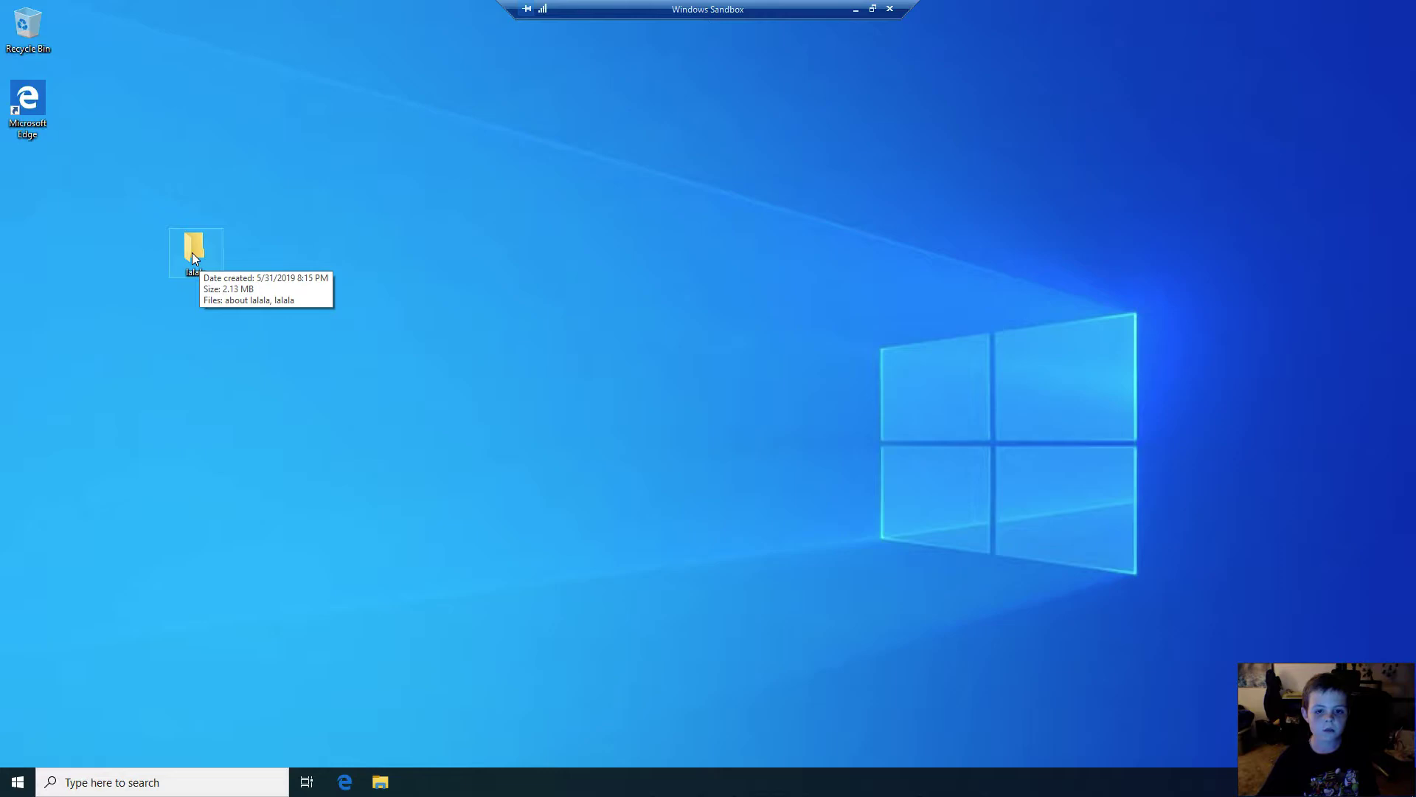
pyautogui.rightClick(191, 254)
pyautogui.click(224, 271)
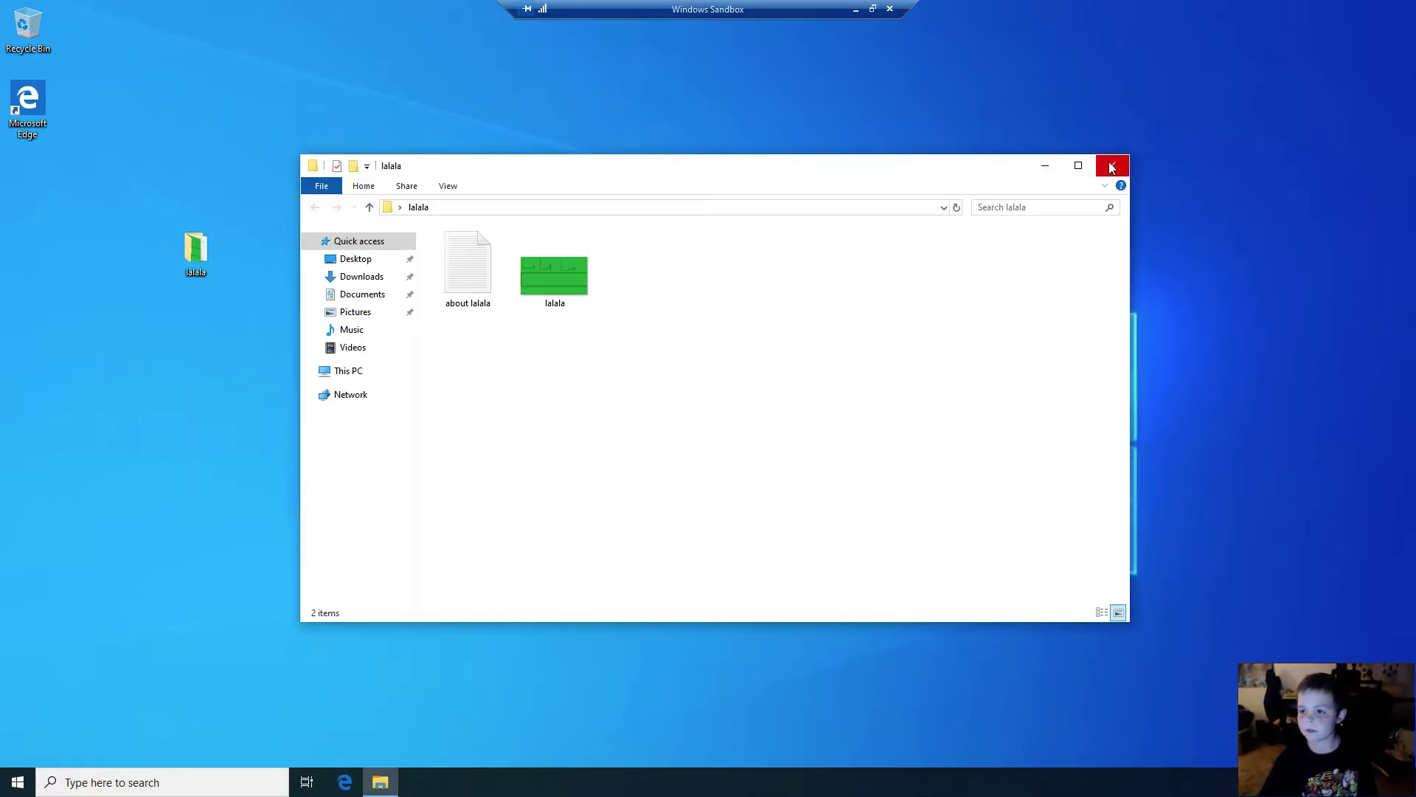
pyautogui.click(1112, 169)
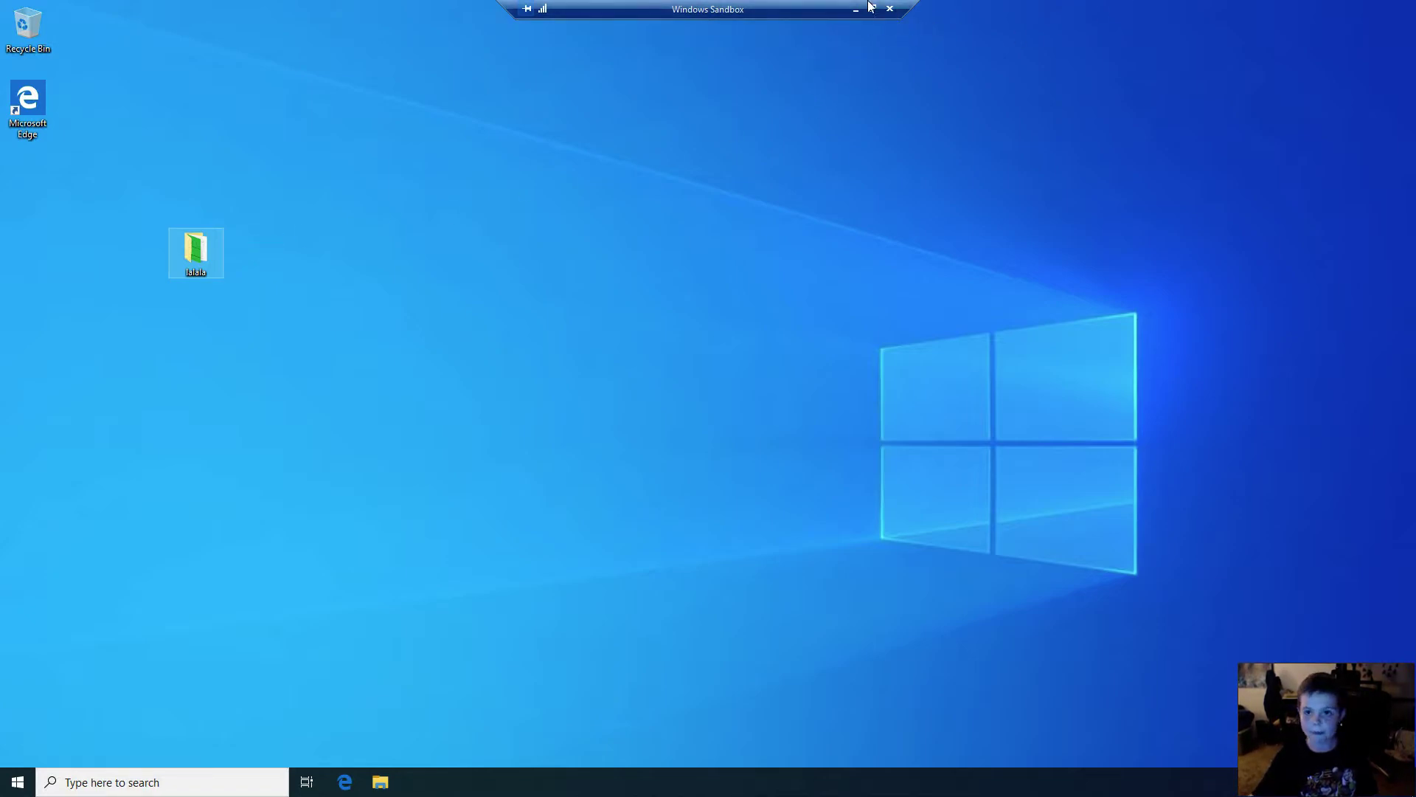
# Step: Close and discard the sandbox session, then browse the host Start menu's app list
pyautogui.click(892, 10)
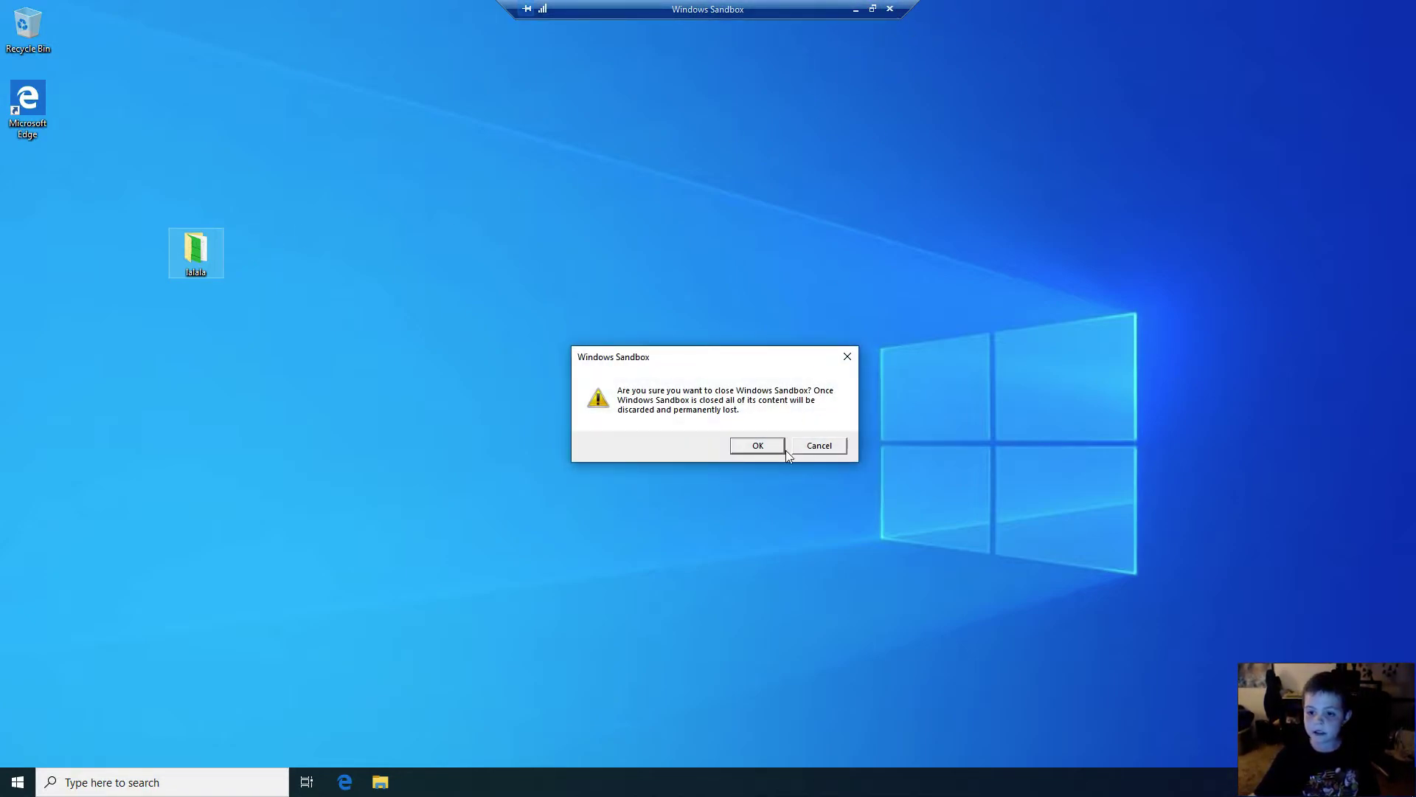
pyautogui.click(760, 442)
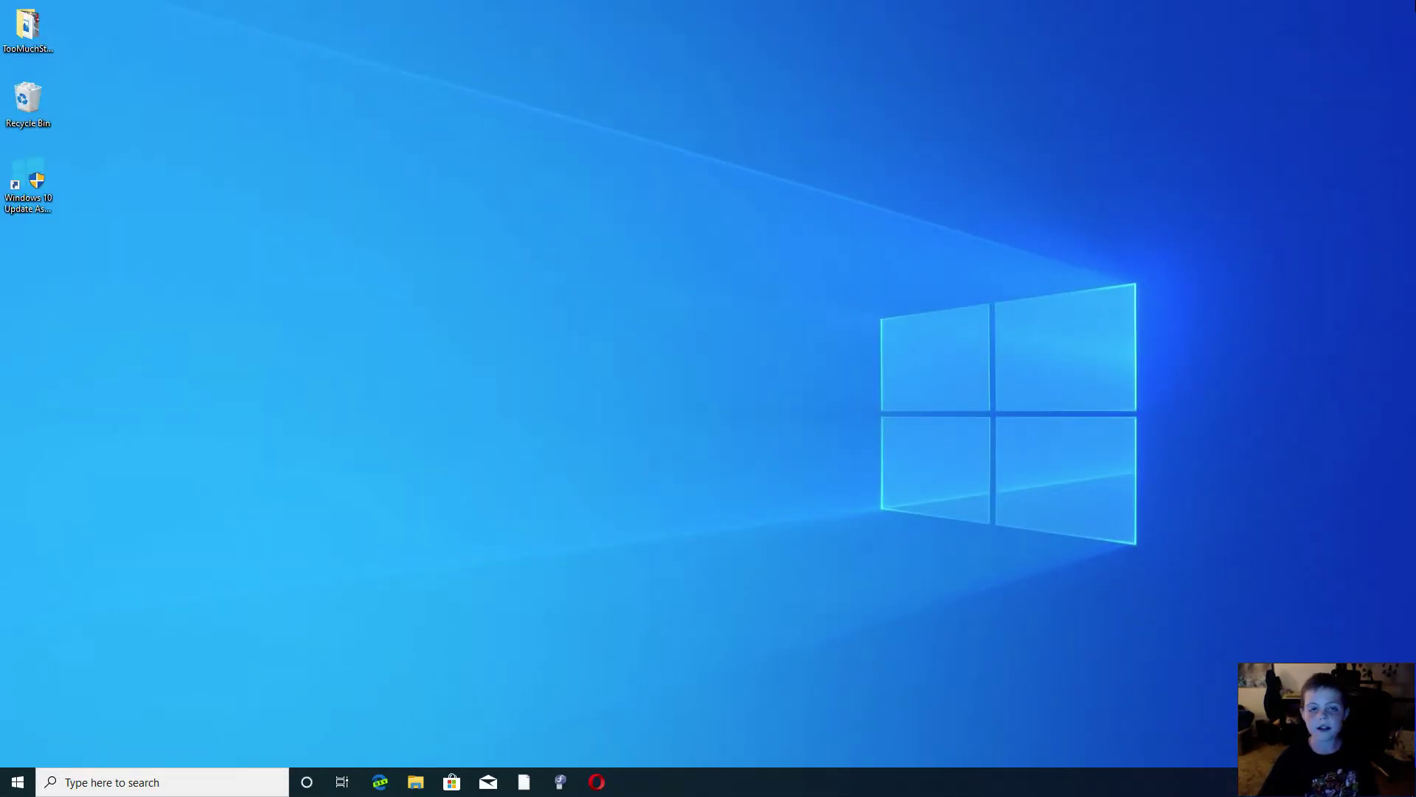
pyautogui.click(18, 781)
pyautogui.scroll(-8, 112, 546)
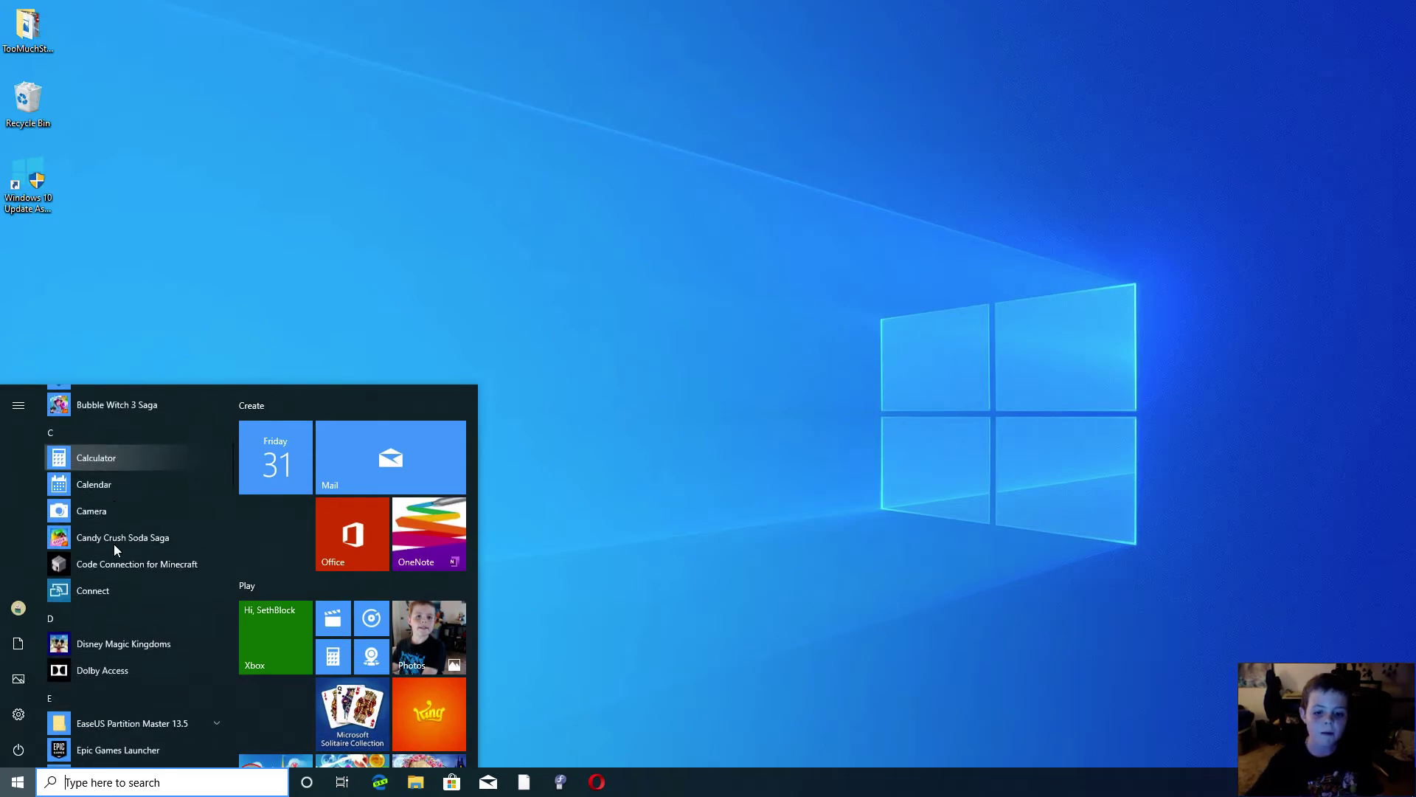
pyautogui.scroll(8, 117, 545)
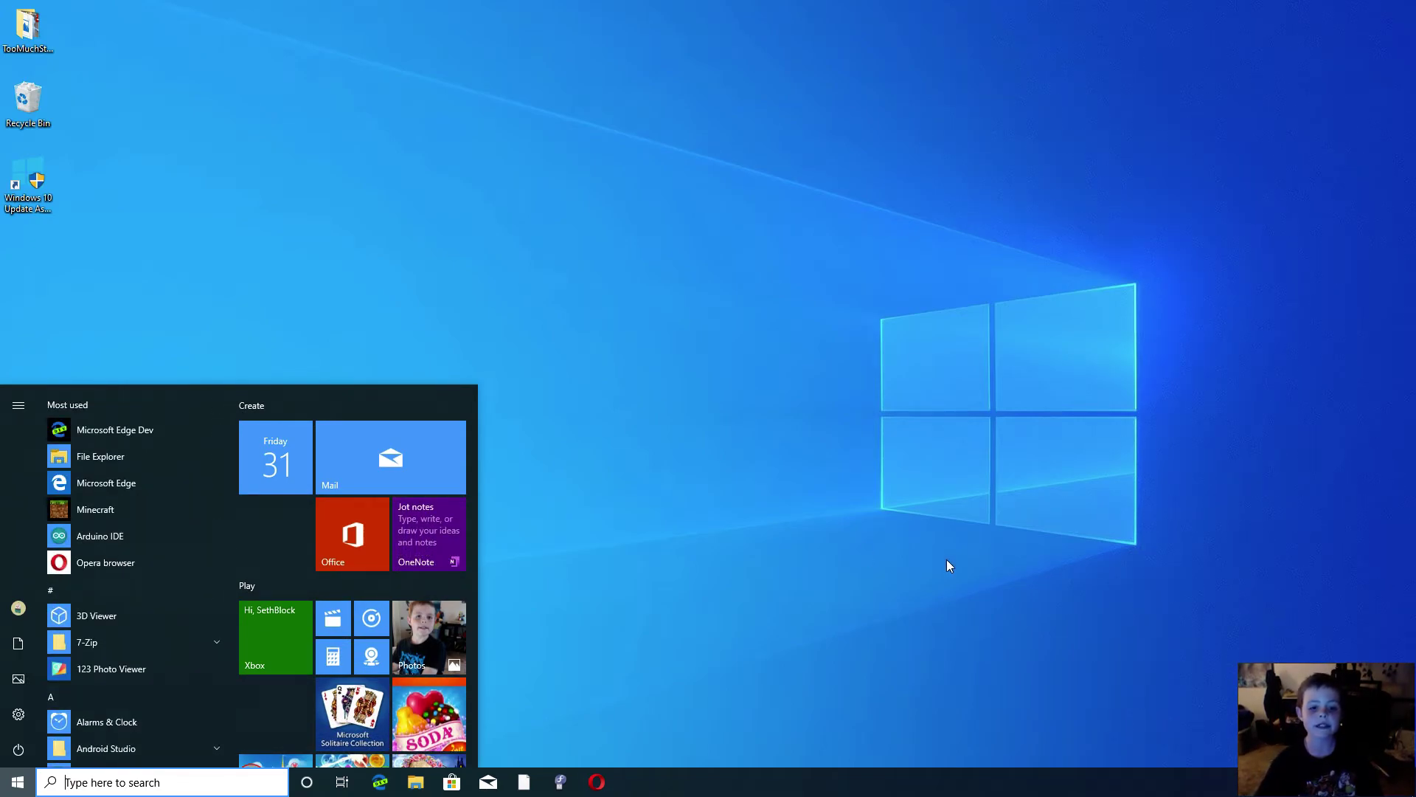
pyautogui.click(980, 565)
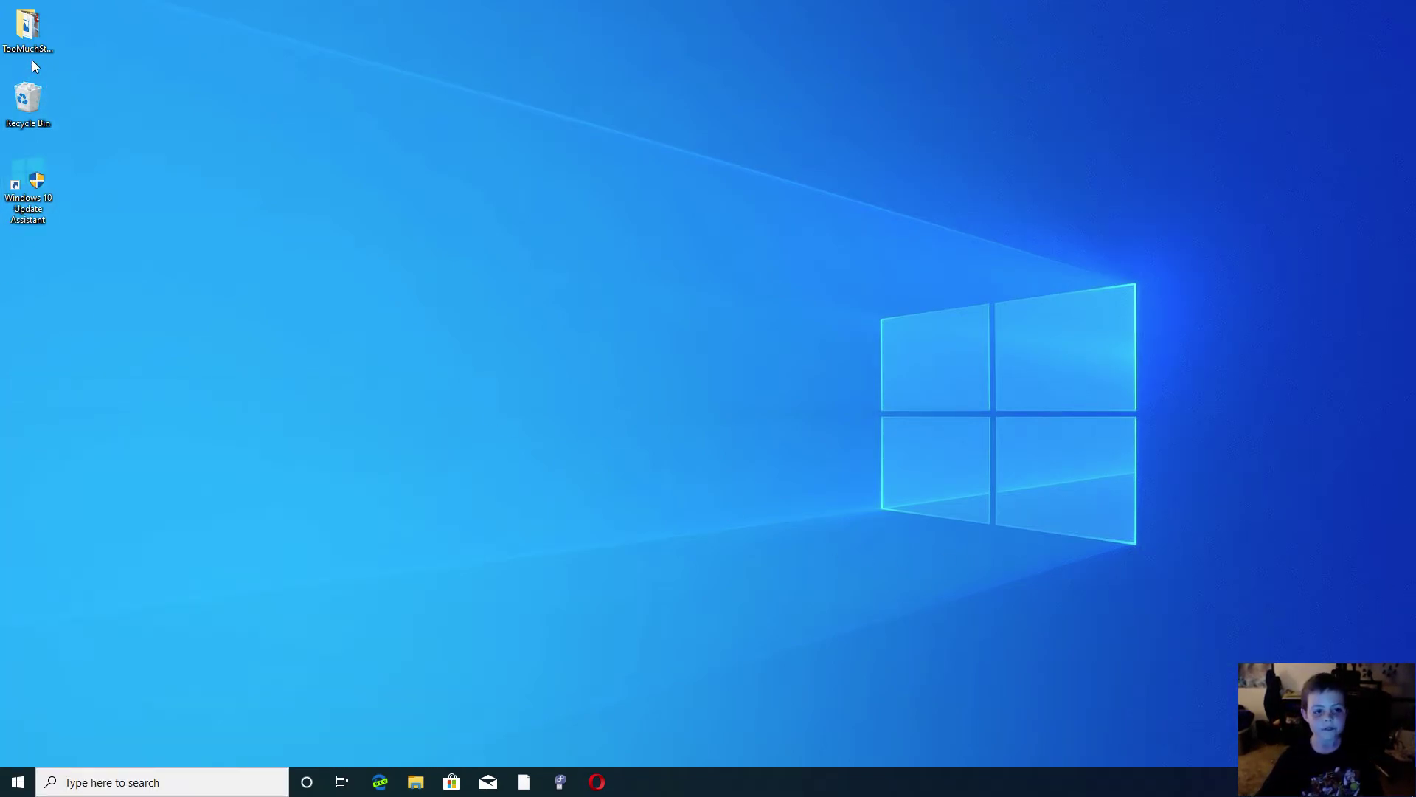
# Step: Search 'sand' and launch Windows Sandbox, allowing it to make changes
pyautogui.click(107, 781)
pyautogui.write('sand')
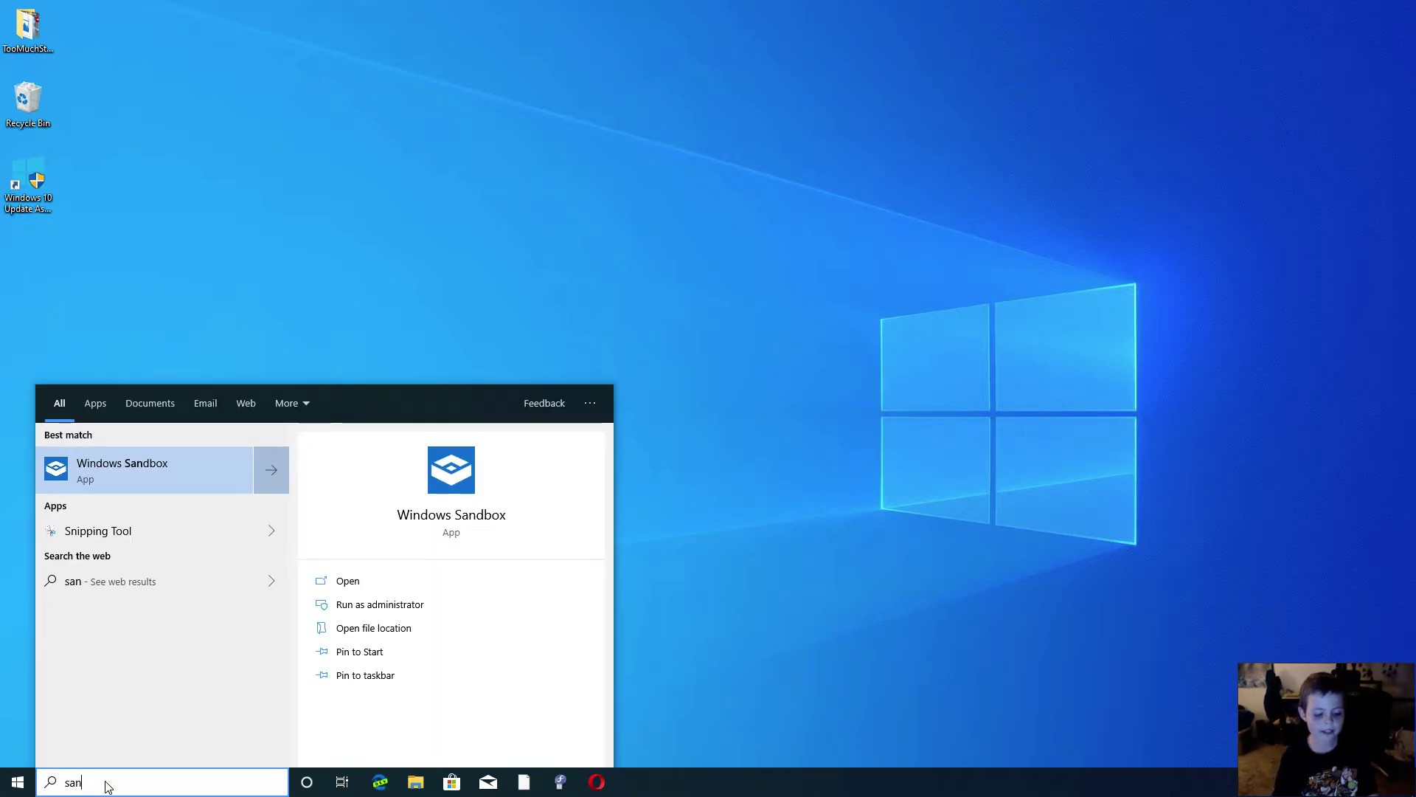
pyautogui.click(121, 466)
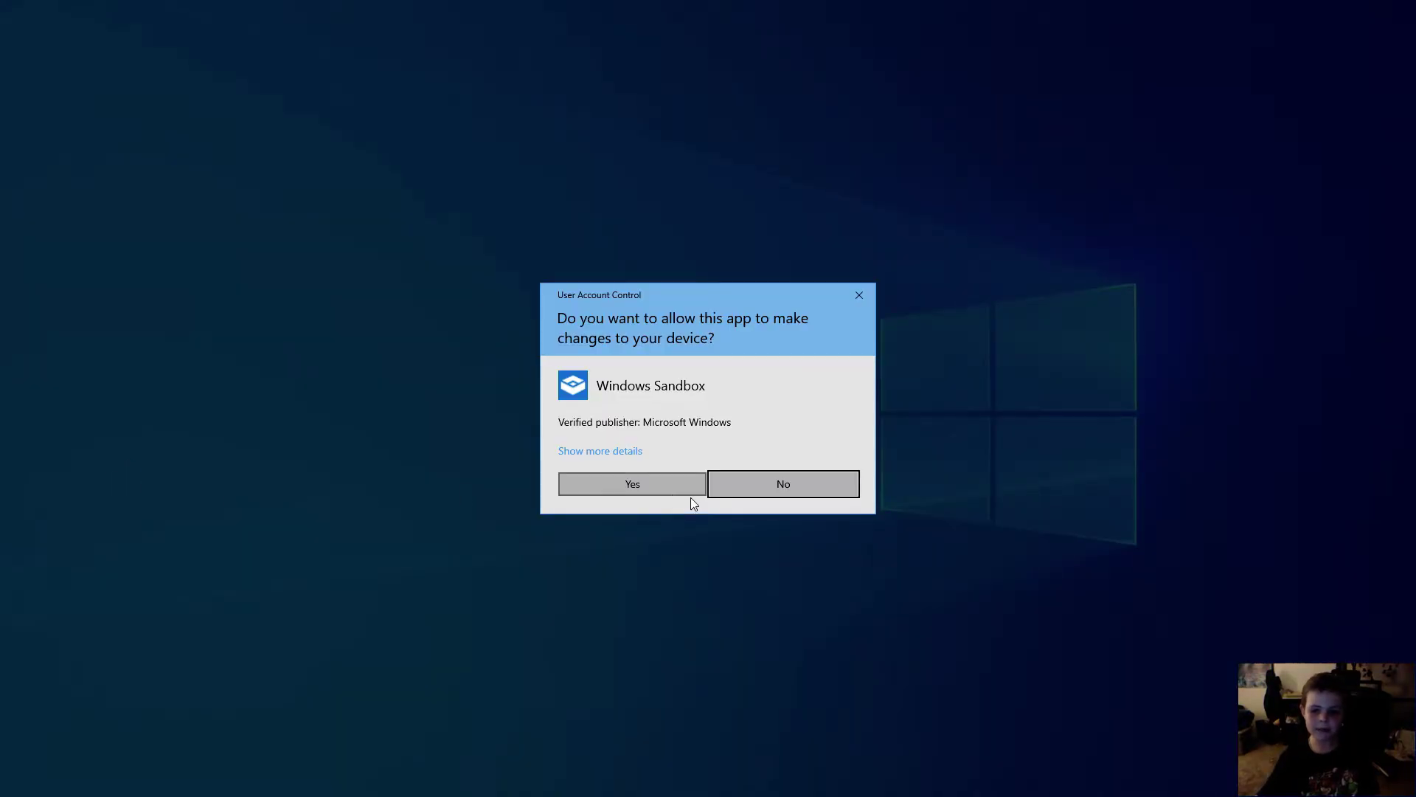
pyautogui.click(643, 486)
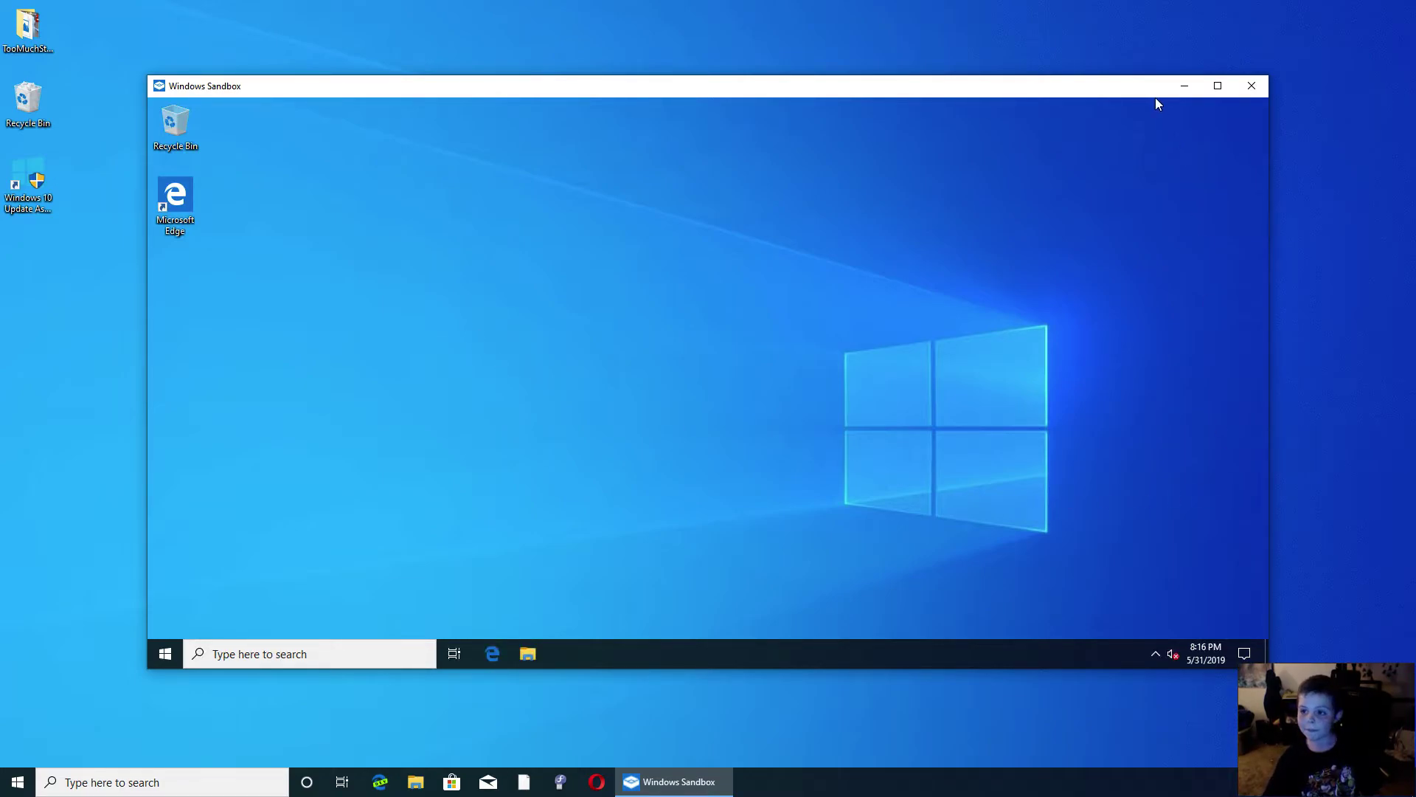
# Step: Move the sandbox window up near the top of the host screen and open its Start menu
pyautogui.moveTo(1146, 95); pyautogui.dragTo(1149, 28)
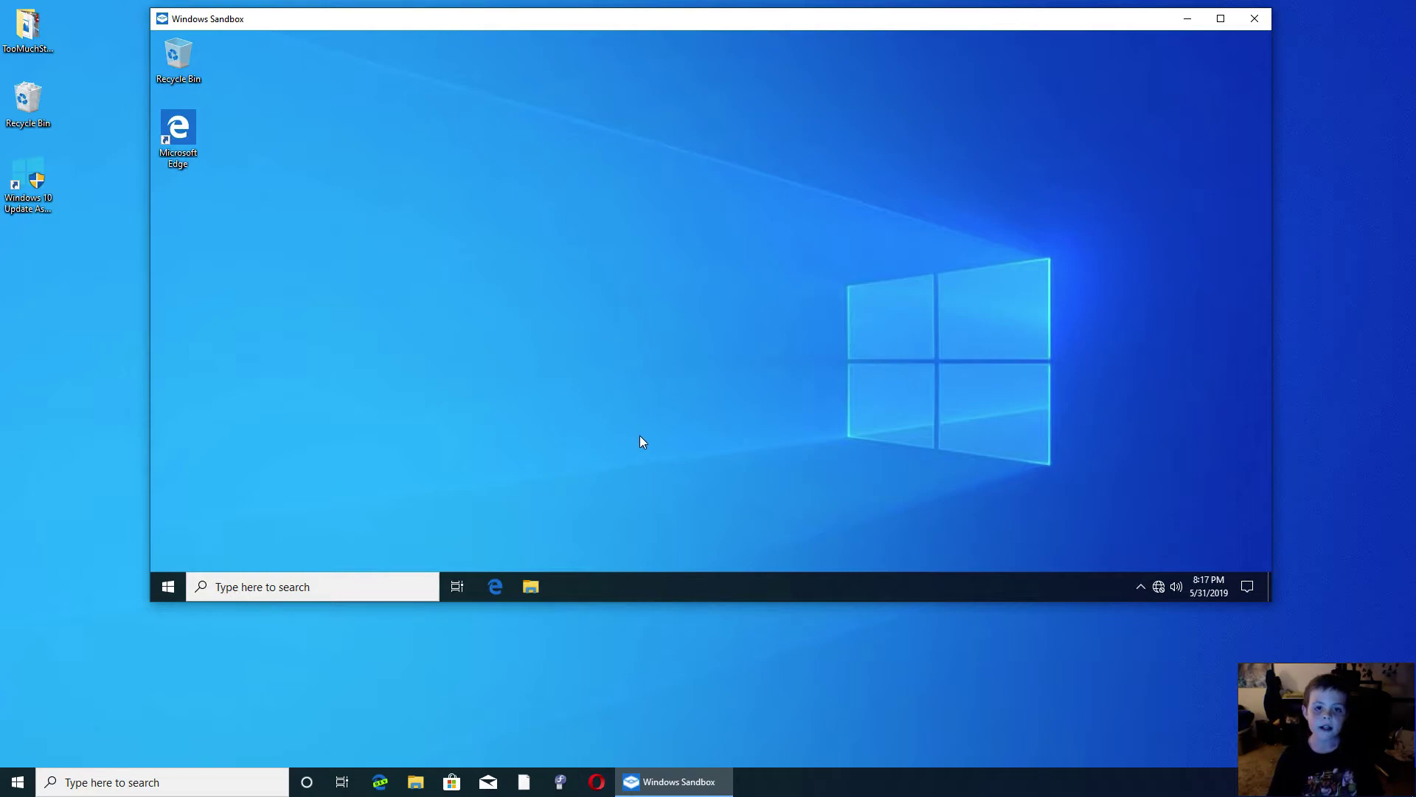
pyautogui.moveTo(981, 31); pyautogui.dragTo(924, 53)
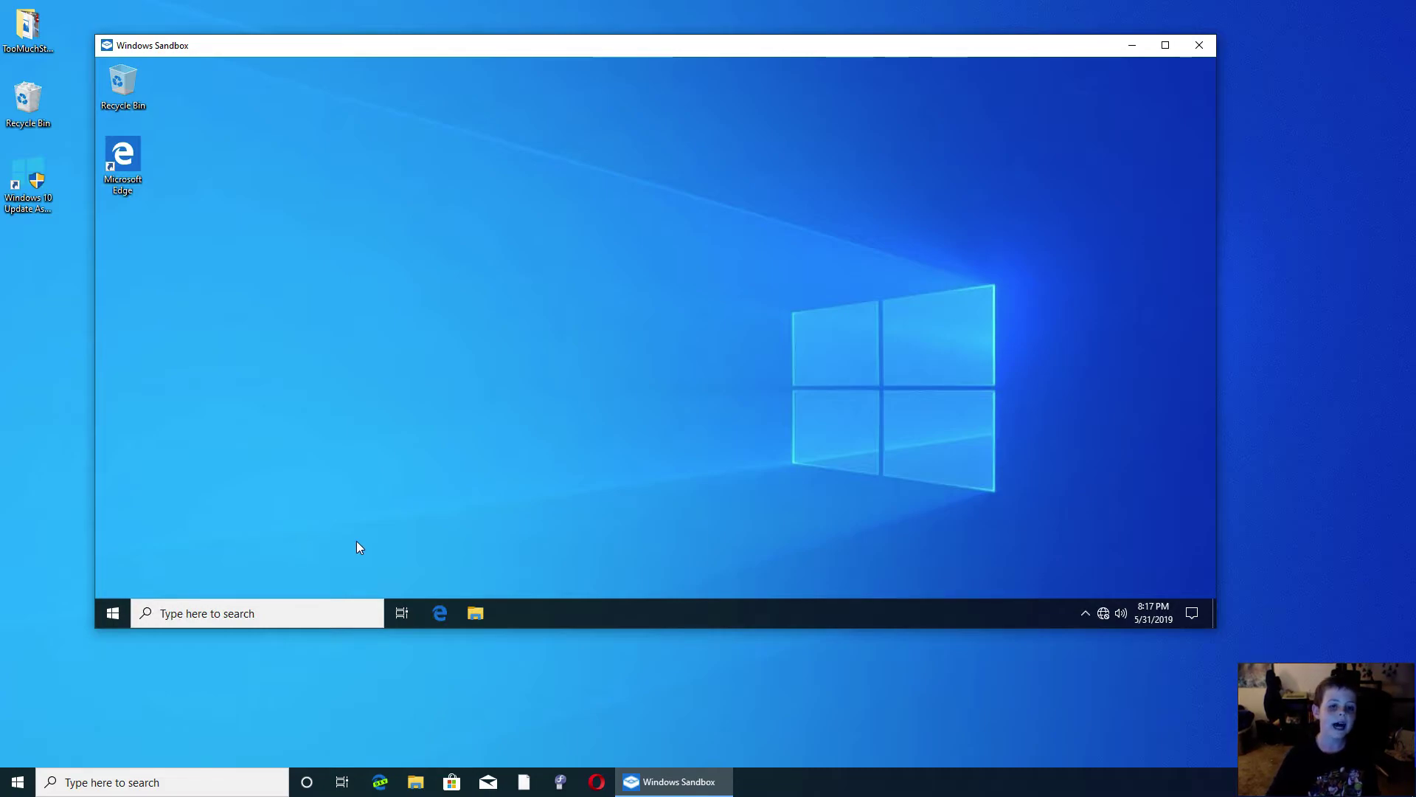
pyautogui.moveTo(232, 48); pyautogui.dragTo(268, 24)
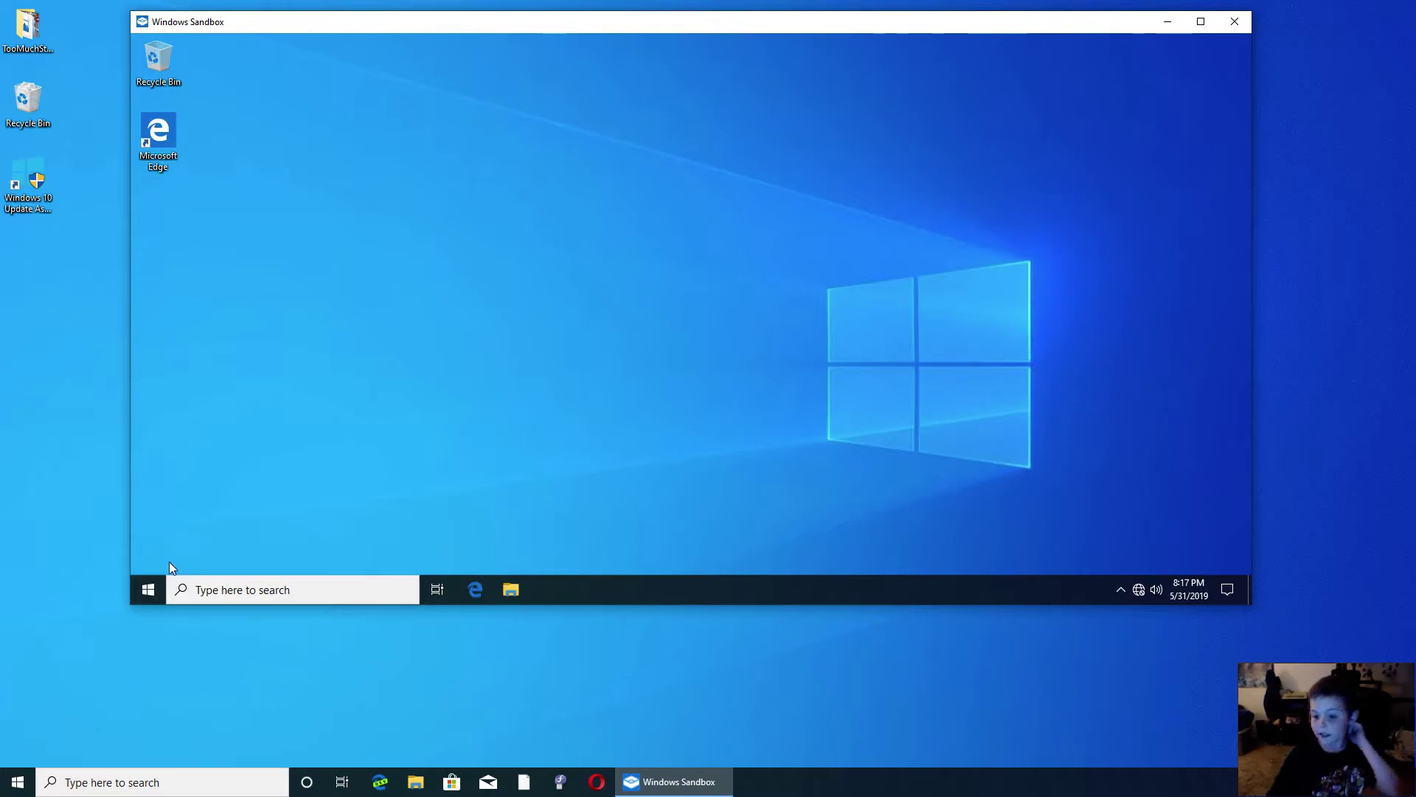
pyautogui.click(146, 598)
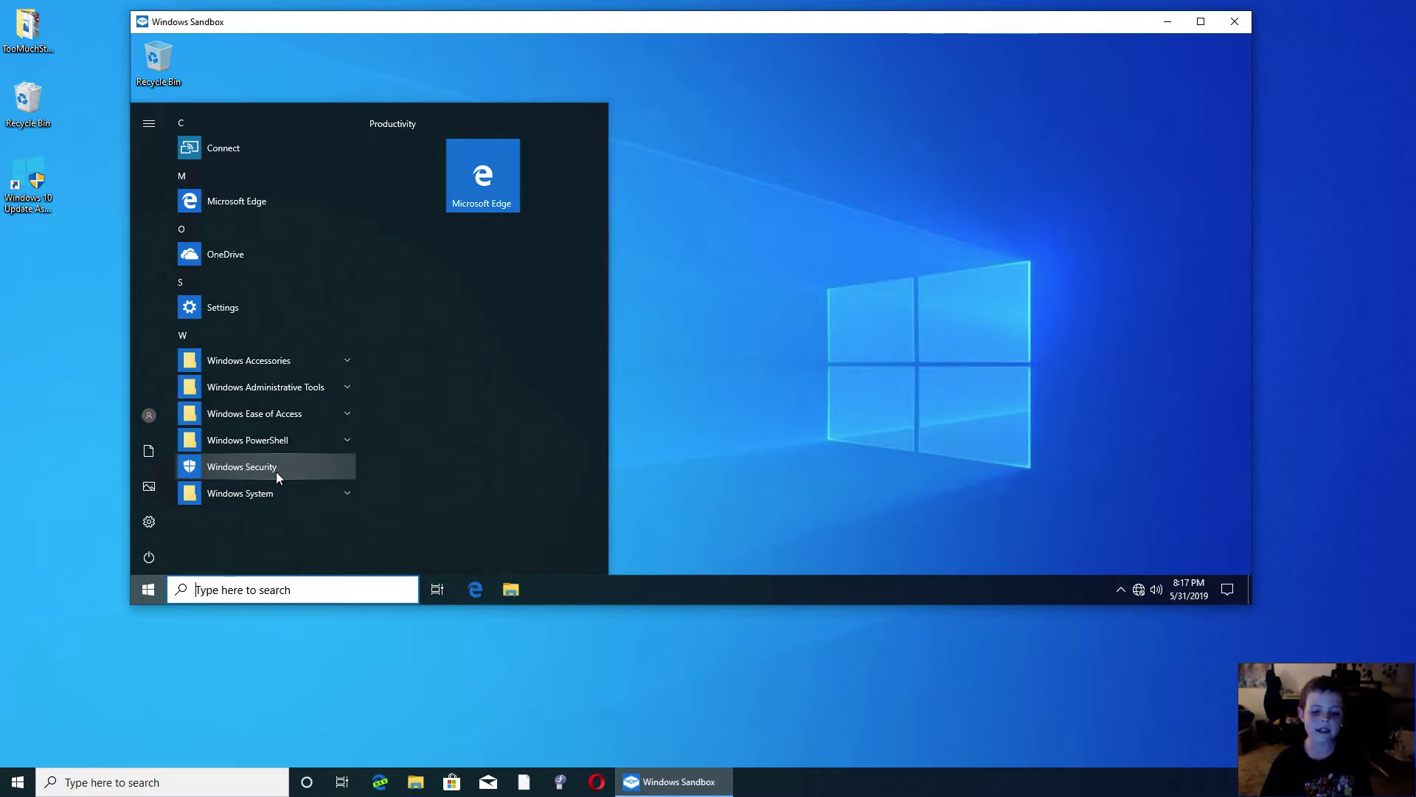
# Step: Close the sandbox Start menu, briefly check its search panel, and shift the window lower-left
pyautogui.click(801, 390)
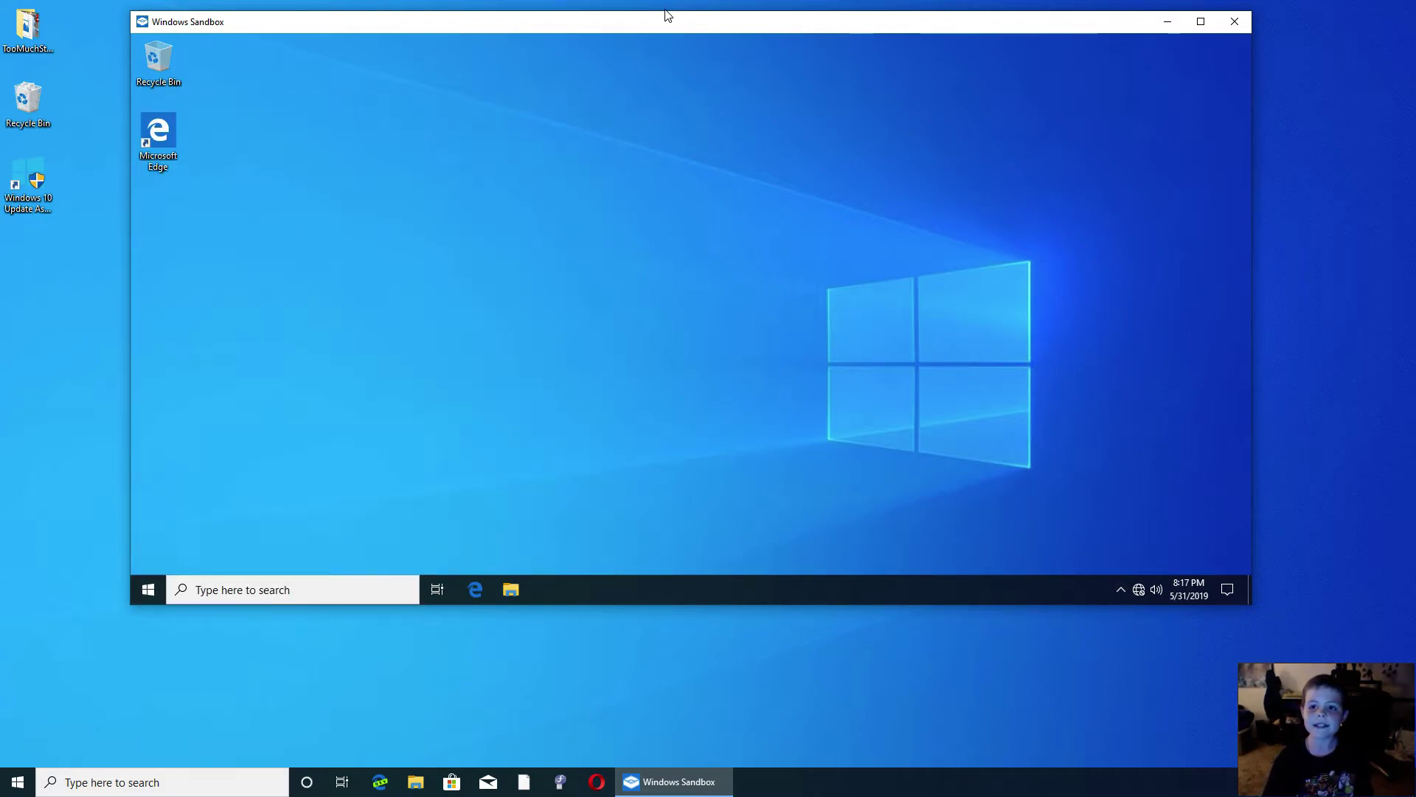
pyautogui.moveTo(666, 26); pyautogui.dragTo(624, 119)
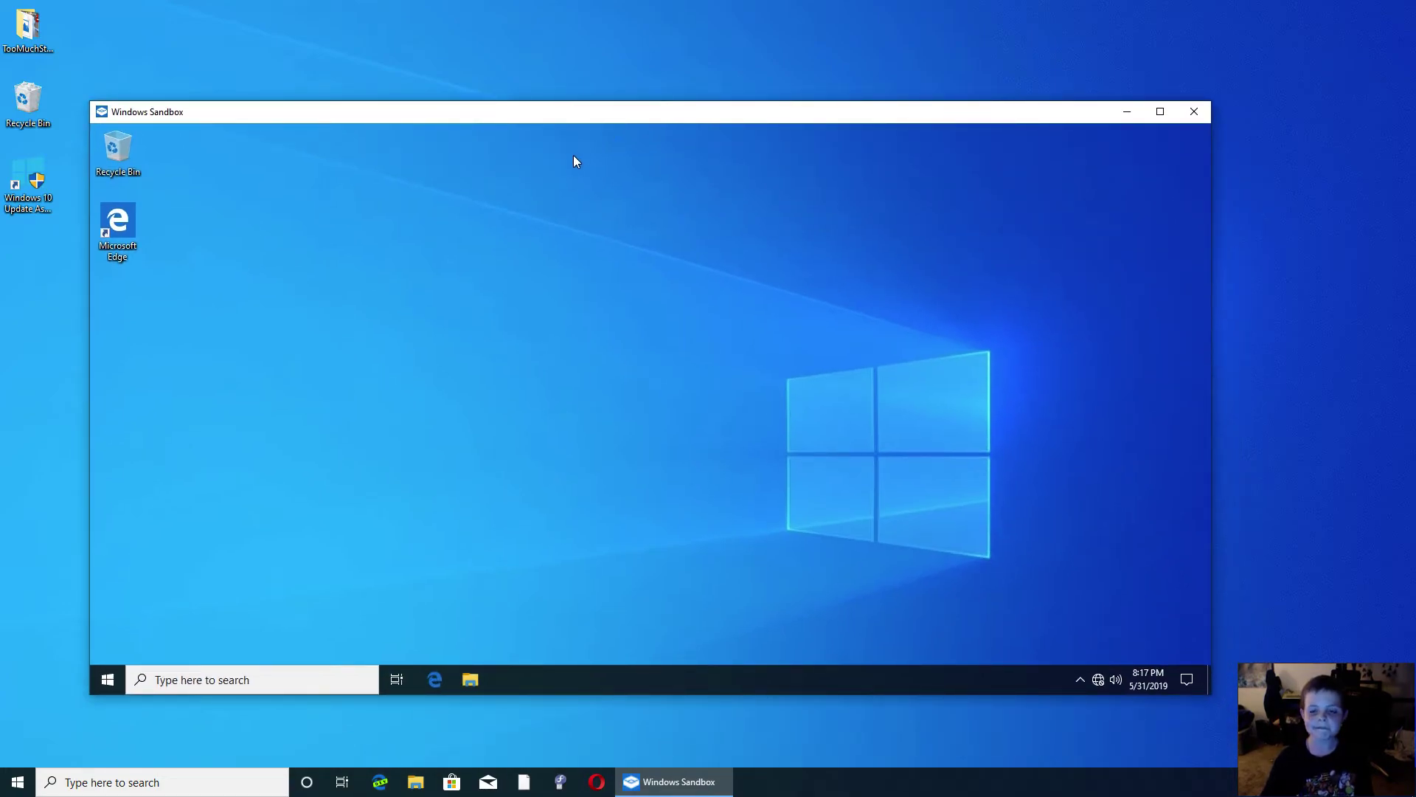
pyautogui.click(254, 671)
pyautogui.click(837, 448)
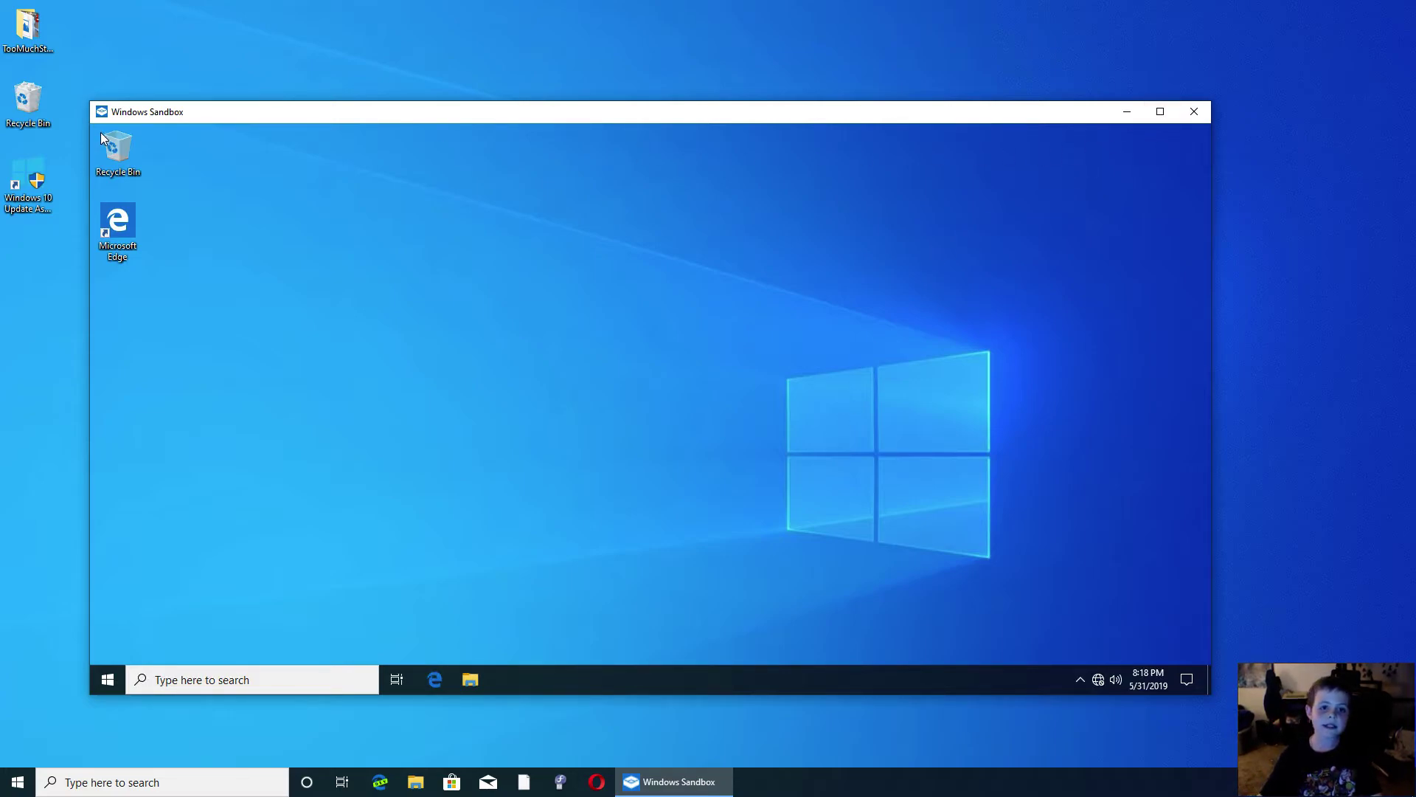
pyautogui.moveTo(428, 115); pyautogui.dragTo(647, 73)
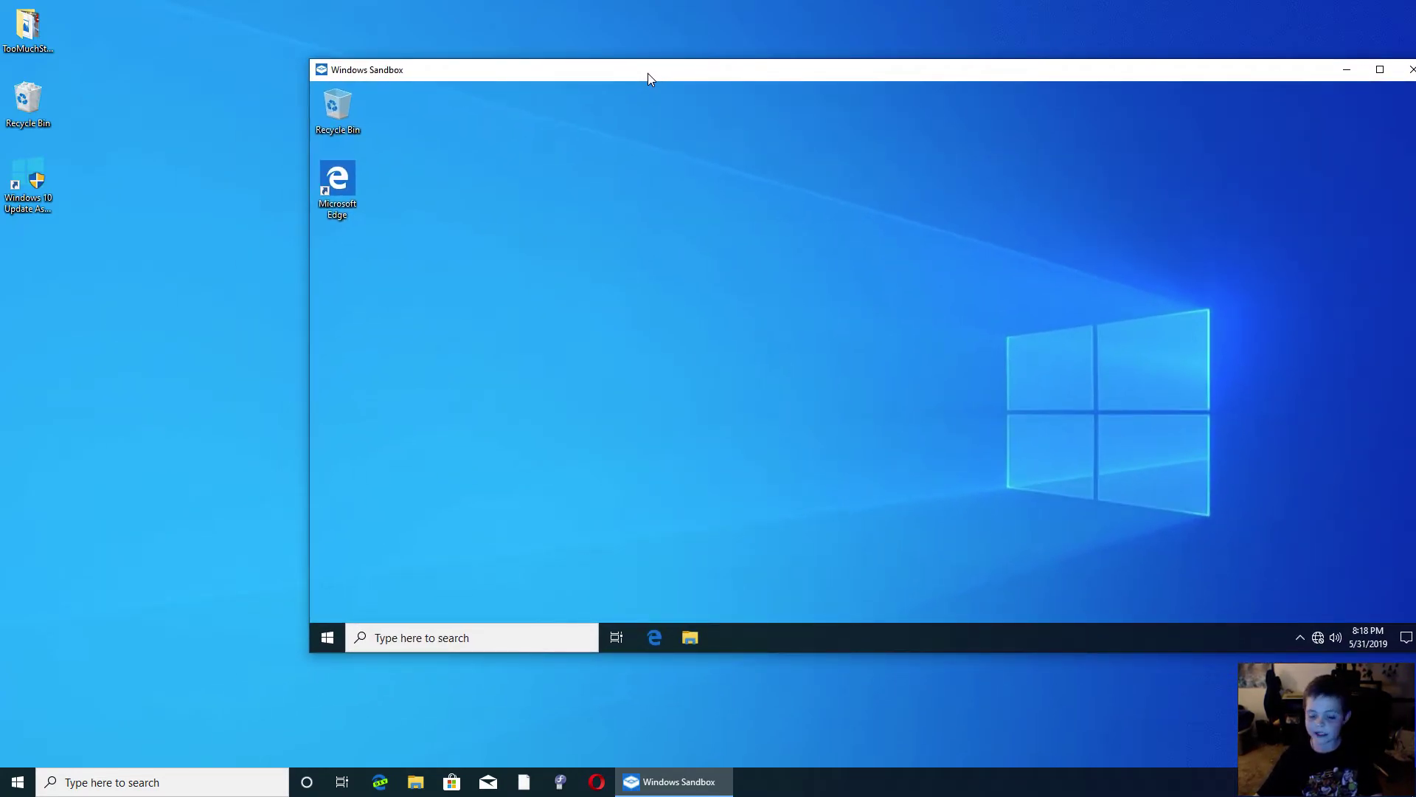
pyautogui.moveTo(648, 73); pyautogui.dragTo(402, 107)
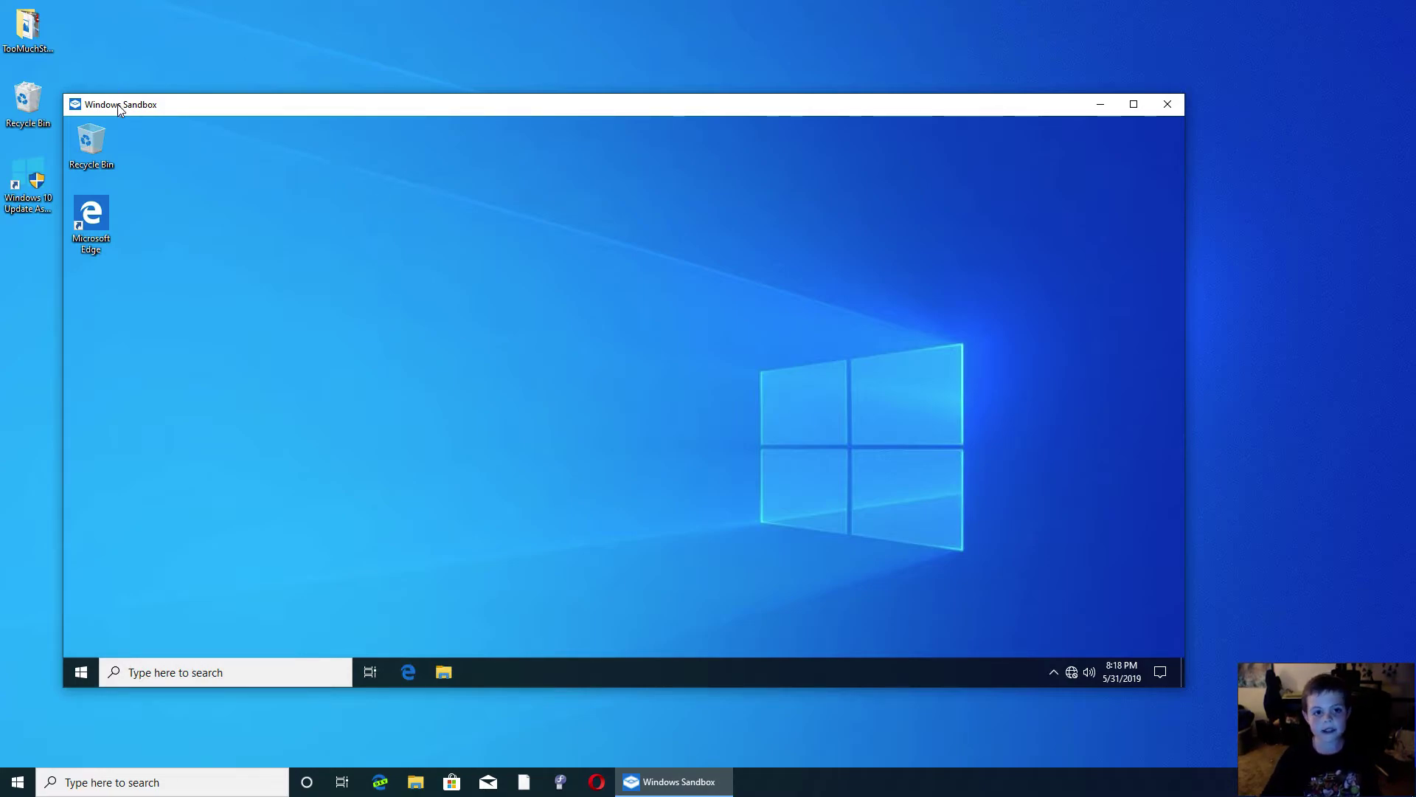
pyautogui.click(162, 672)
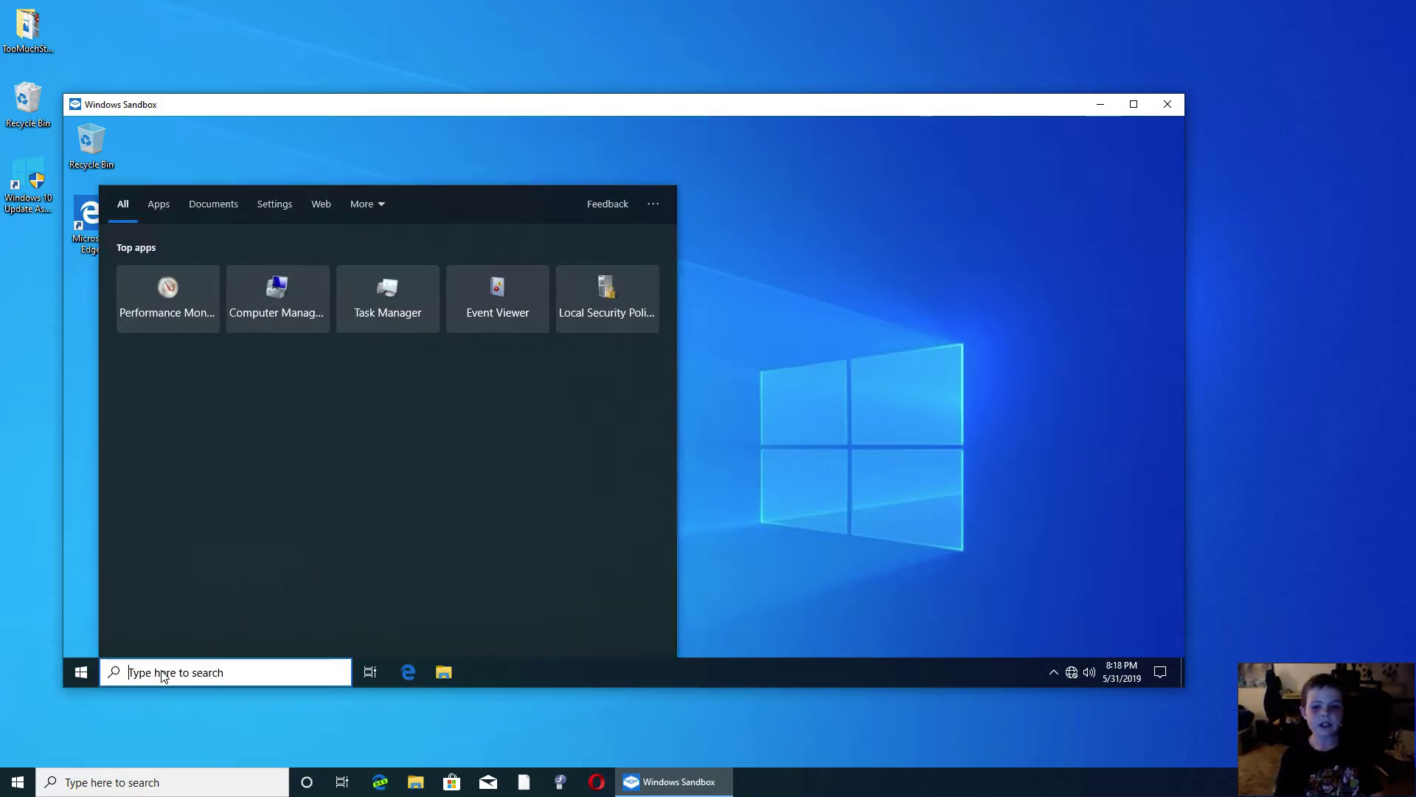
pyautogui.write('hjrvgfvbjegr\\')
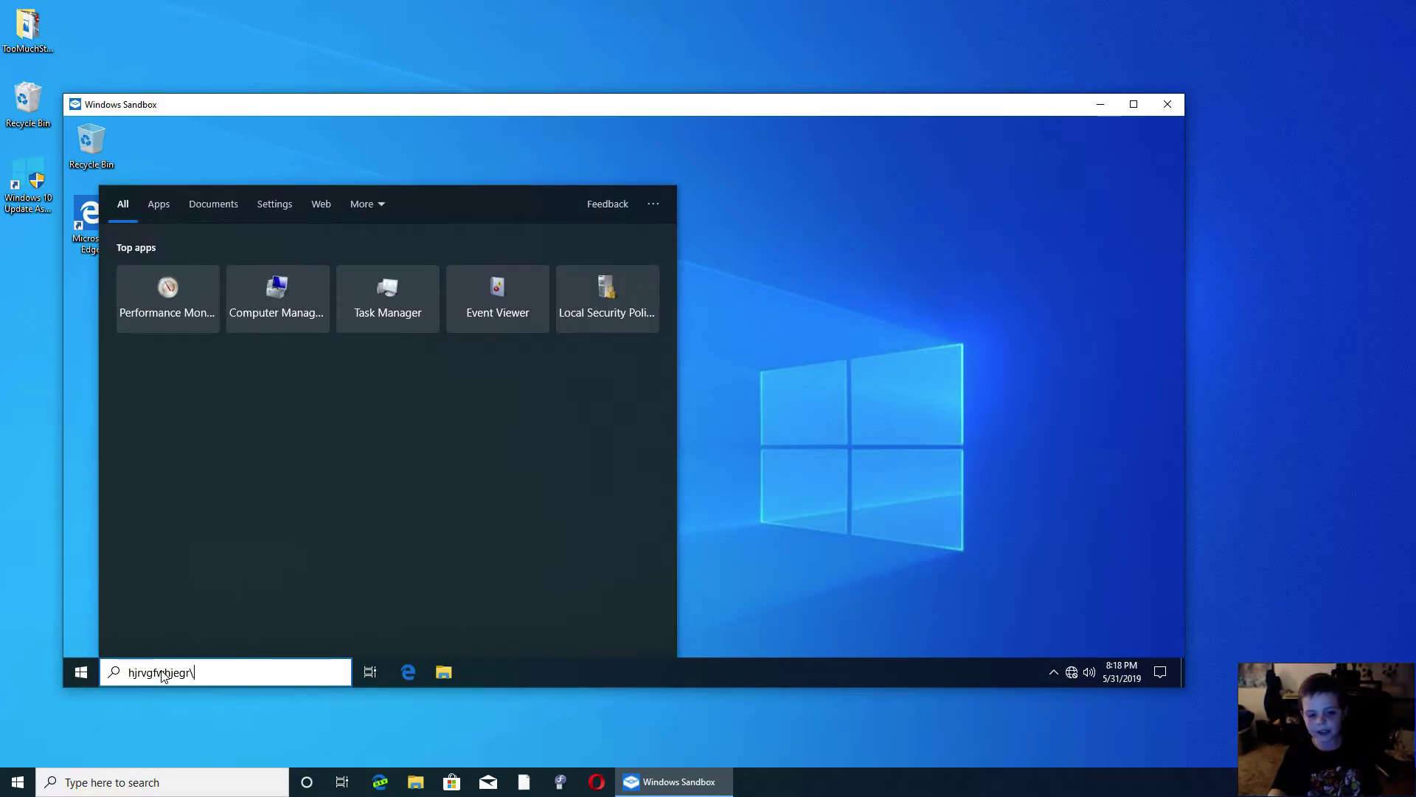
pyautogui.press('BackSpace')
pyautogui.press('BackSpace')
pyautogui.press('BackSpace')
pyautogui.press('BackSpace')
pyautogui.press('BackSpace')
pyautogui.press('BackSpace')
pyautogui.press('BackSpace')
pyautogui.press('BackSpace')
pyautogui.press('BackSpace')
pyautogui.press('BackSpace')
pyautogui.press('BackSpace')
pyautogui.press('BackSpace')
pyautogui.press('BackSpace')
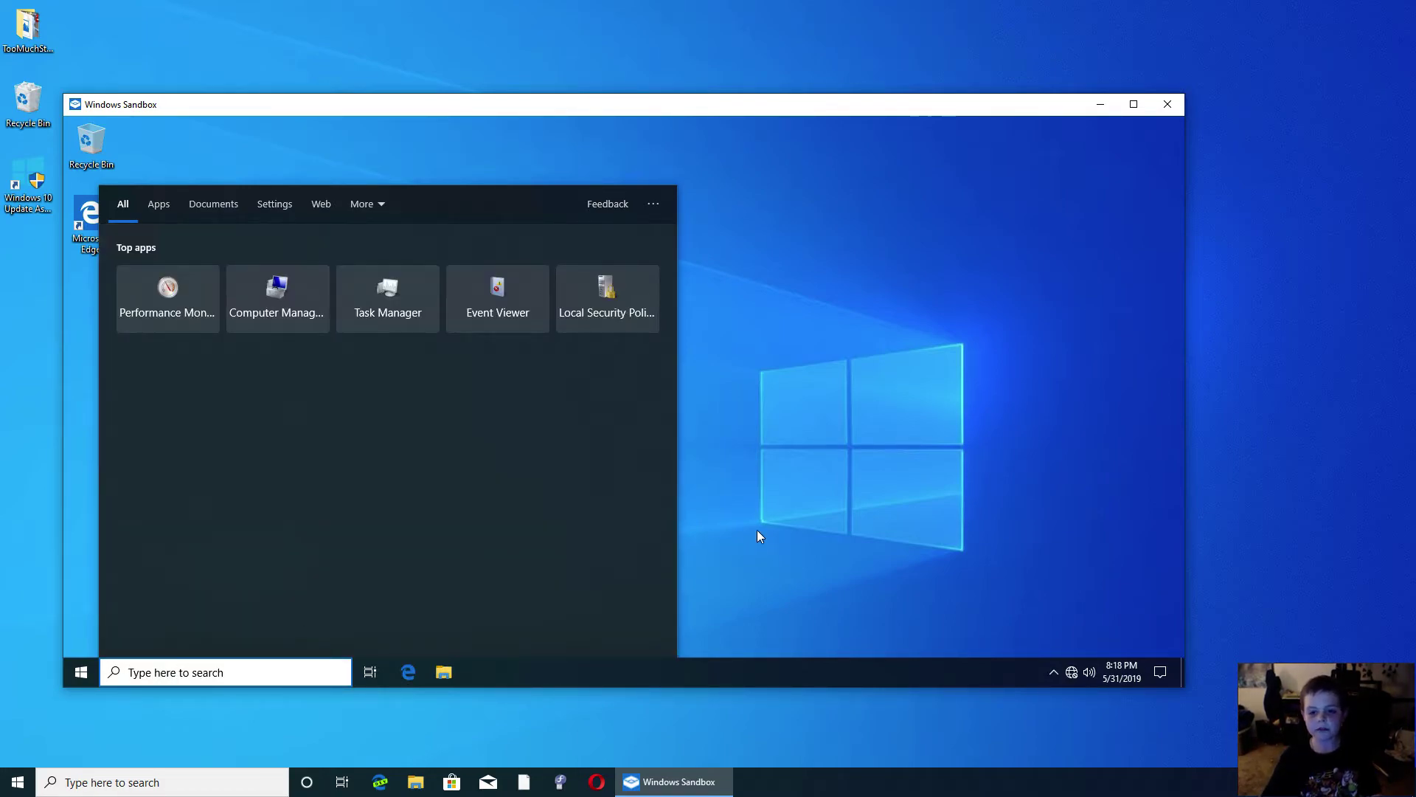
pyautogui.click(757, 530)
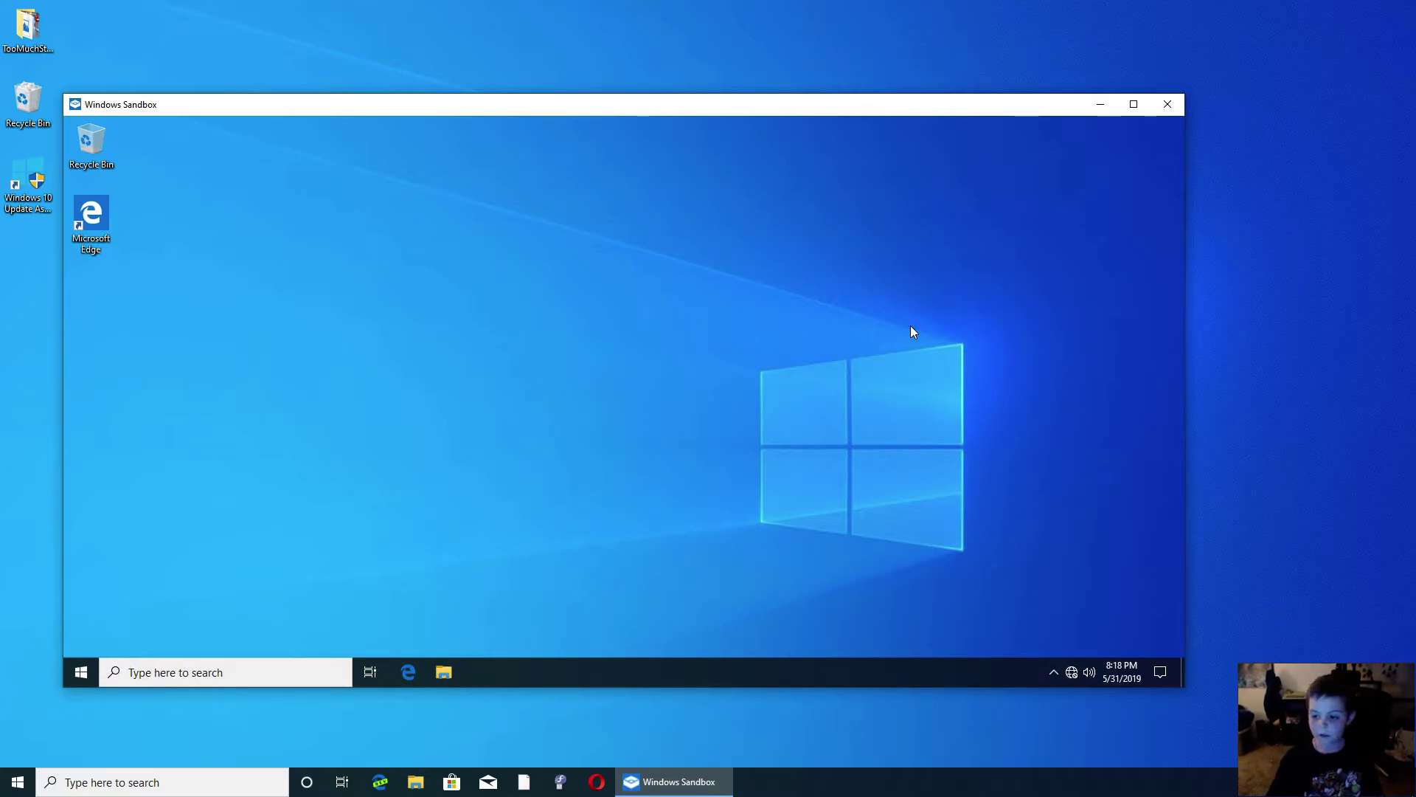
# Step: Shift the Sandbox window about 200 px right and scroll through the host's Start menu apps
pyautogui.moveTo(876, 109); pyautogui.dragTo(1025, 111)
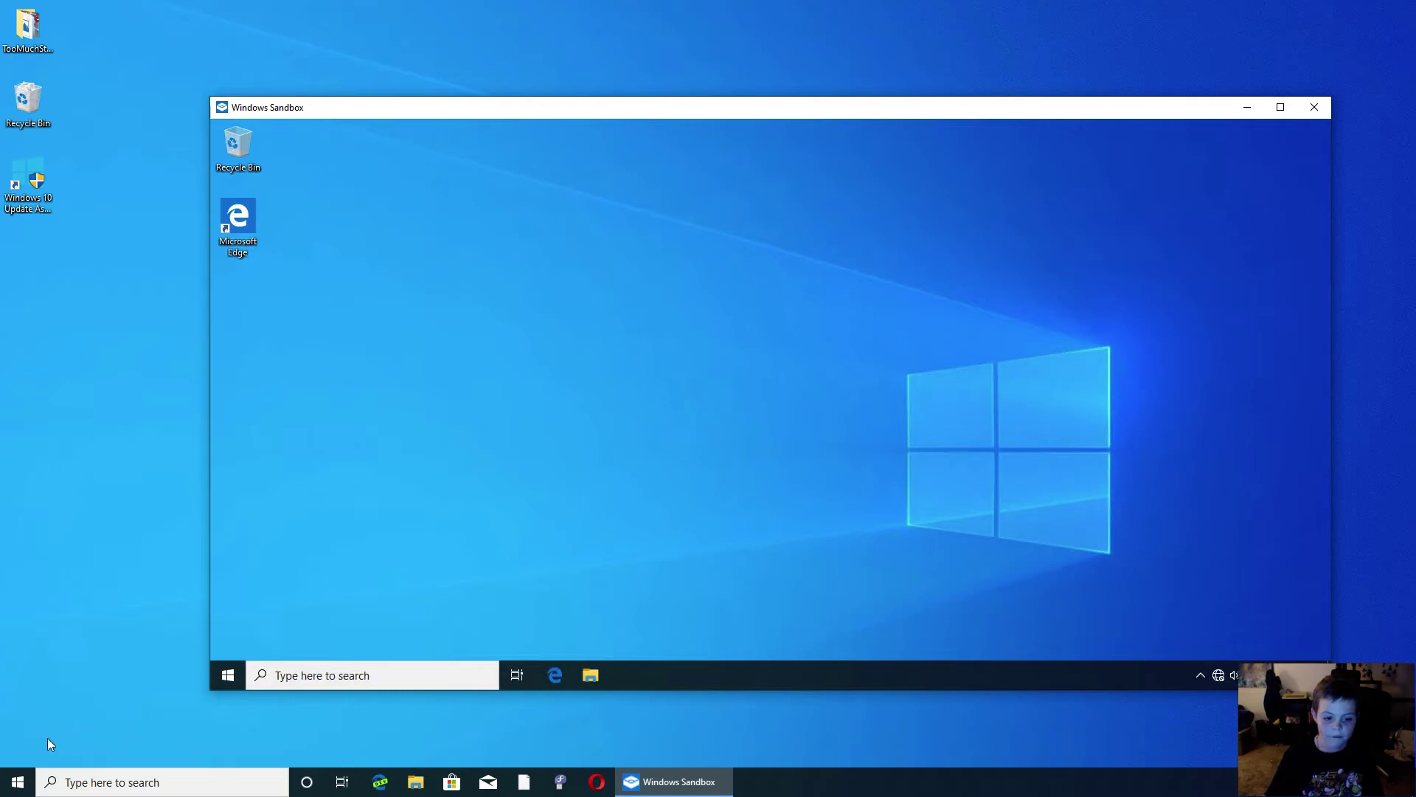
pyautogui.click(23, 787)
pyautogui.scroll(-10, 83, 588)
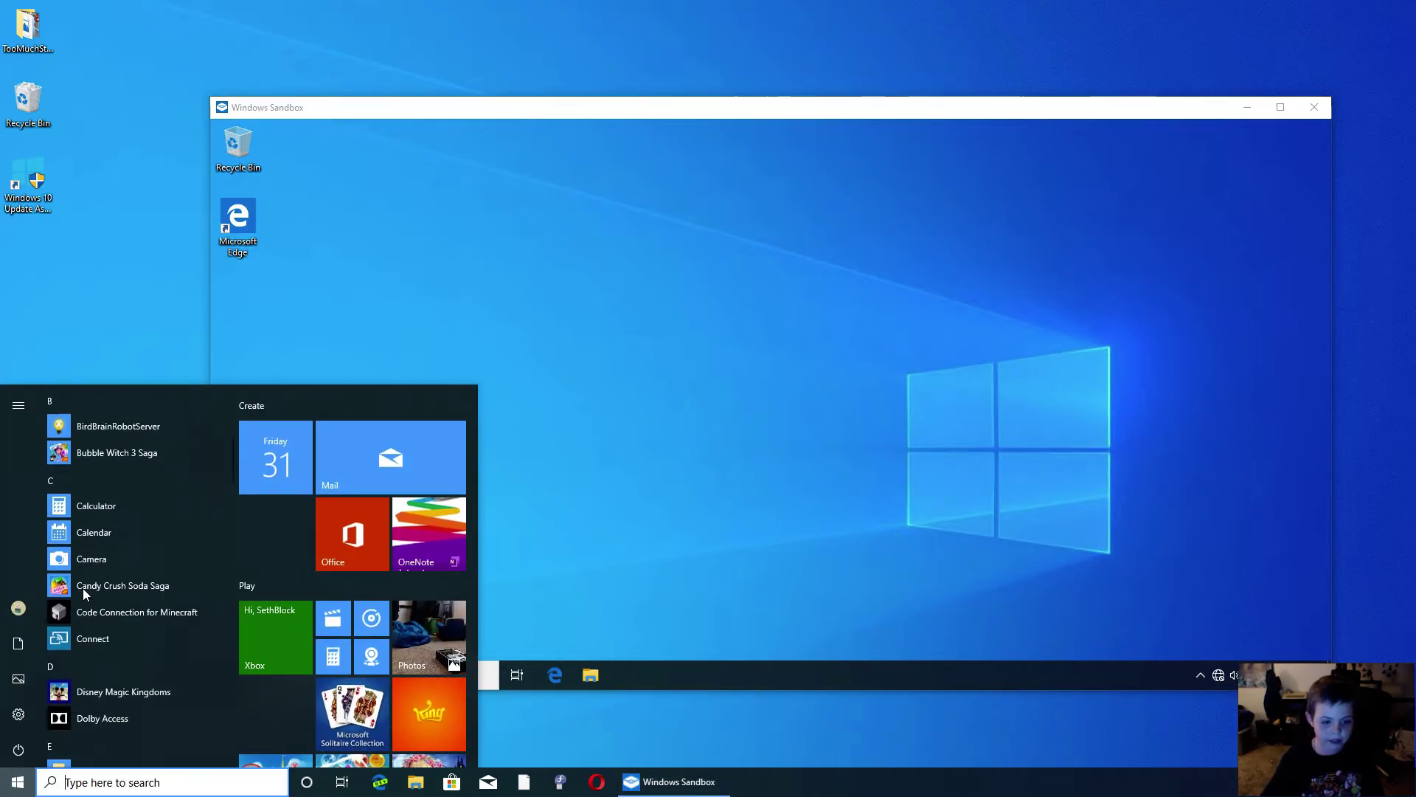
pyautogui.scroll(-15, 84, 589)
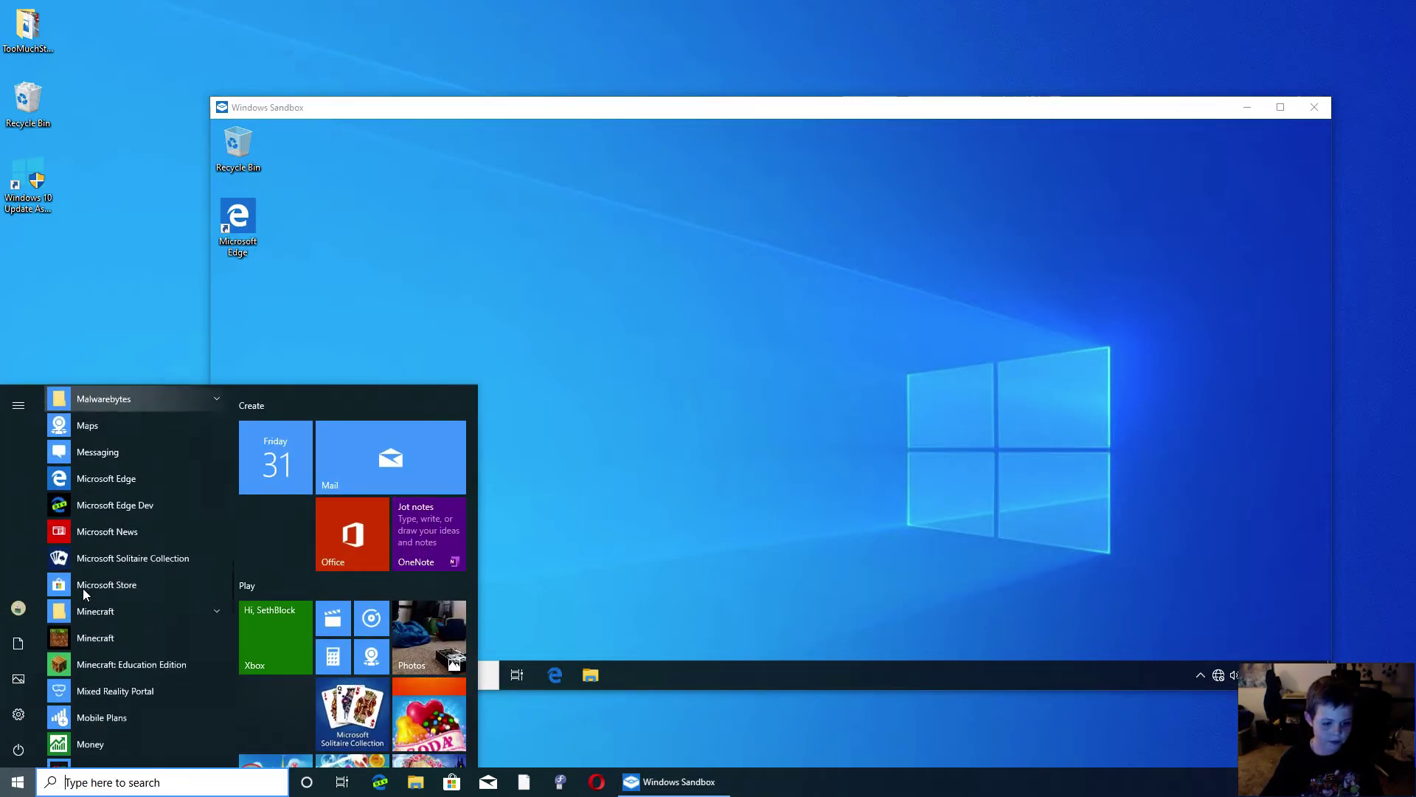
pyautogui.scroll(-15, 84, 590)
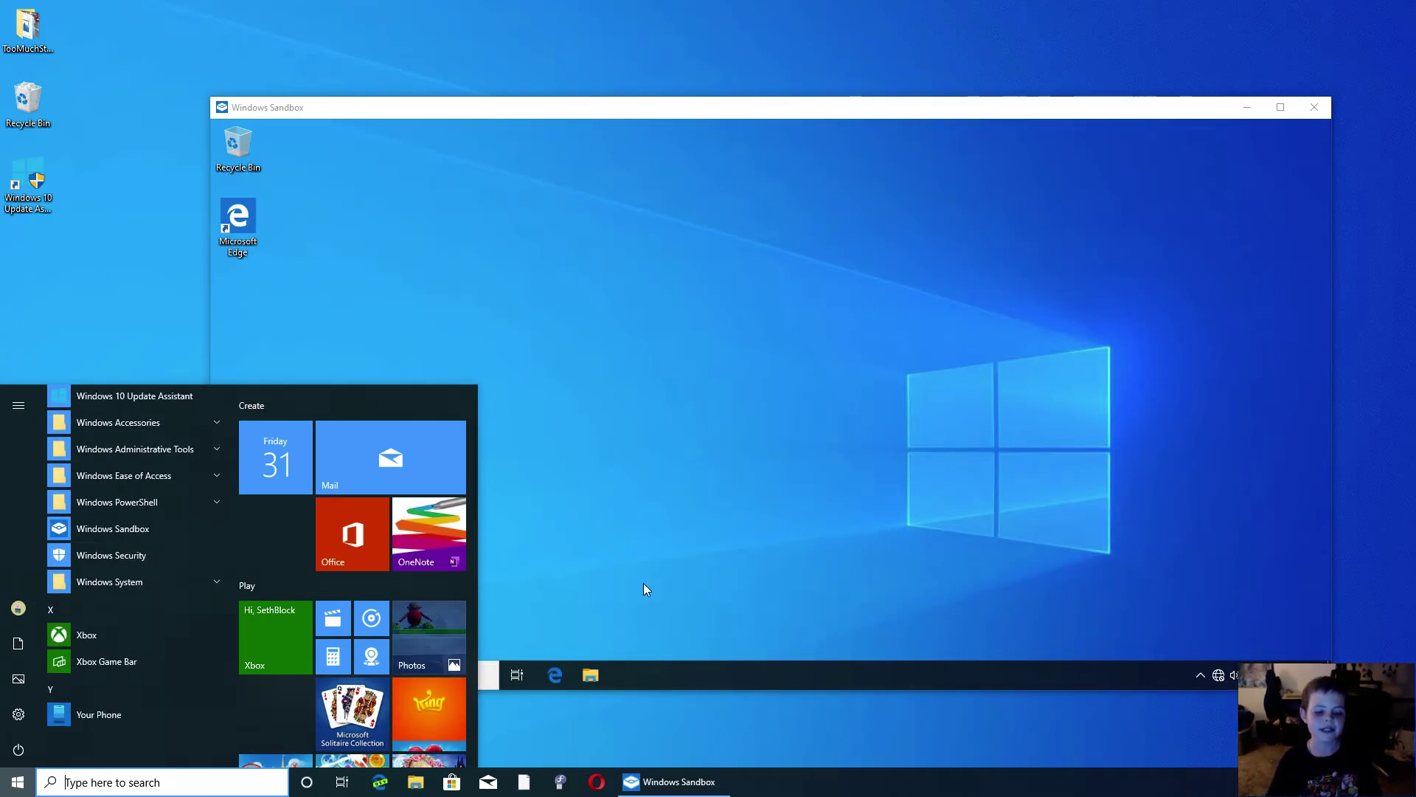
# Step: Dismiss the host Start menu and request closing Windows Sandbox
pyautogui.click(679, 450)
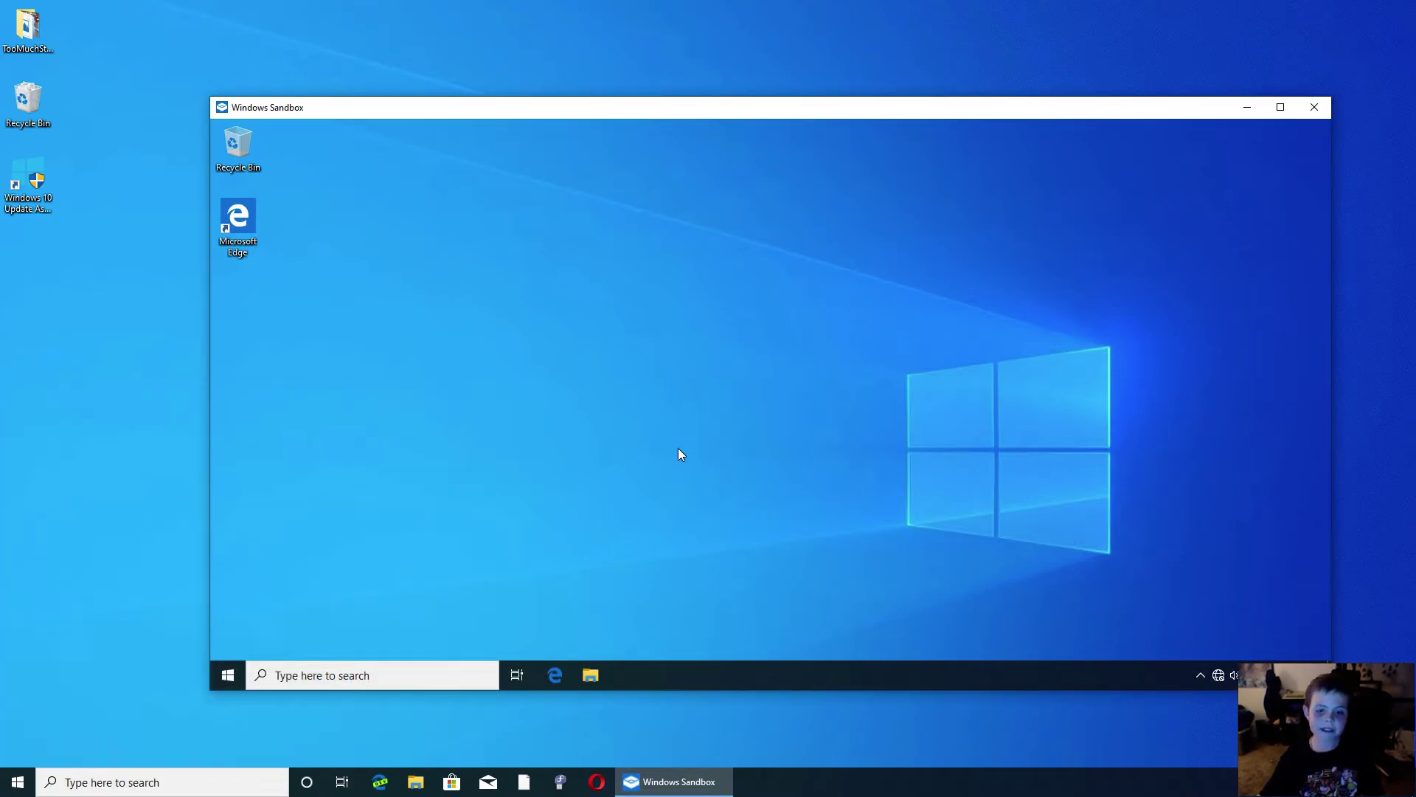
pyautogui.click(1306, 109)
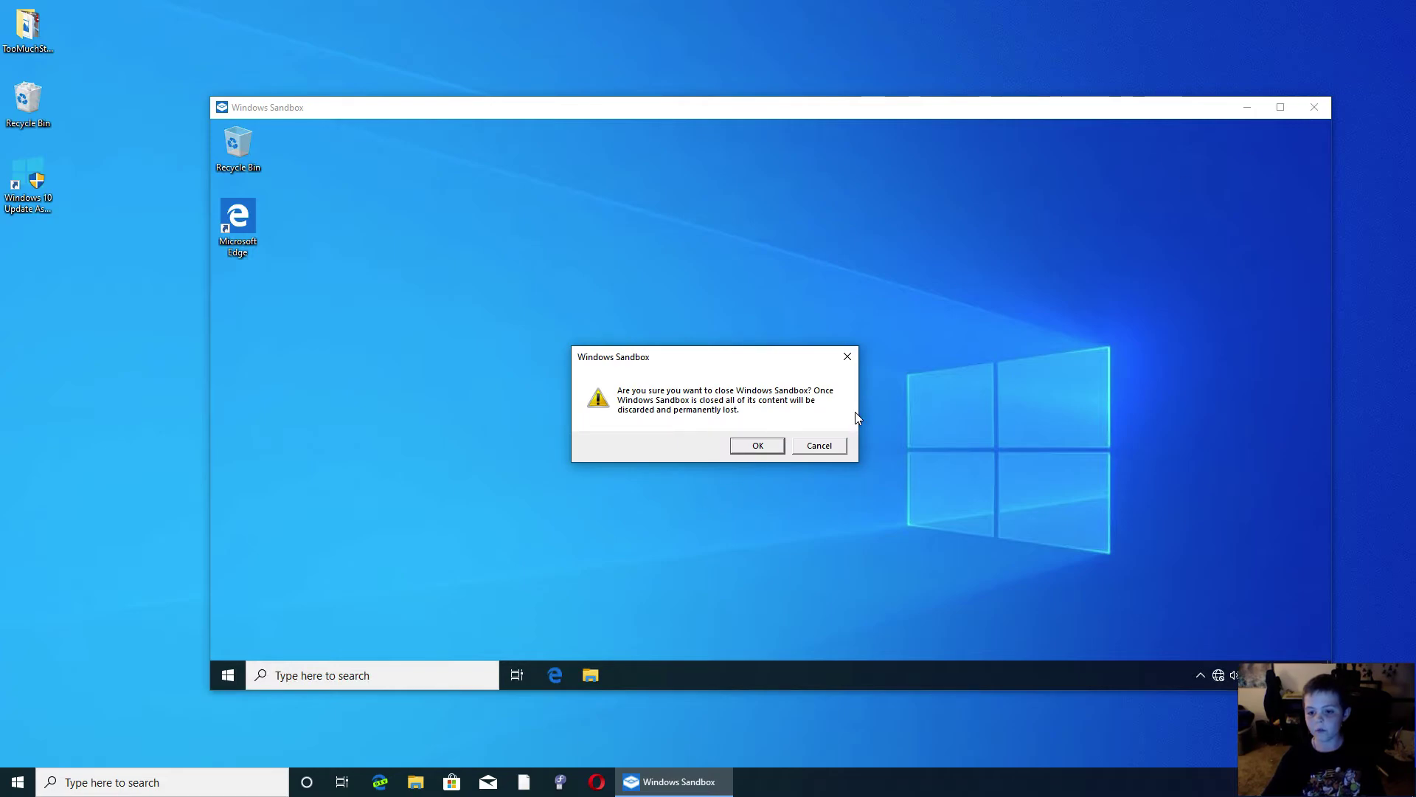
# Step: Confirm closing Windows Sandbox, discarding its contents, then bring up the host search panel
pyautogui.click(764, 446)
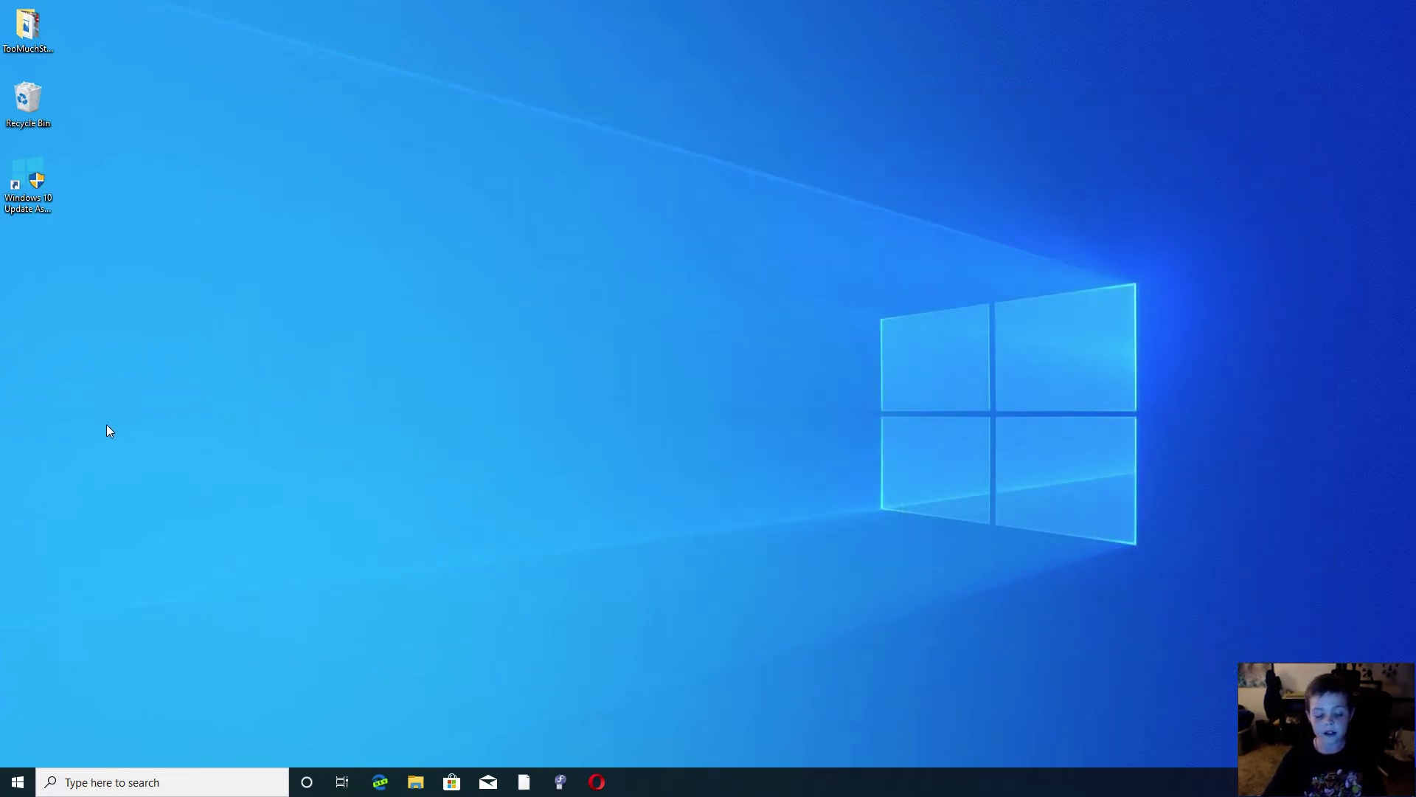
pyautogui.moveTo(306, 118); pyautogui.dragTo(940, 321)
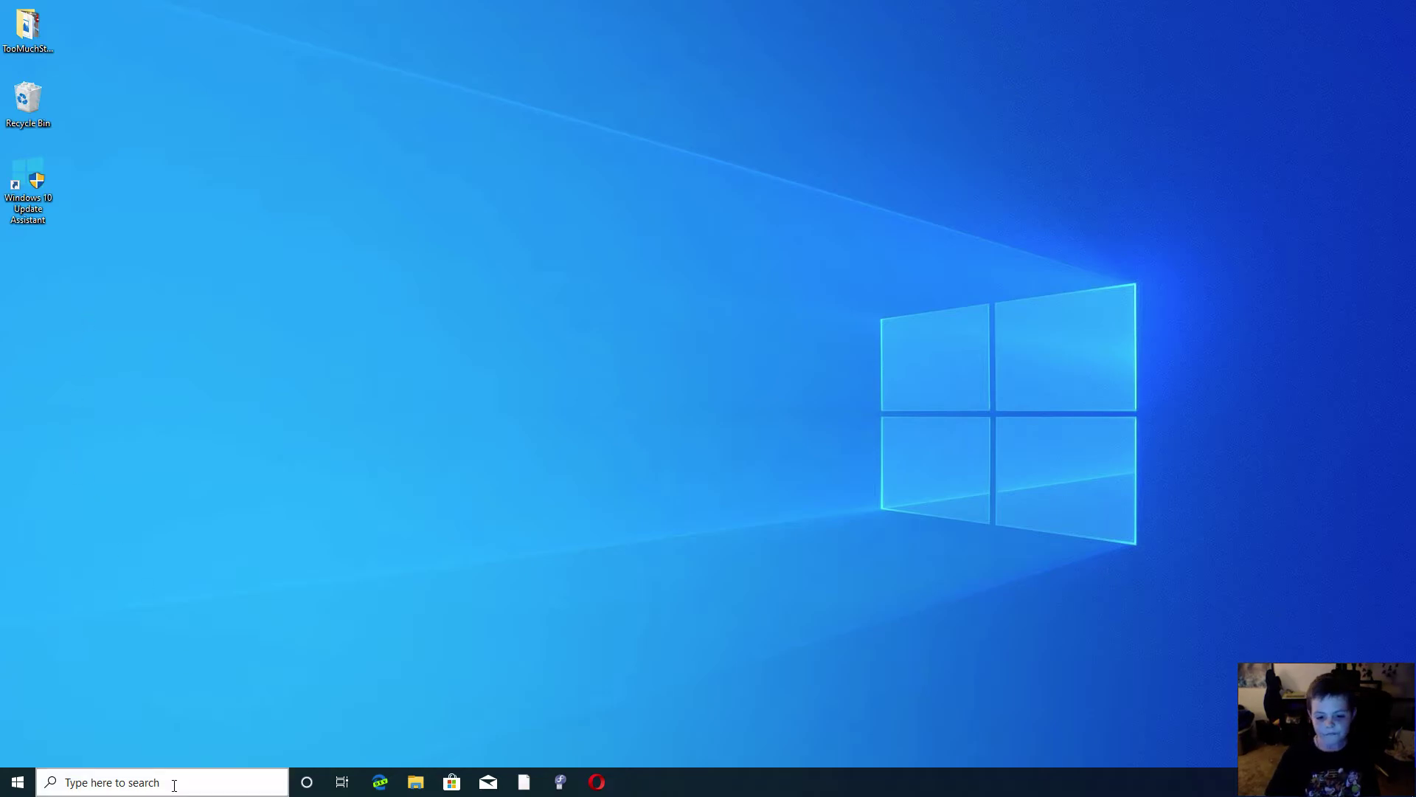
pyautogui.click(144, 785)
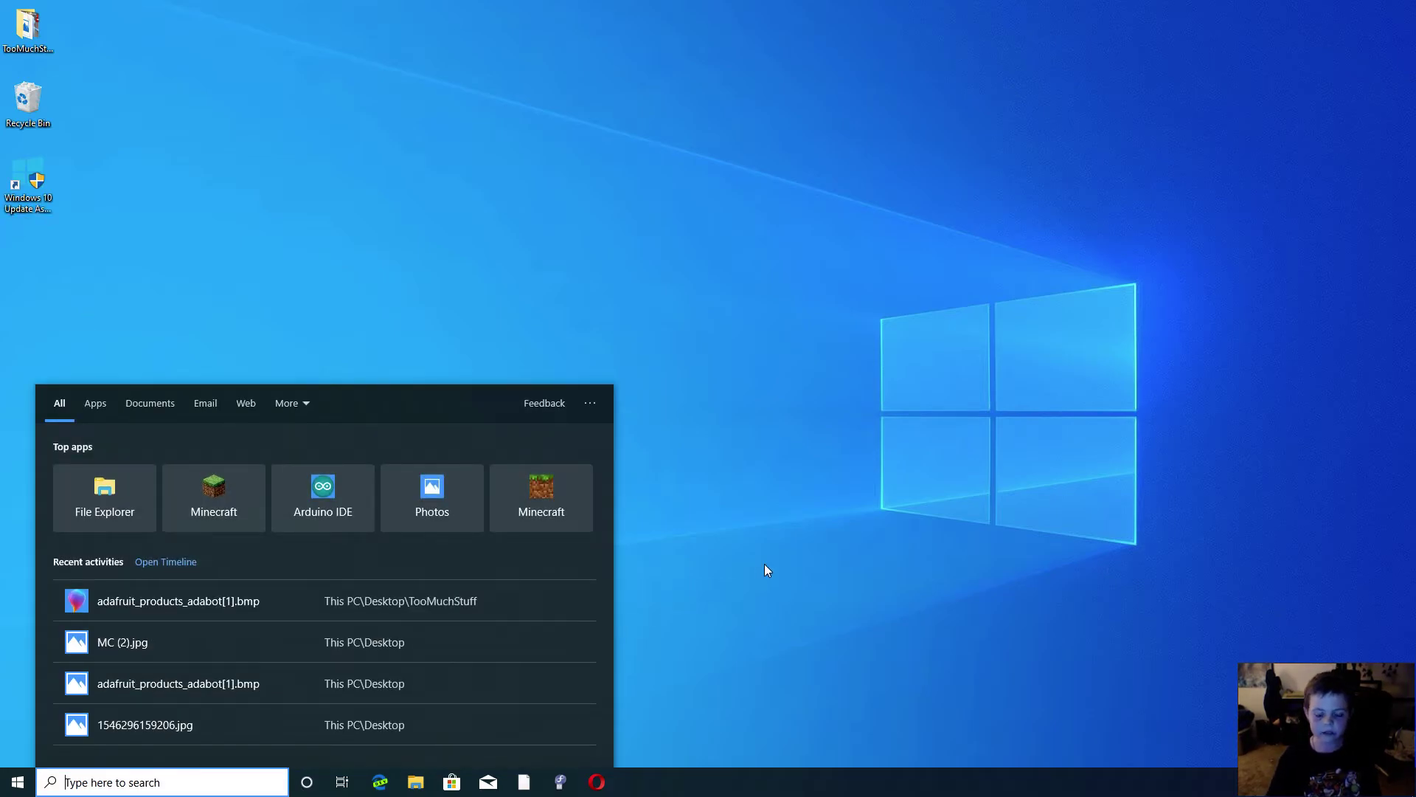
# Step: Reopen host search with top apps and recent files, then view the Start menu, scrolling its app list
pyautogui.click(714, 673)
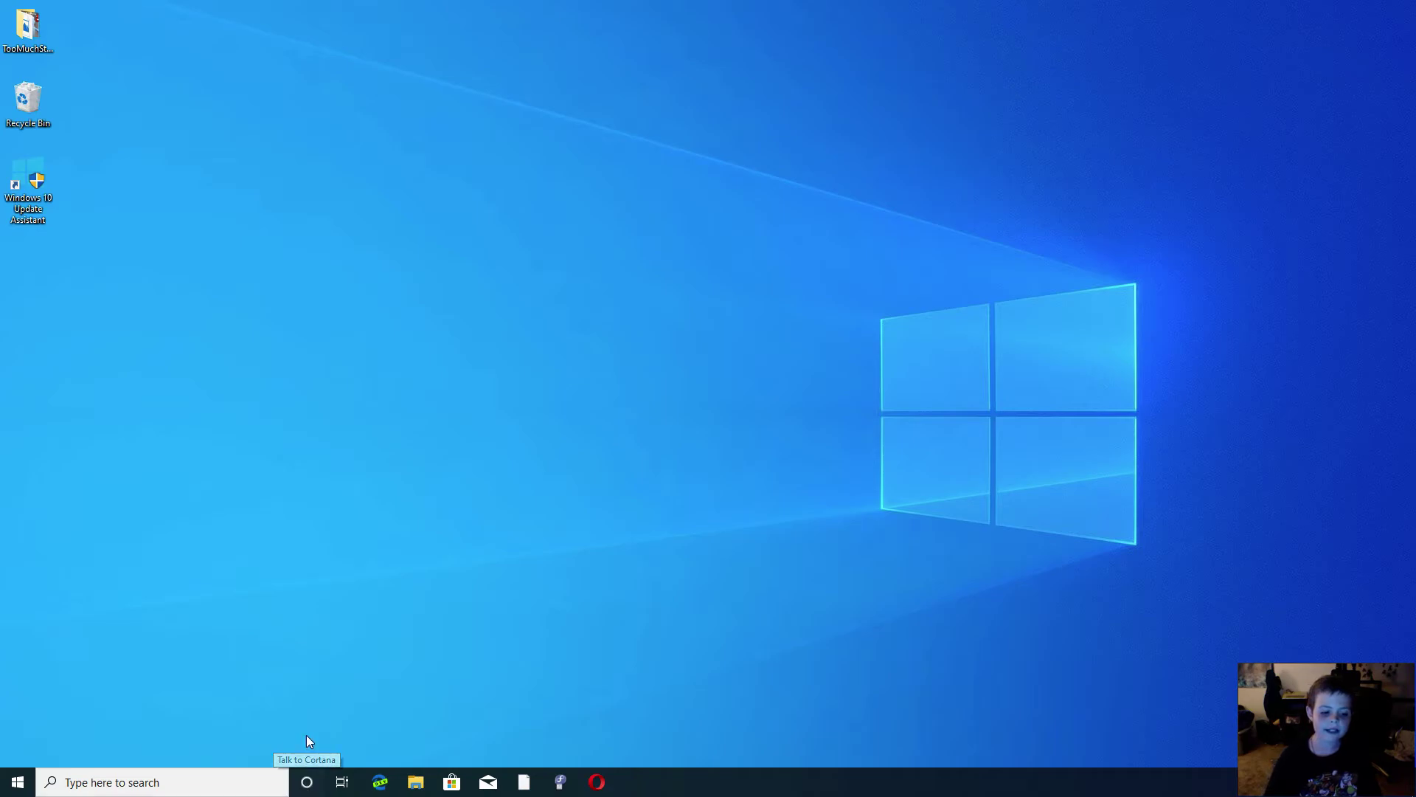
pyautogui.click(184, 787)
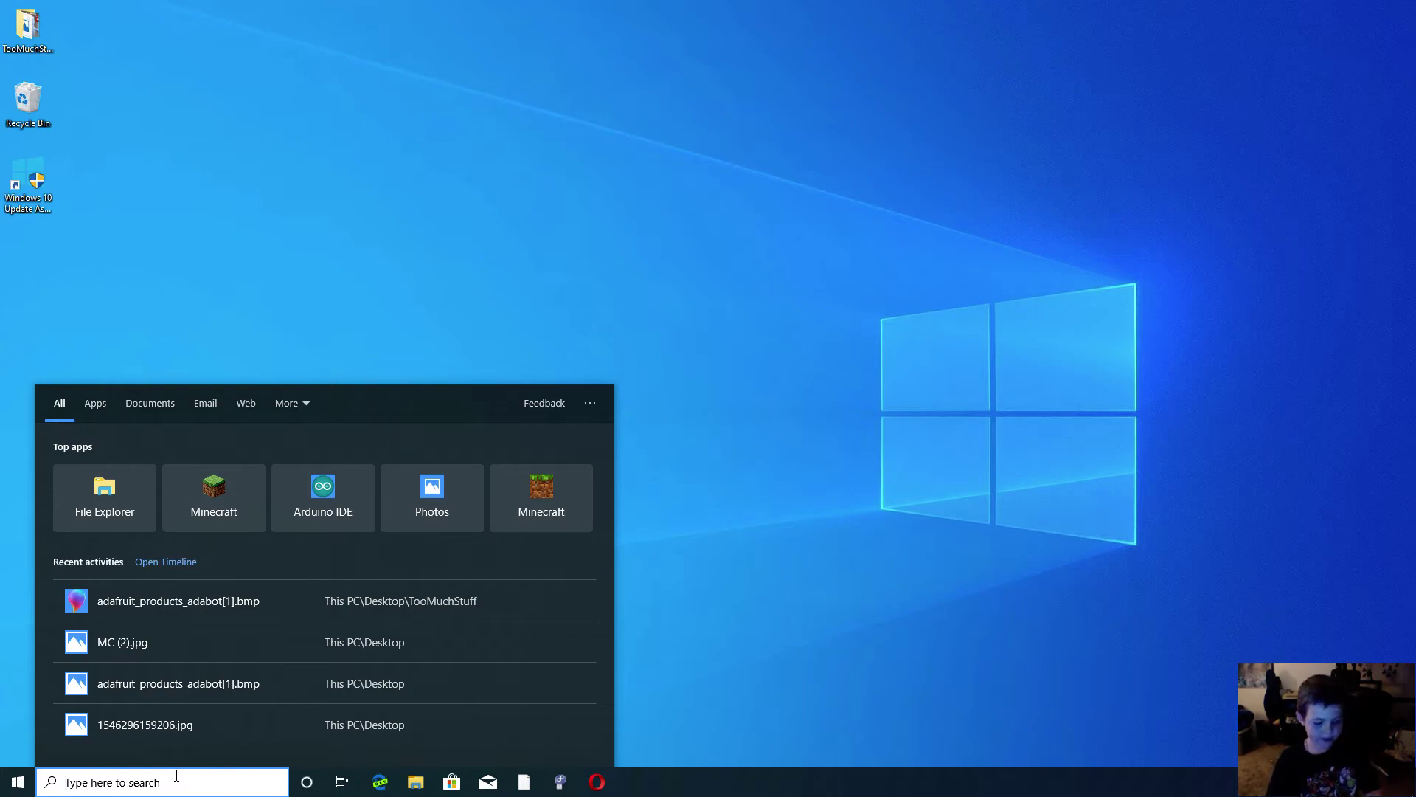
pyautogui.click(17, 782)
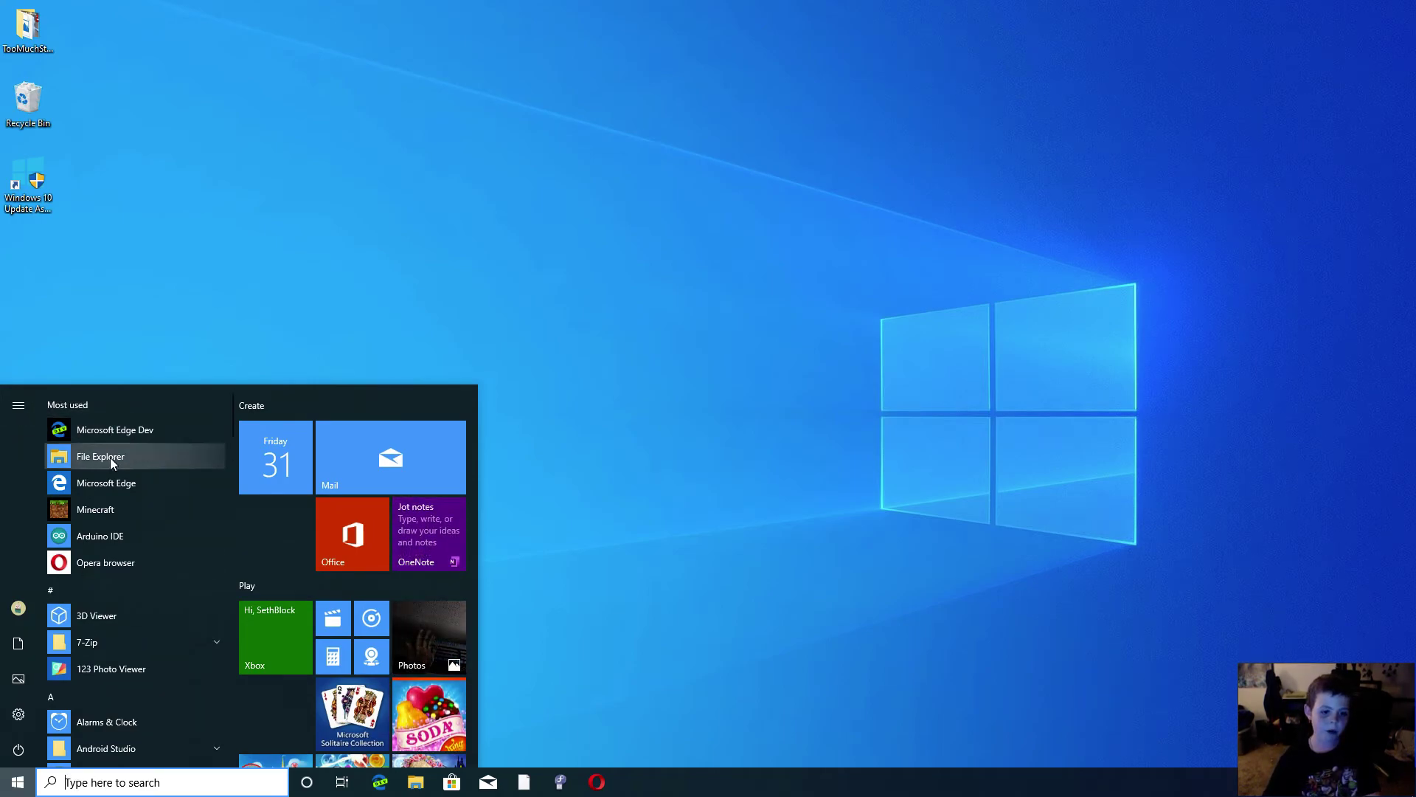
pyautogui.scroll(-15, 133, 679)
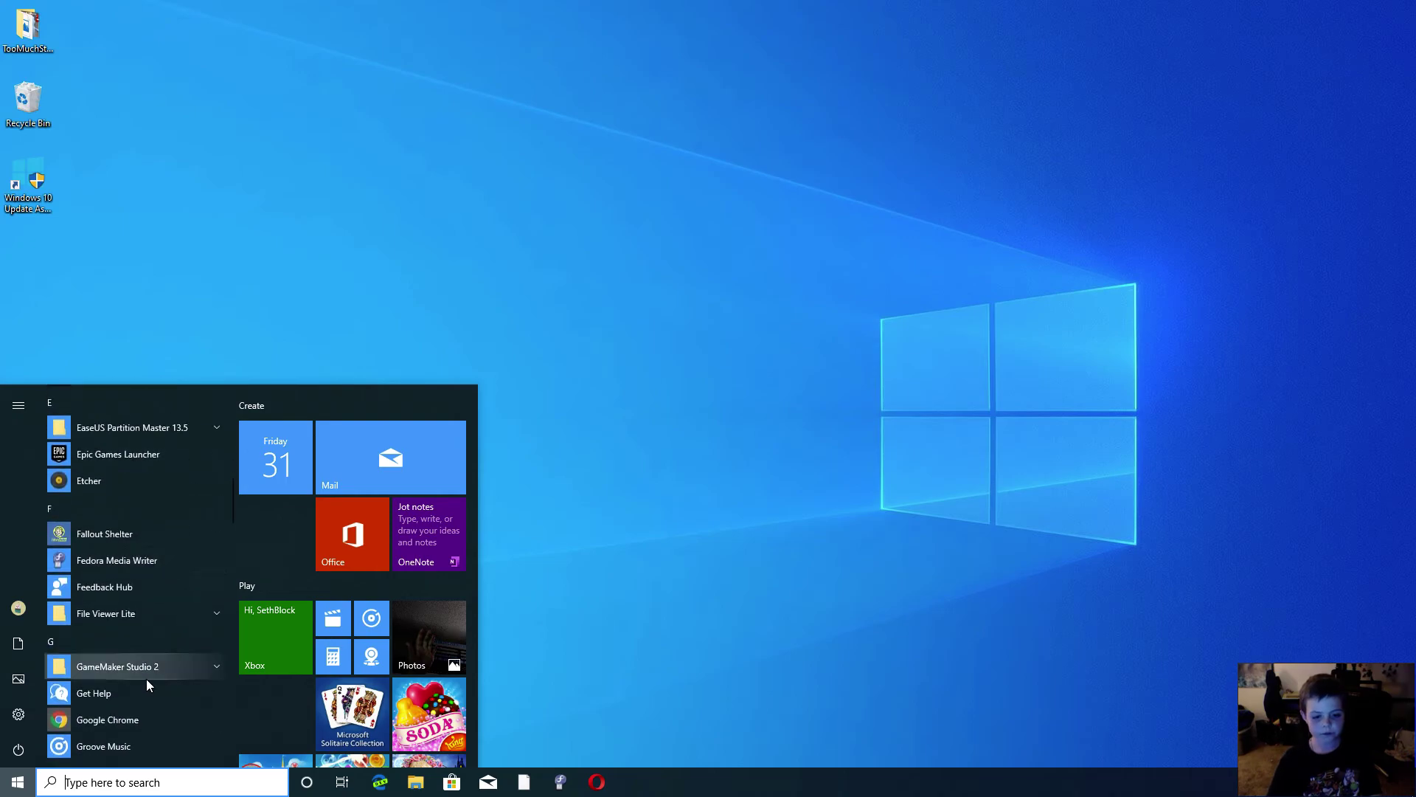
pyautogui.scroll(15, 146, 681)
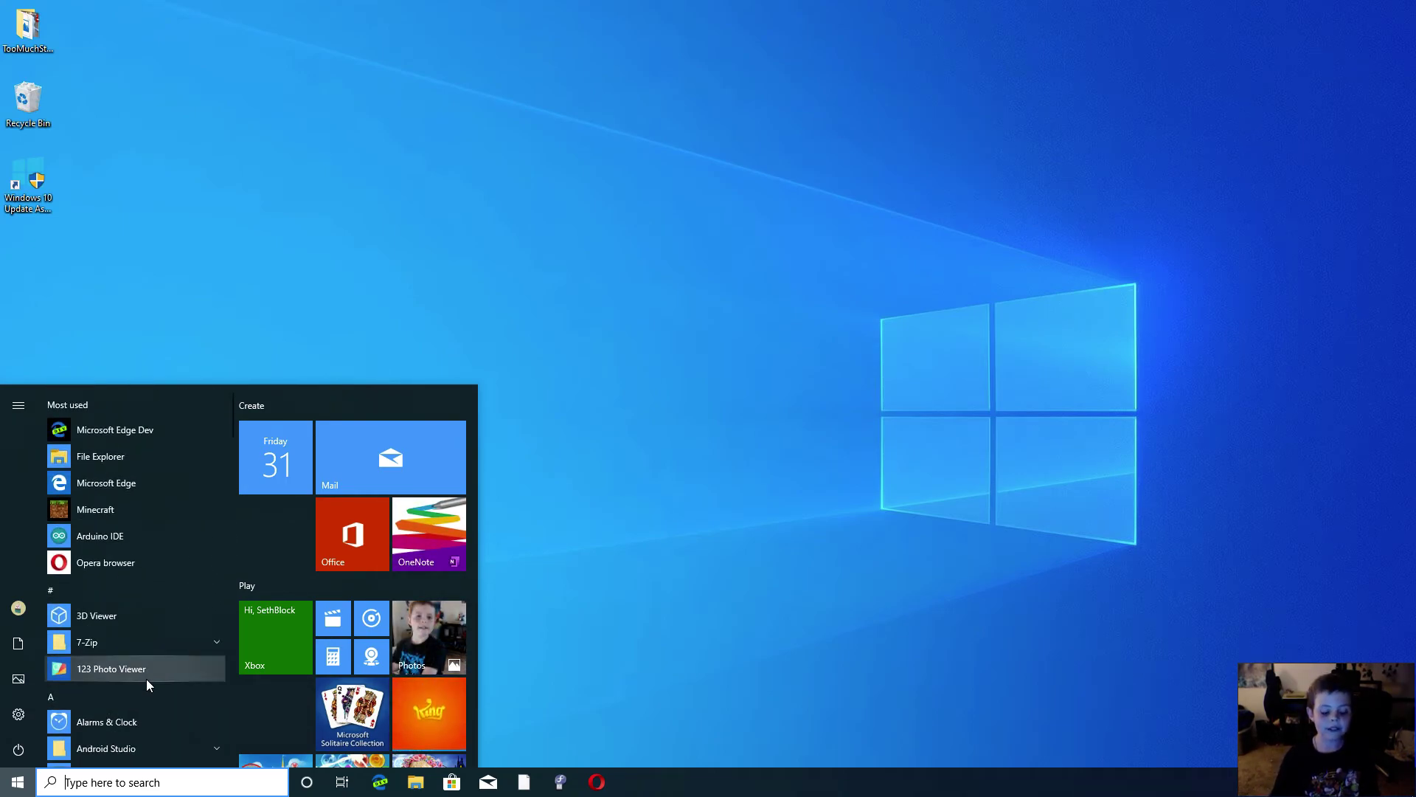
pyautogui.click(131, 223)
# Step: Open the Recycle Bin and browse its 702 items
pyautogui.rightClick(11, 93)
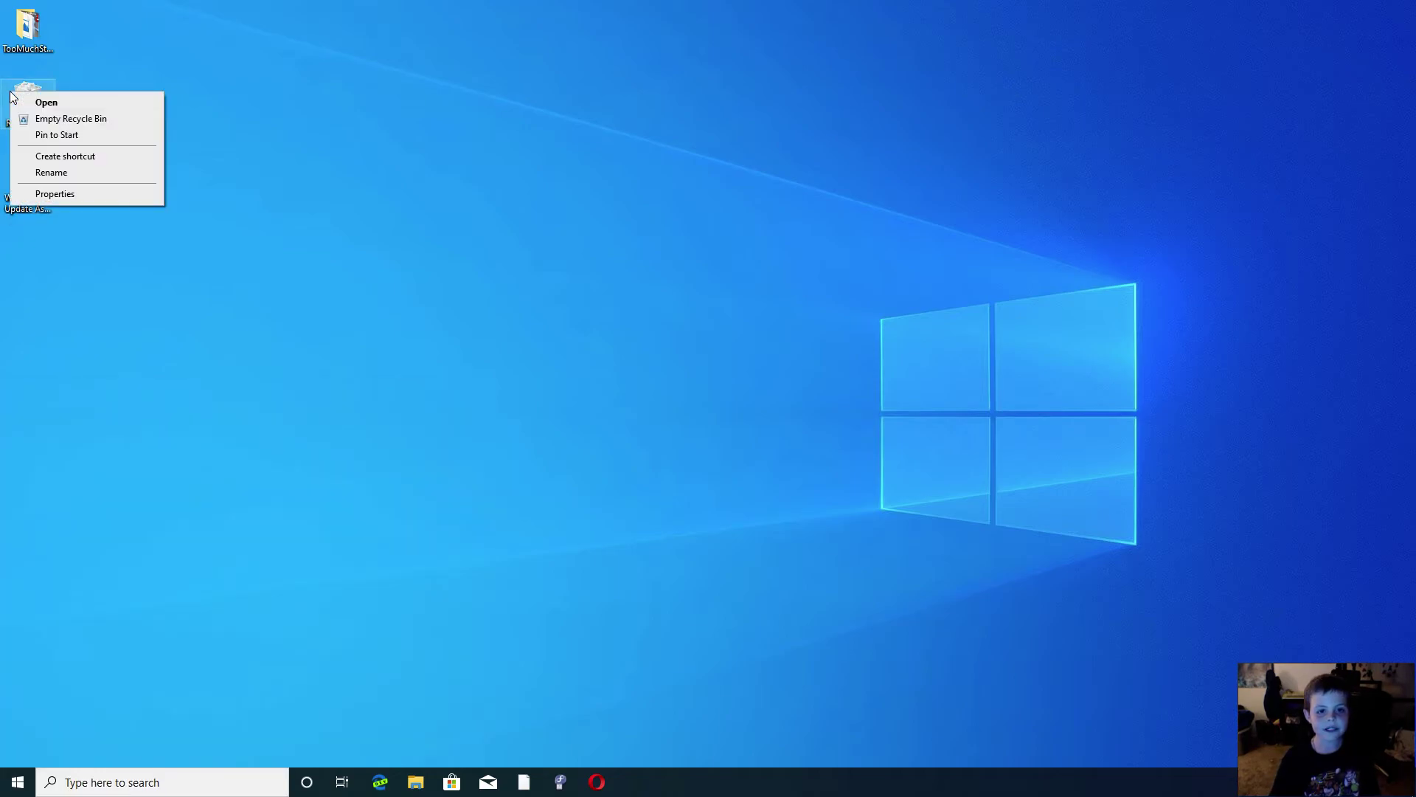
pyautogui.click(61, 105)
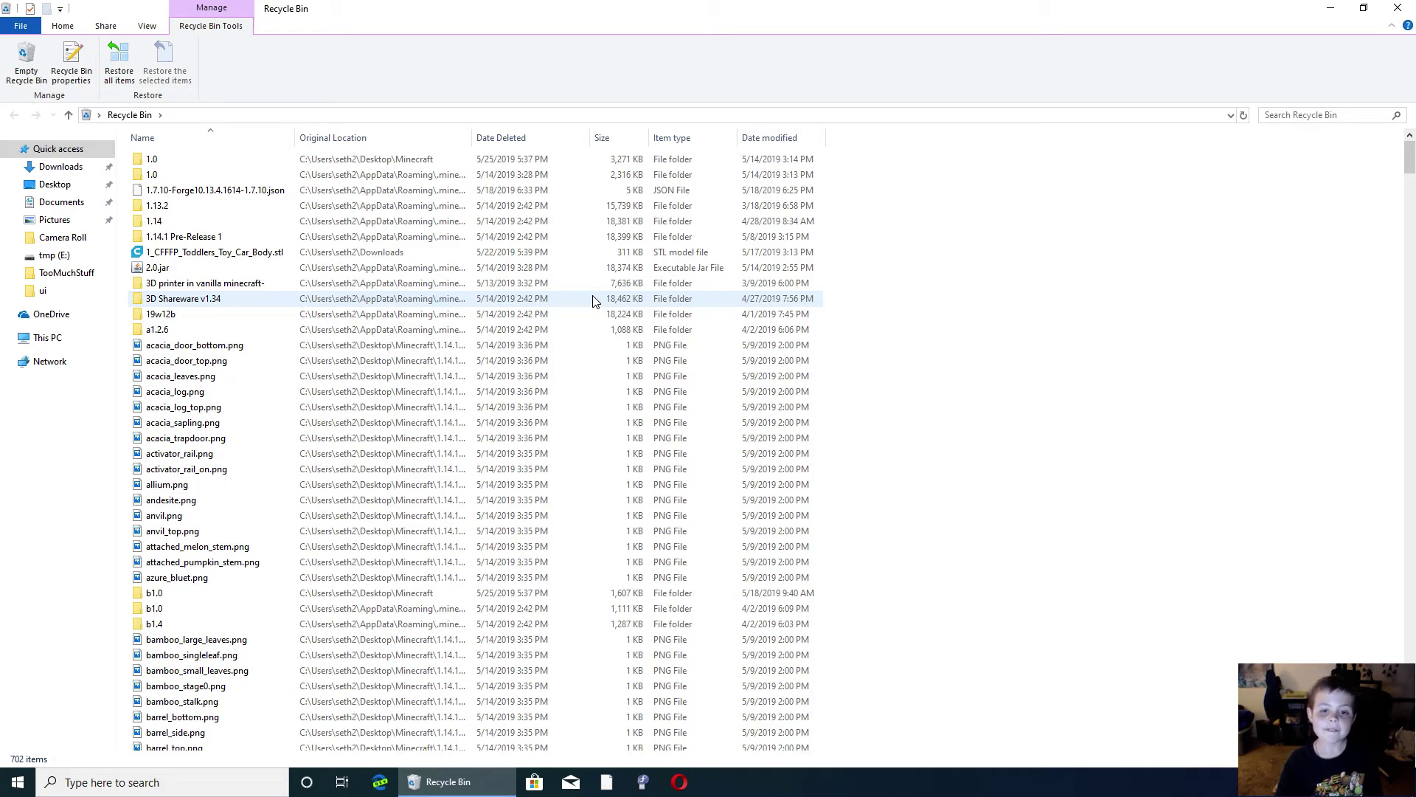
pyautogui.moveTo(1409, 157)
pyautogui.mouseDown()
pyautogui.moveTo(1409, 467)
pyautogui.moveTo(1409, 153)
pyautogui.mouseUp()
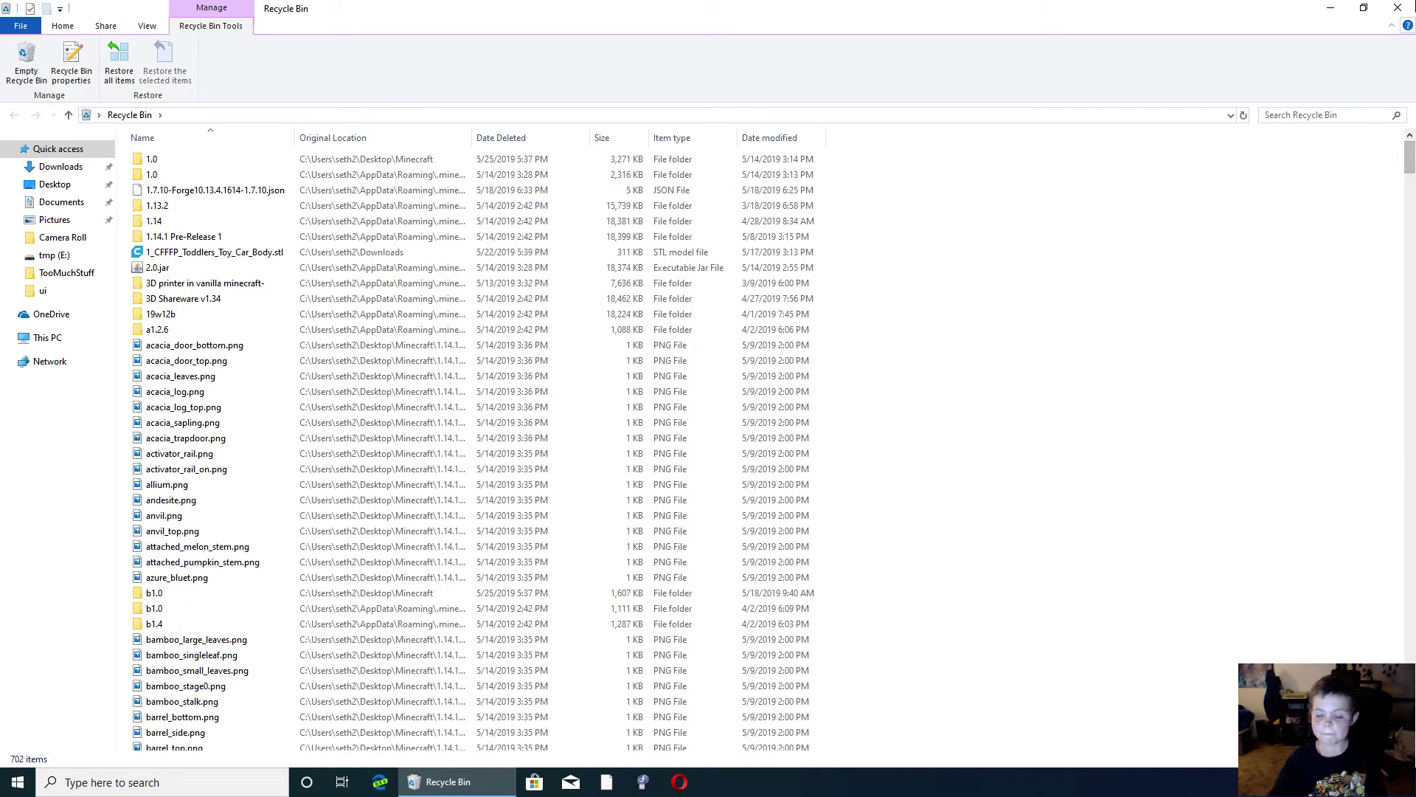
# Step: Close the Recycle Bin and open the TooMuchStuff folder from the desktop
pyautogui.click(1398, 7)
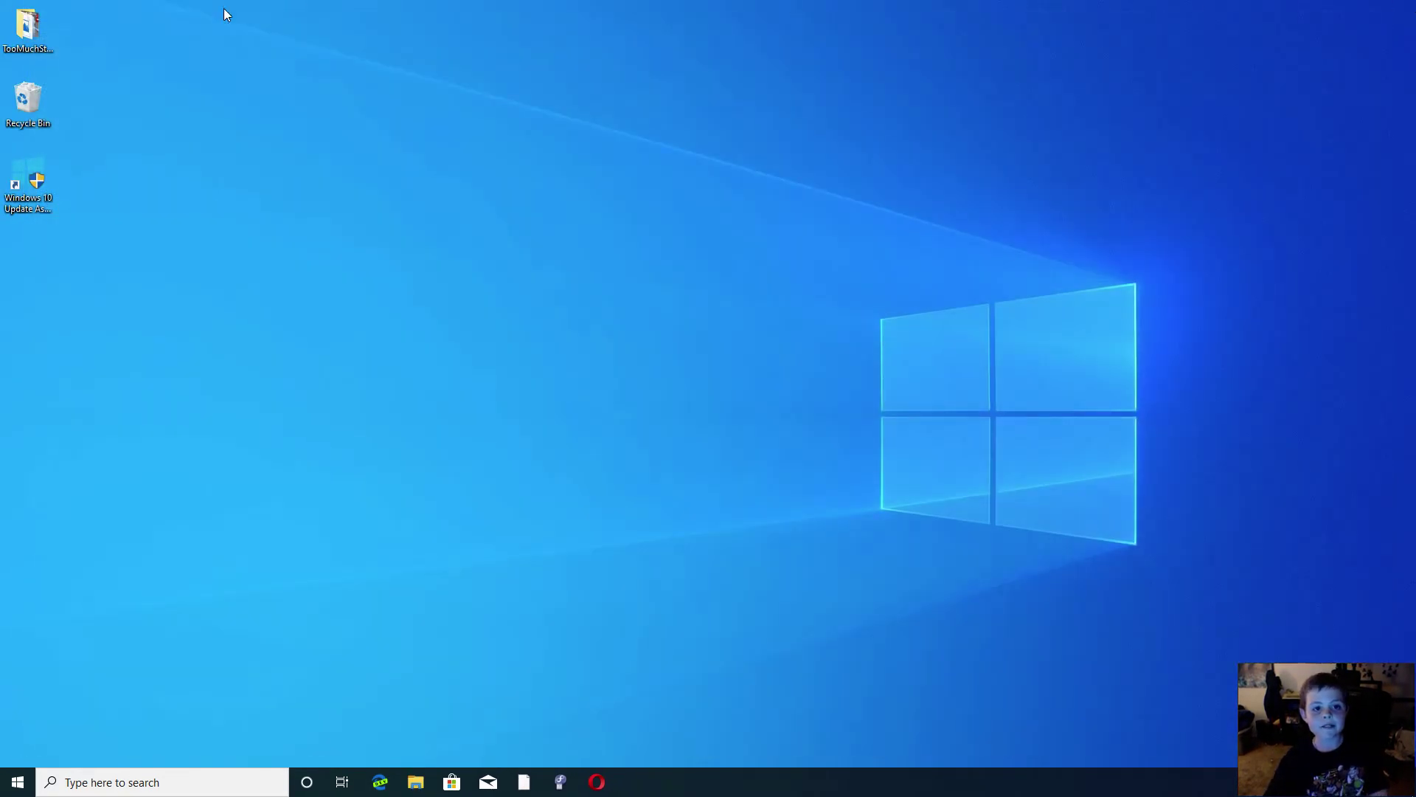
pyautogui.rightClick(37, 31)
pyautogui.click(64, 42)
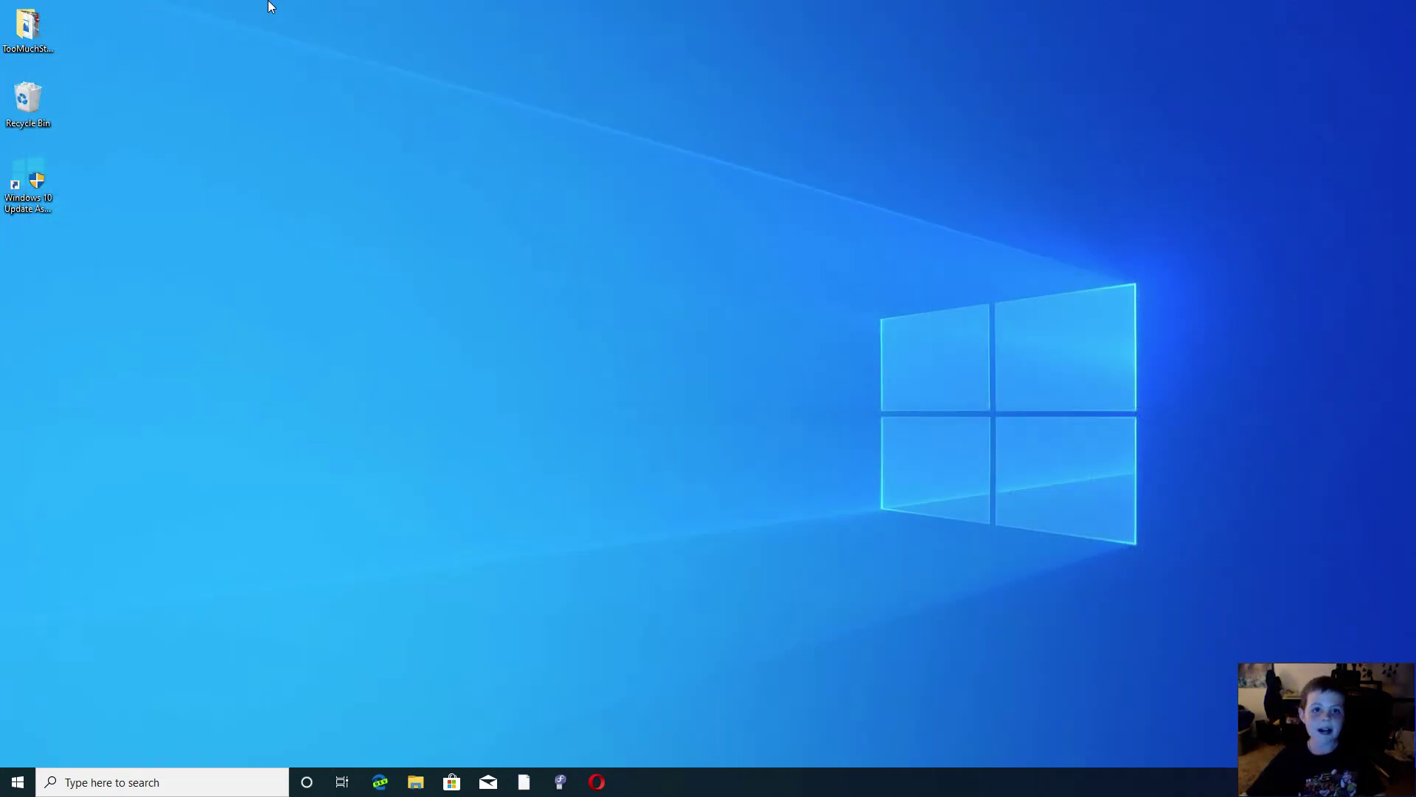
# Step: Select an empty desktop area, view the desktop's right-click options, and open Start
pyautogui.moveTo(268, 1); pyautogui.dragTo(1413, 765)
pyautogui.rightClick(736, 462)
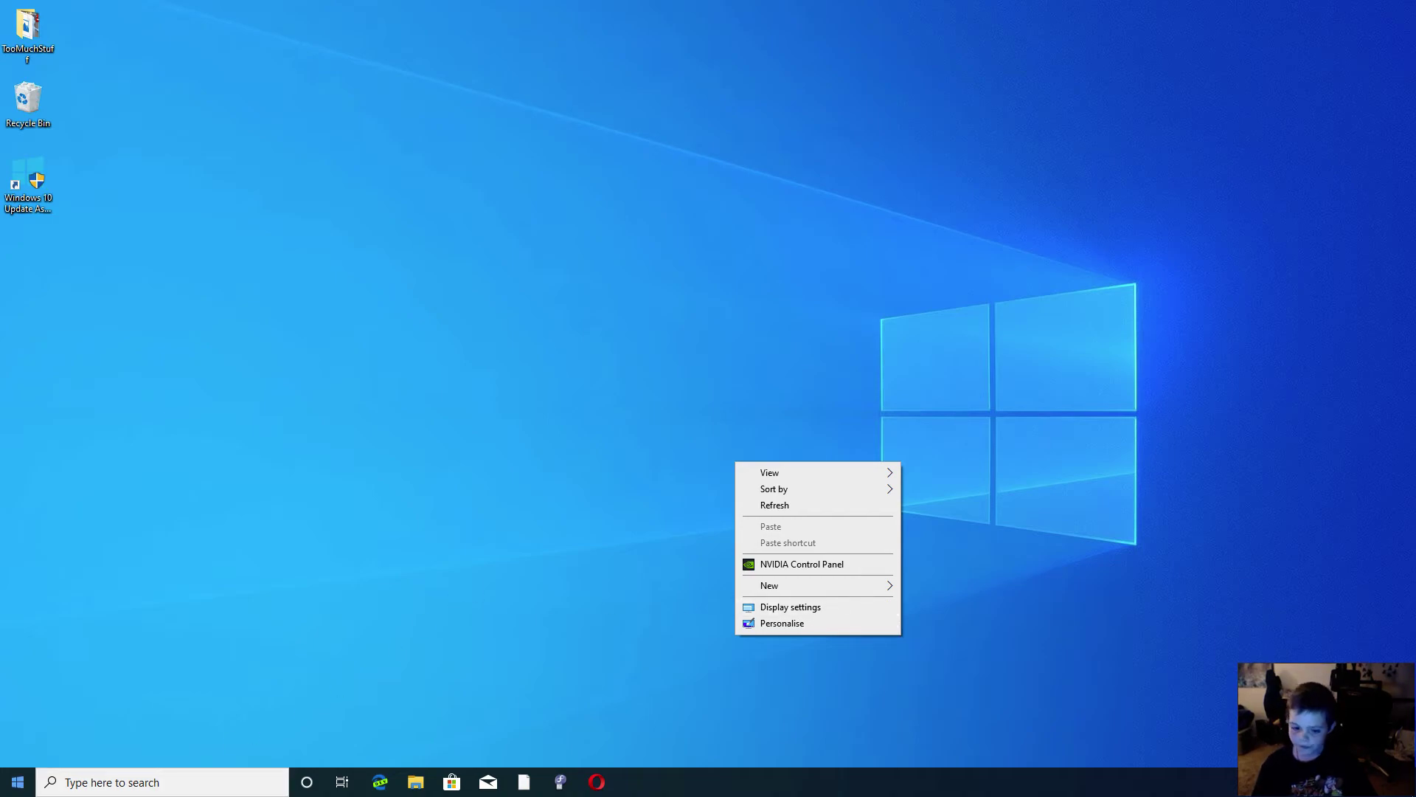
pyautogui.press('super')
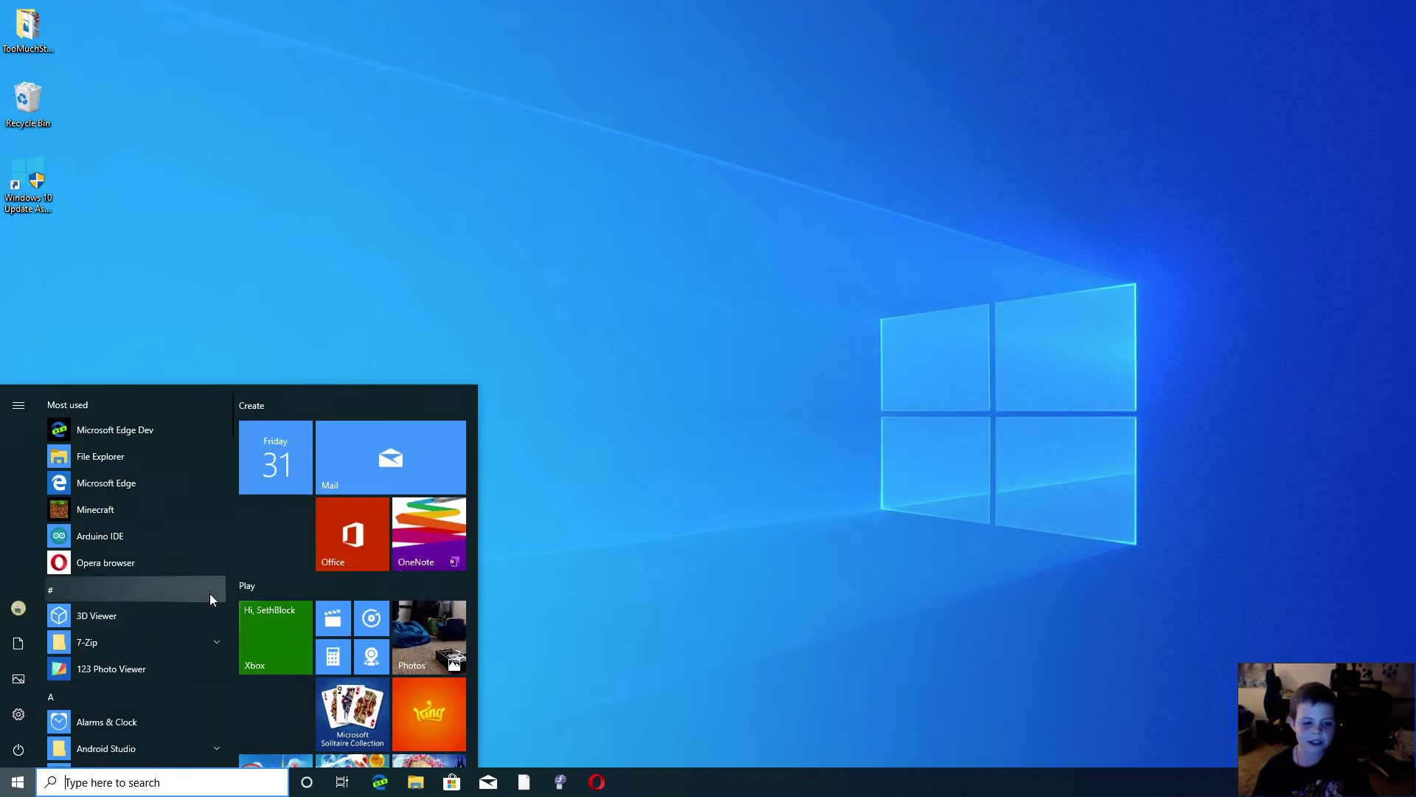
# Step: Scroll through the Start menu's tiles and app list, then close it
pyautogui.scroll(-1, 208, 595)
pyautogui.scroll(1, 208, 595)
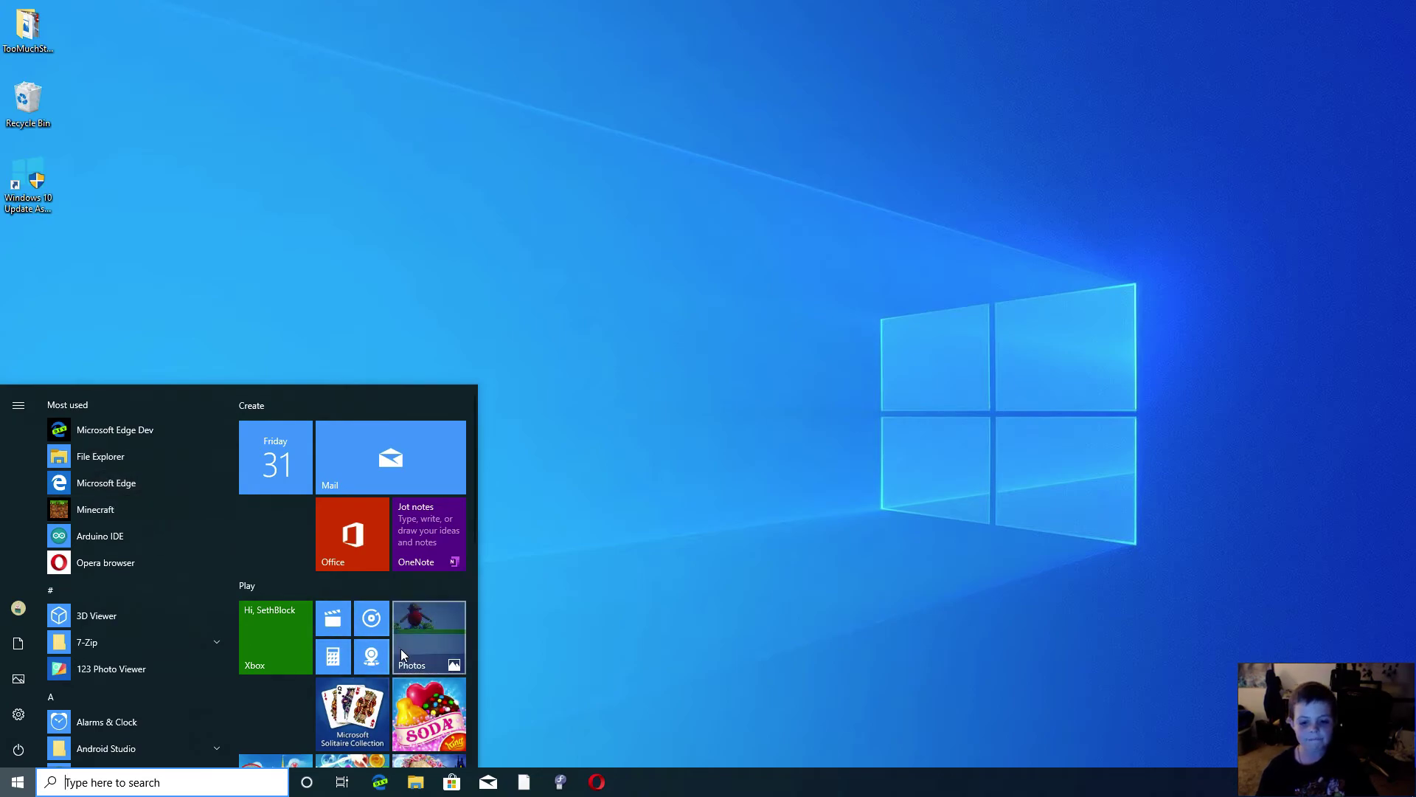
pyautogui.scroll(-3, 429, 647)
pyautogui.scroll(3, 433, 651)
pyautogui.scroll(-3, 432, 651)
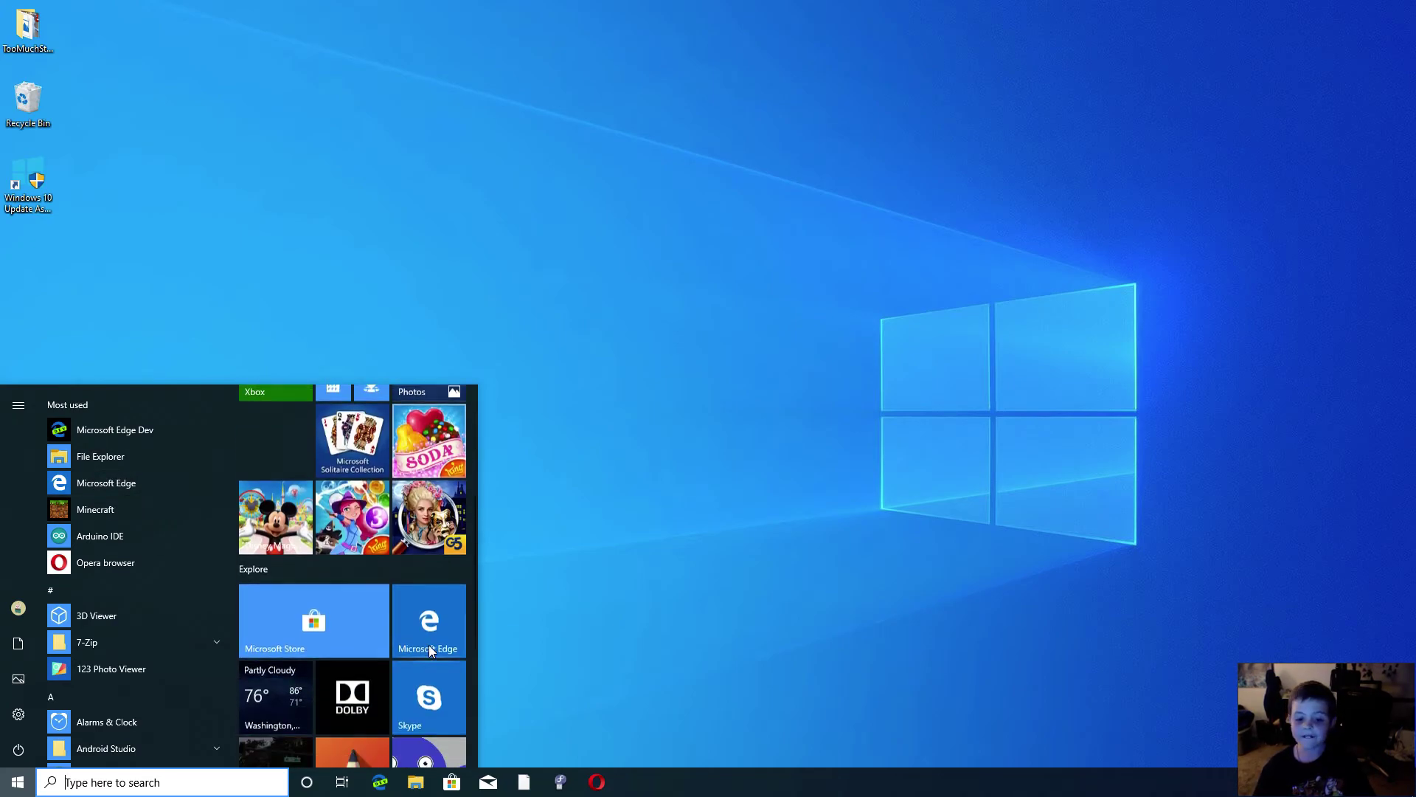
pyautogui.scroll(3, 433, 650)
pyautogui.scroll(-3, 428, 645)
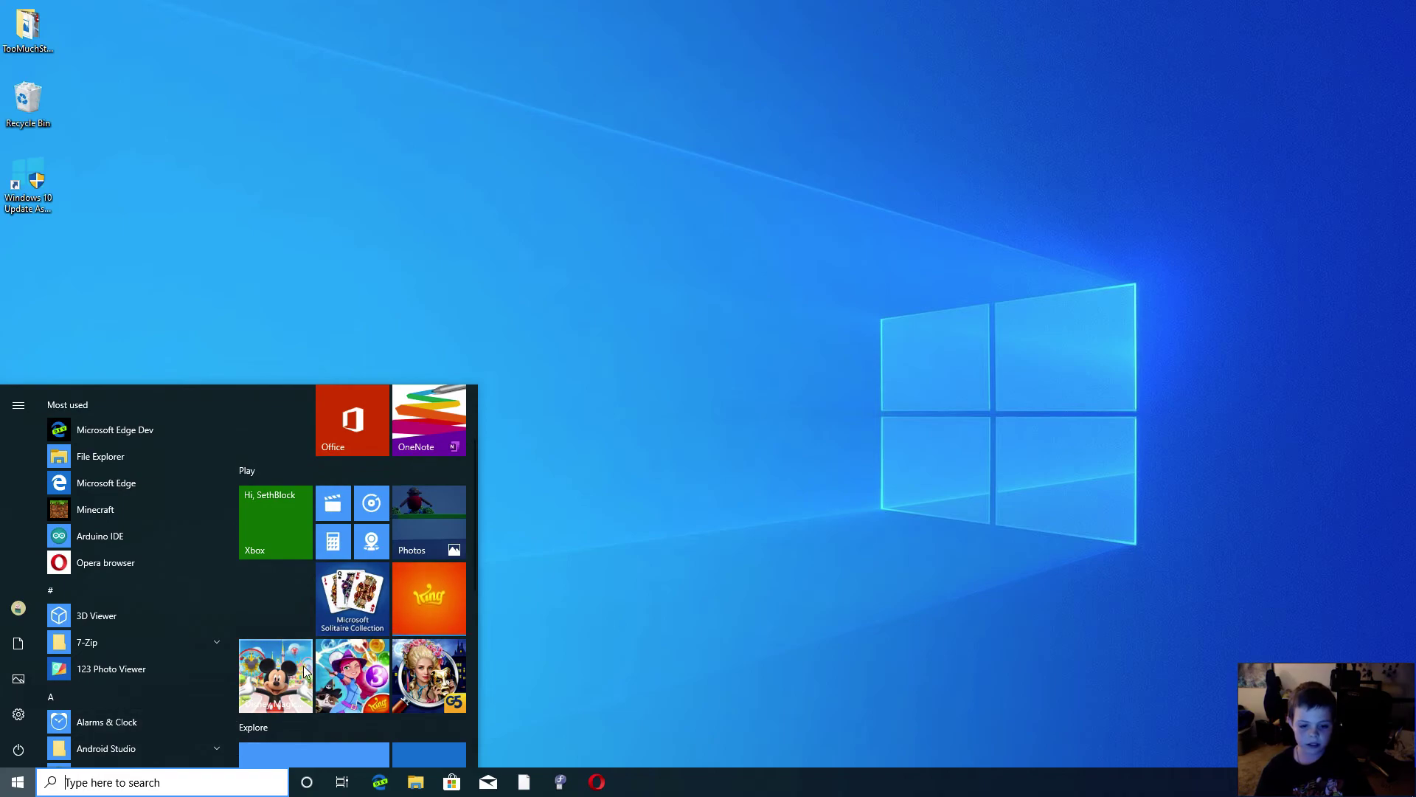
pyautogui.scroll(-5, 340, 679)
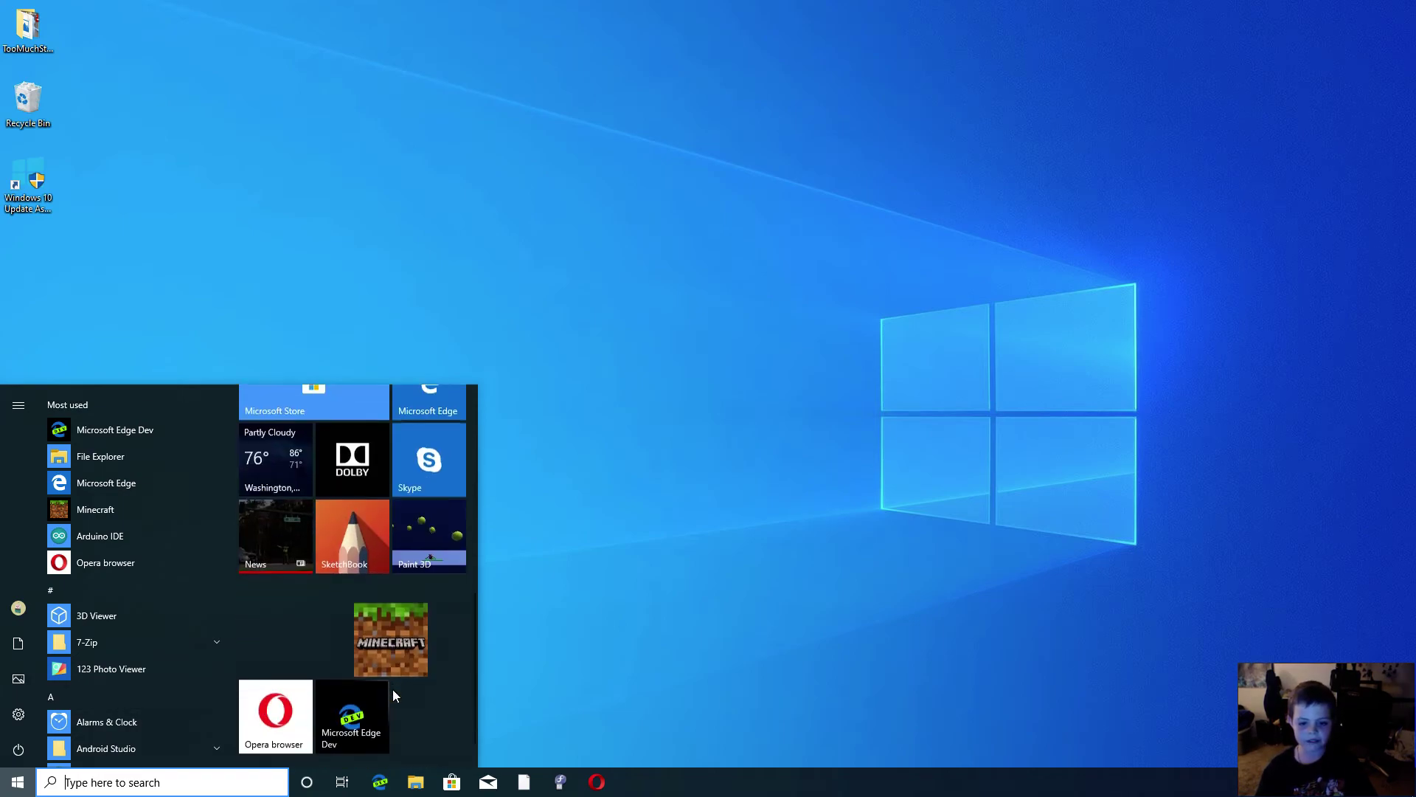
pyautogui.scroll(-1, 393, 690)
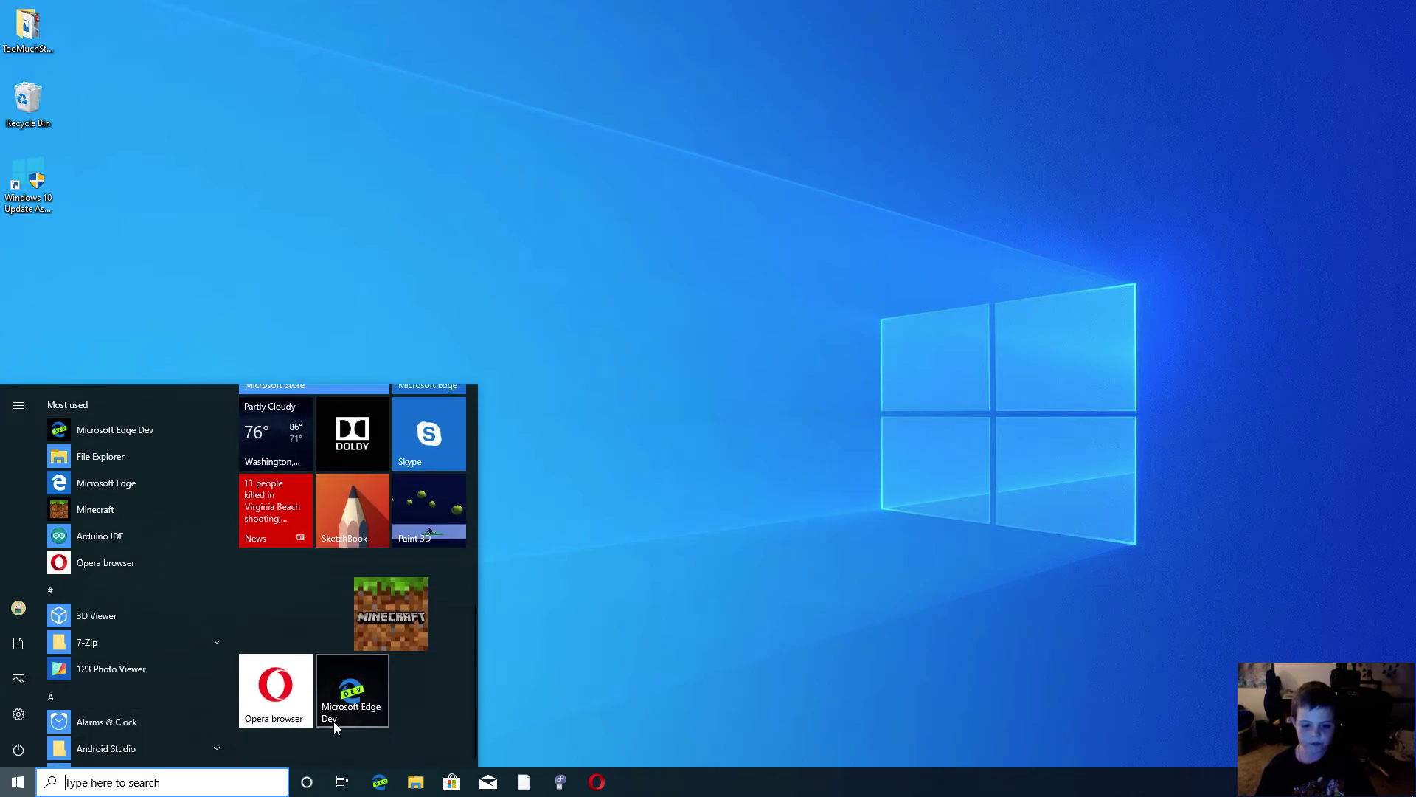
pyautogui.scroll(-2, 154, 627)
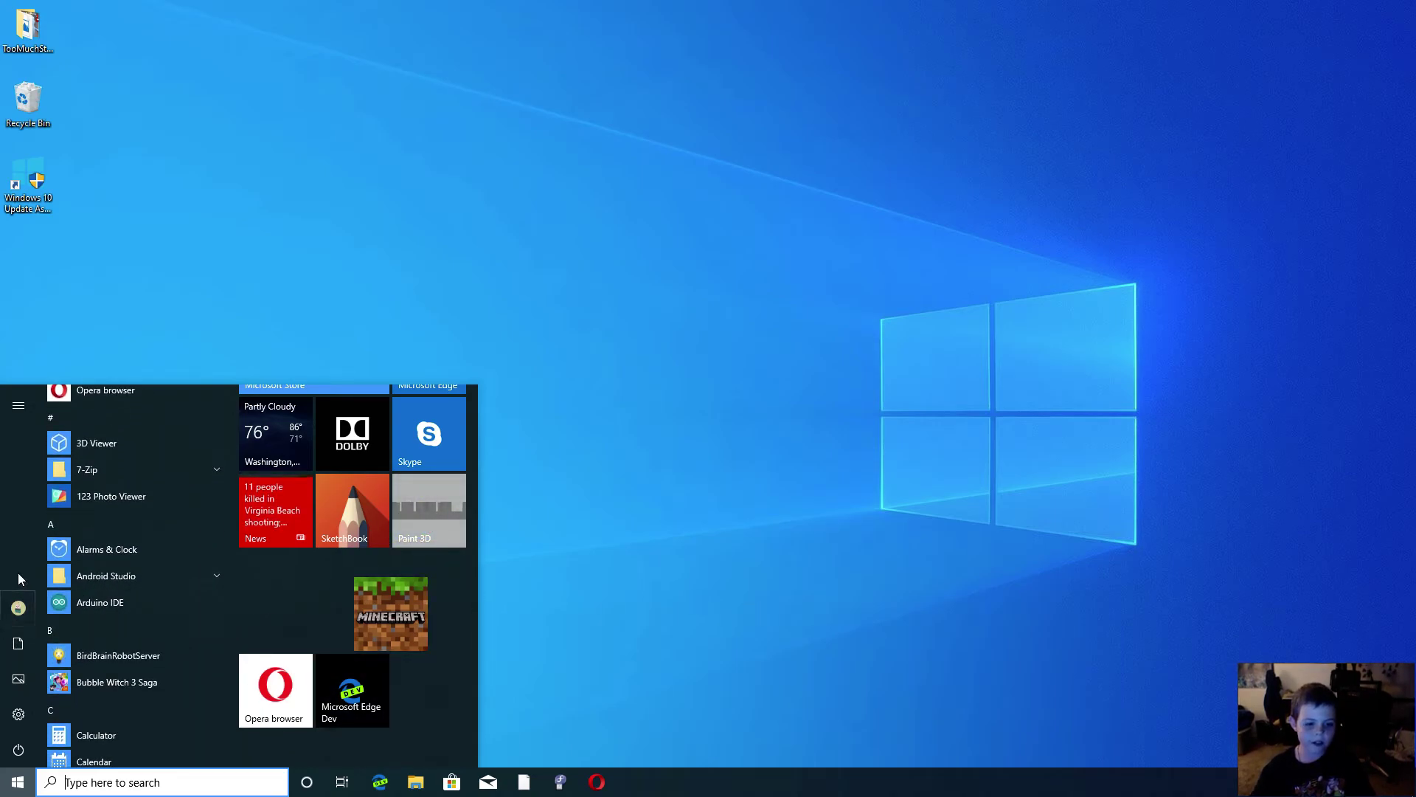
pyautogui.click(905, 539)
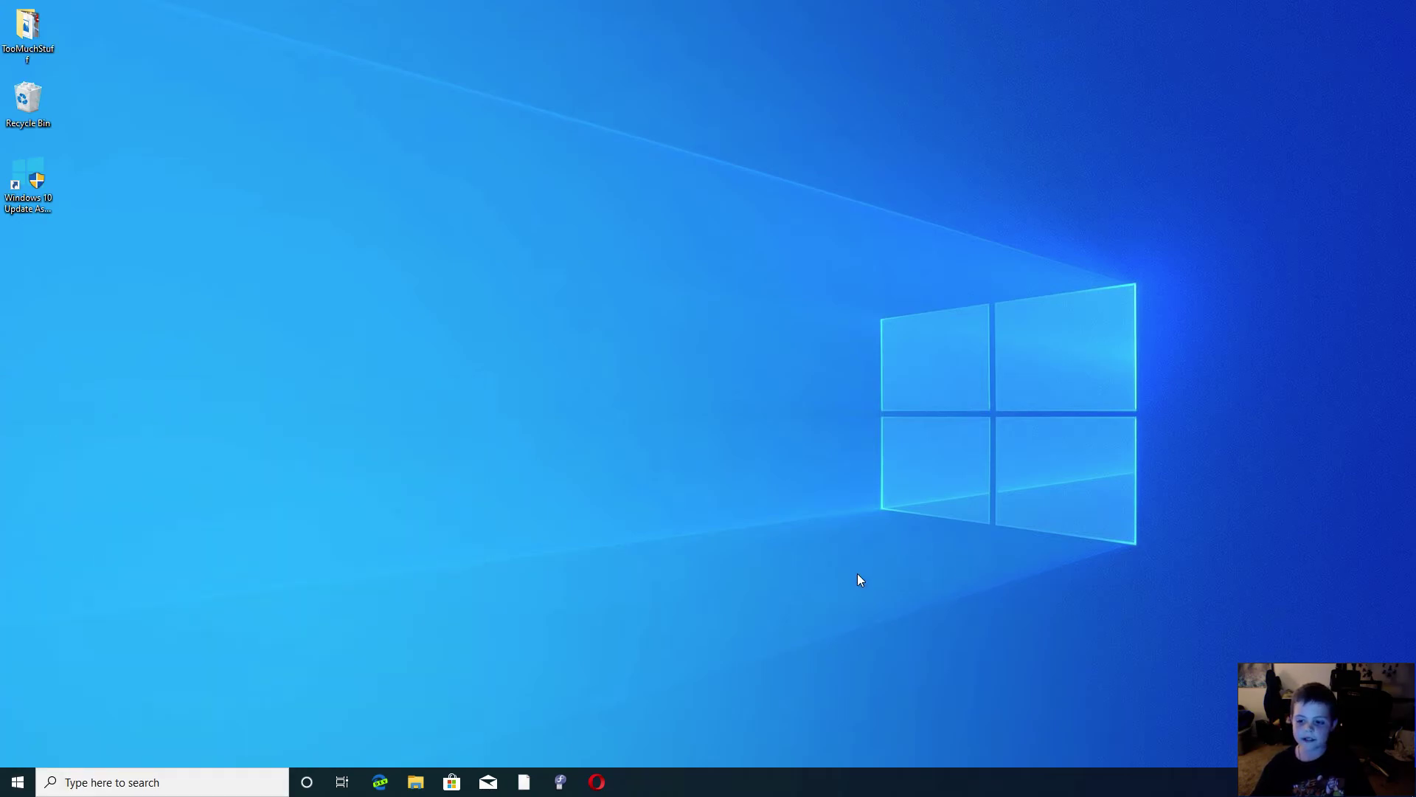
# Step: Select the Windows 10 Update Assistant desktop shortcut, then start a search on the computer
pyautogui.moveTo(806, 547); pyautogui.dragTo(883, 538)
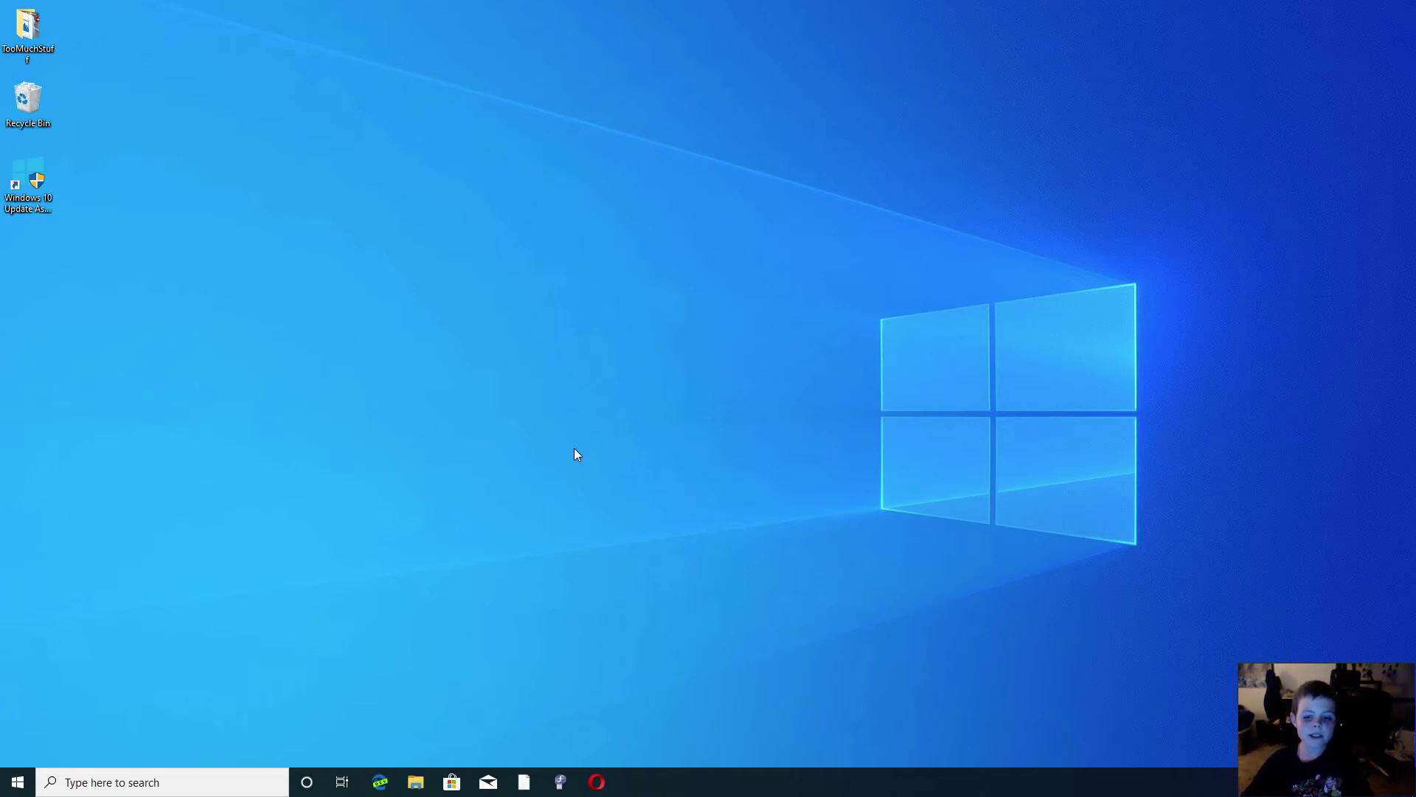
pyautogui.moveTo(485, 459); pyautogui.dragTo(551, 419)
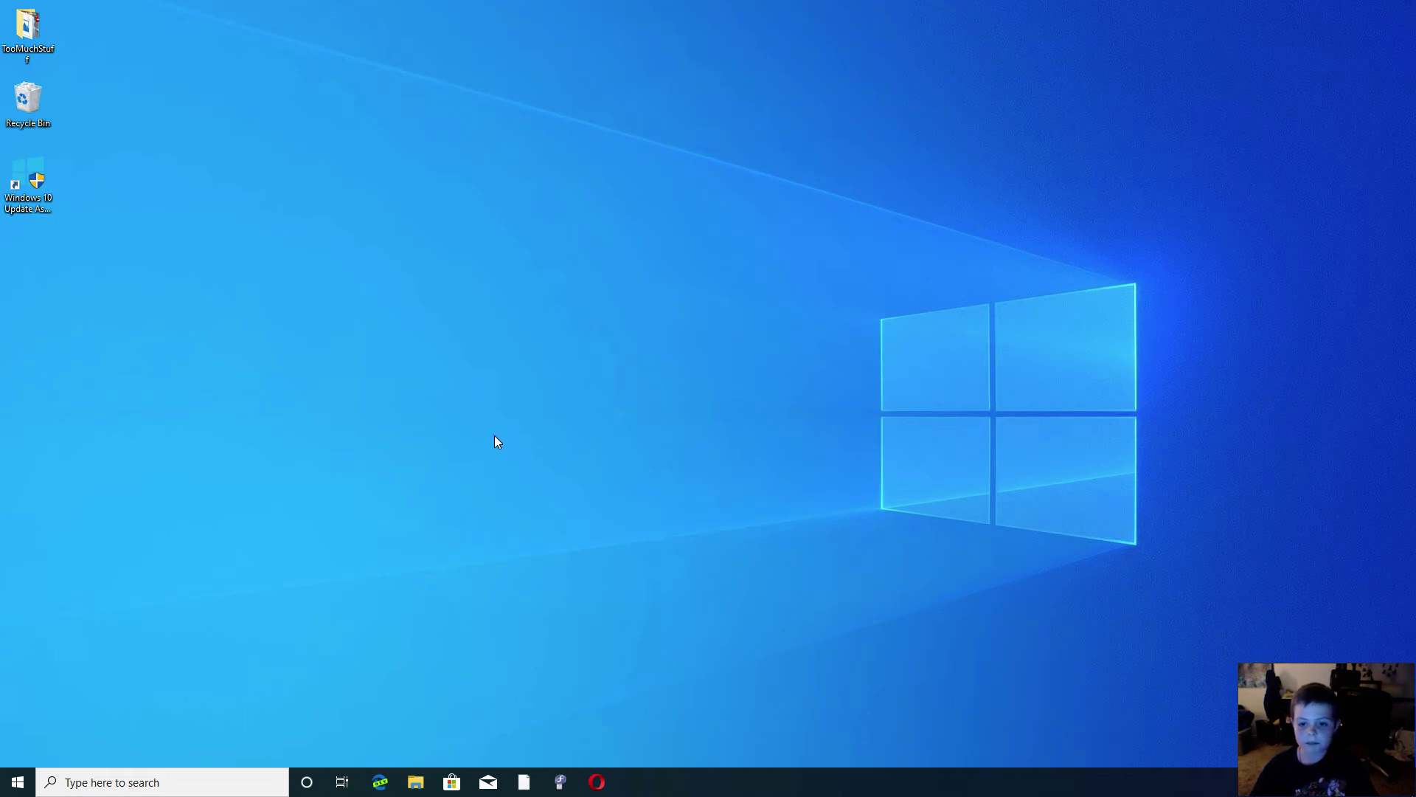
pyautogui.click(33, 188)
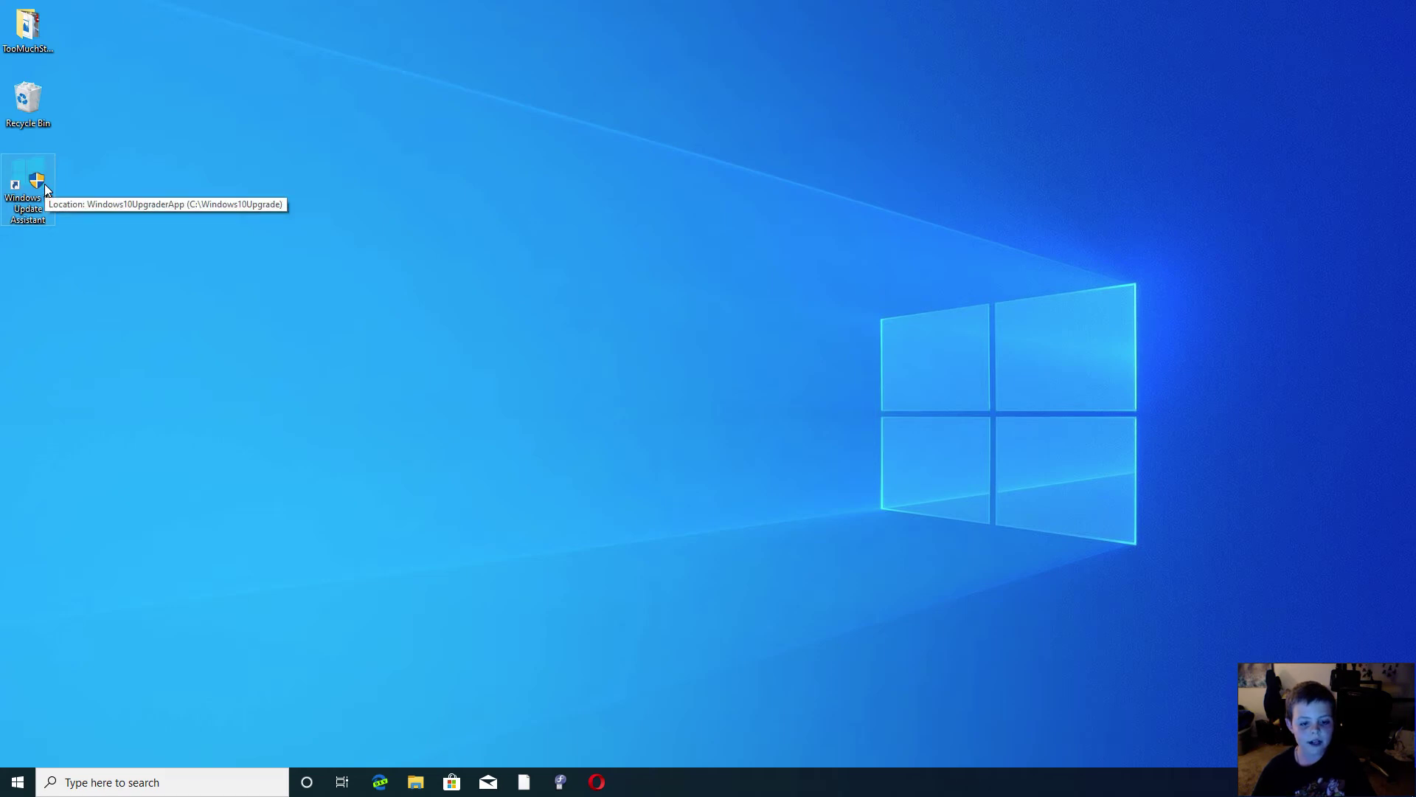
pyautogui.click(118, 780)
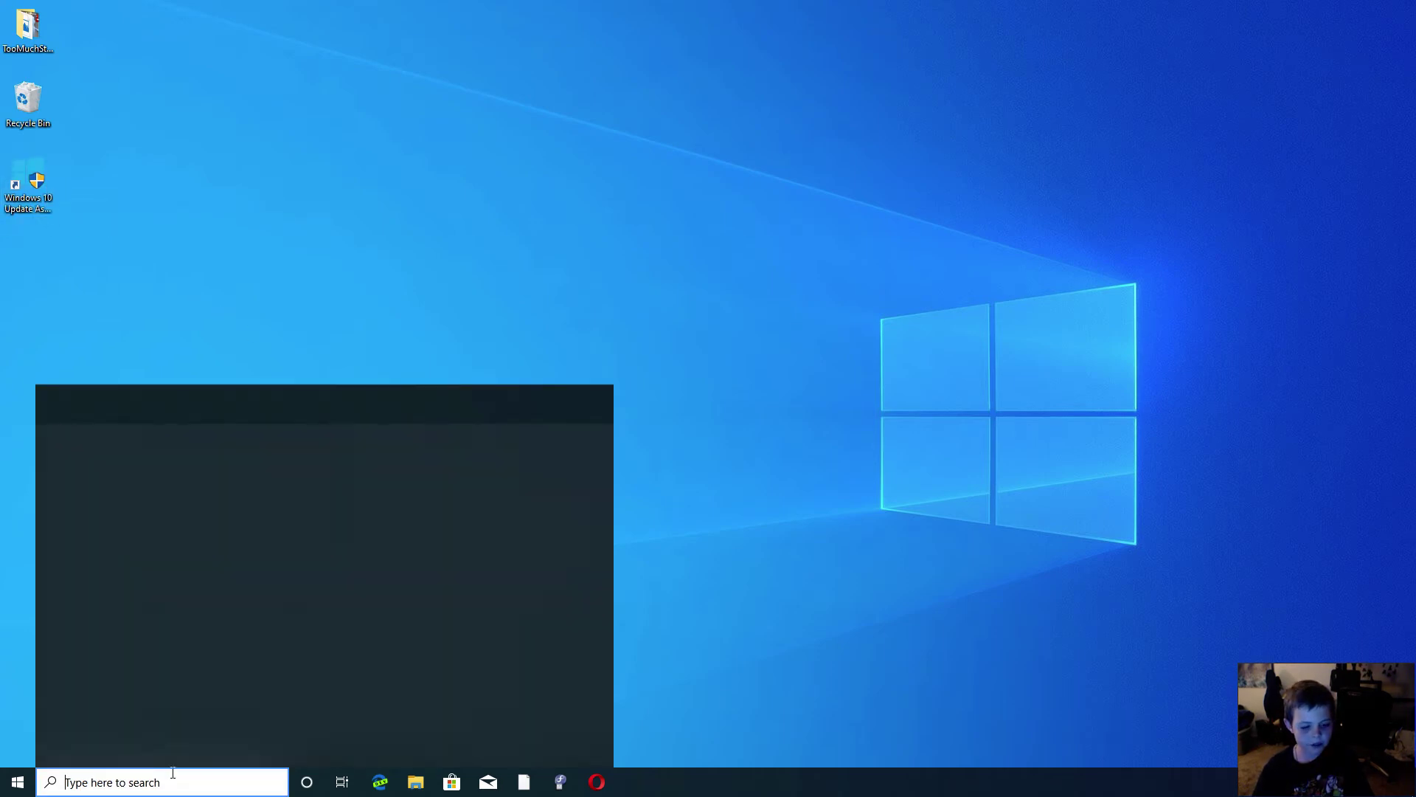
# Step: Search for 'windows 10 update Assistant' and open its Bing web results in Edge
pyautogui.write('wi')
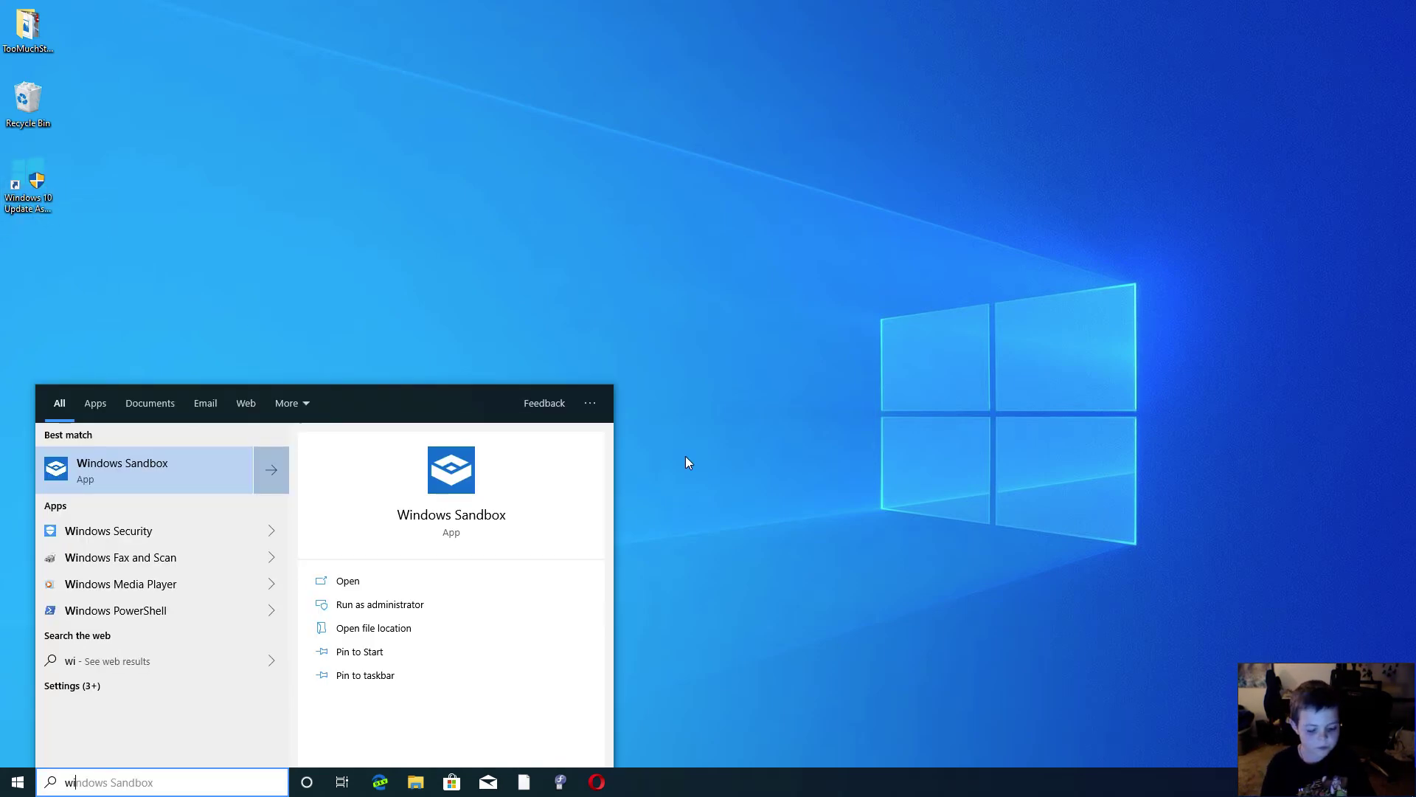
pyautogui.write('ndow')
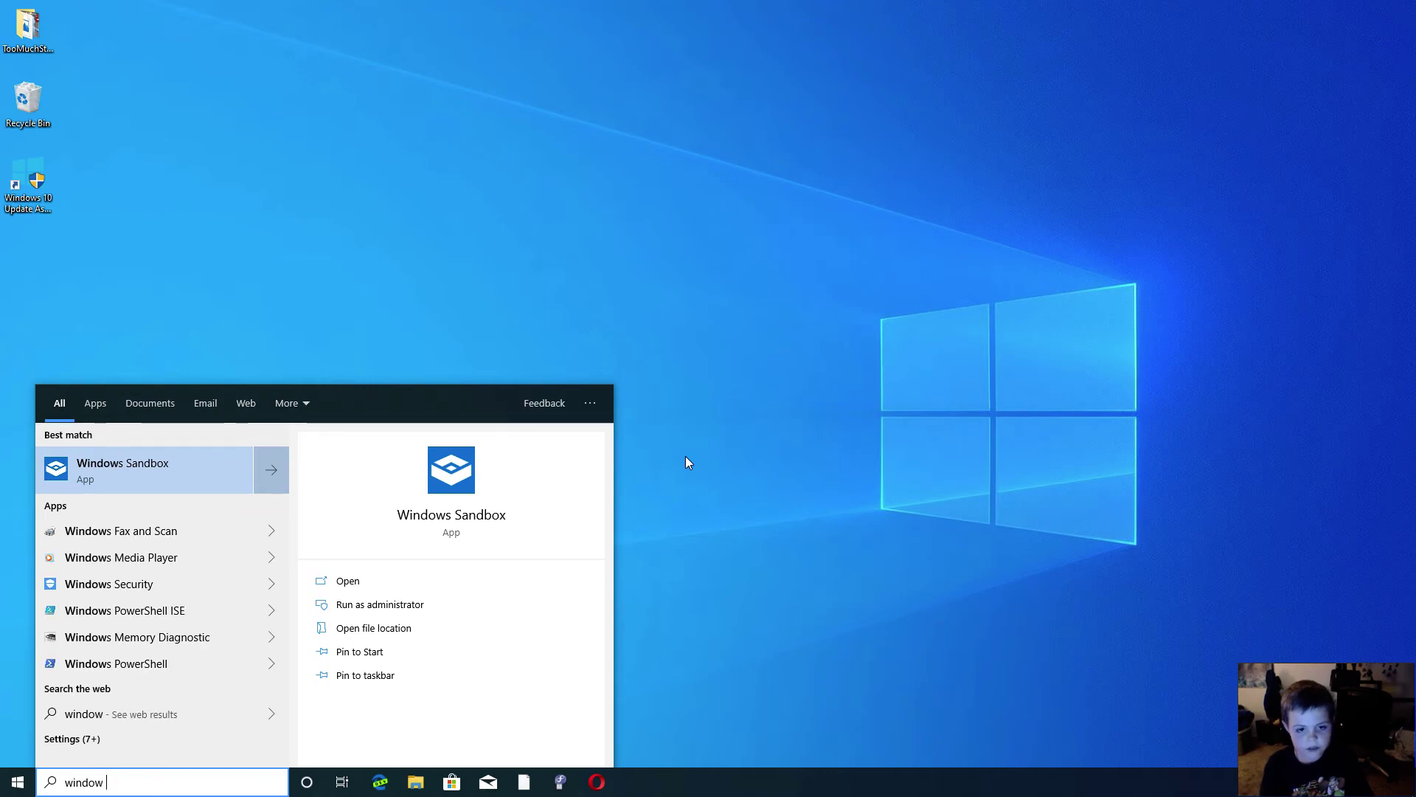
pyautogui.press('BackSpace')
pyautogui.write('s 10')
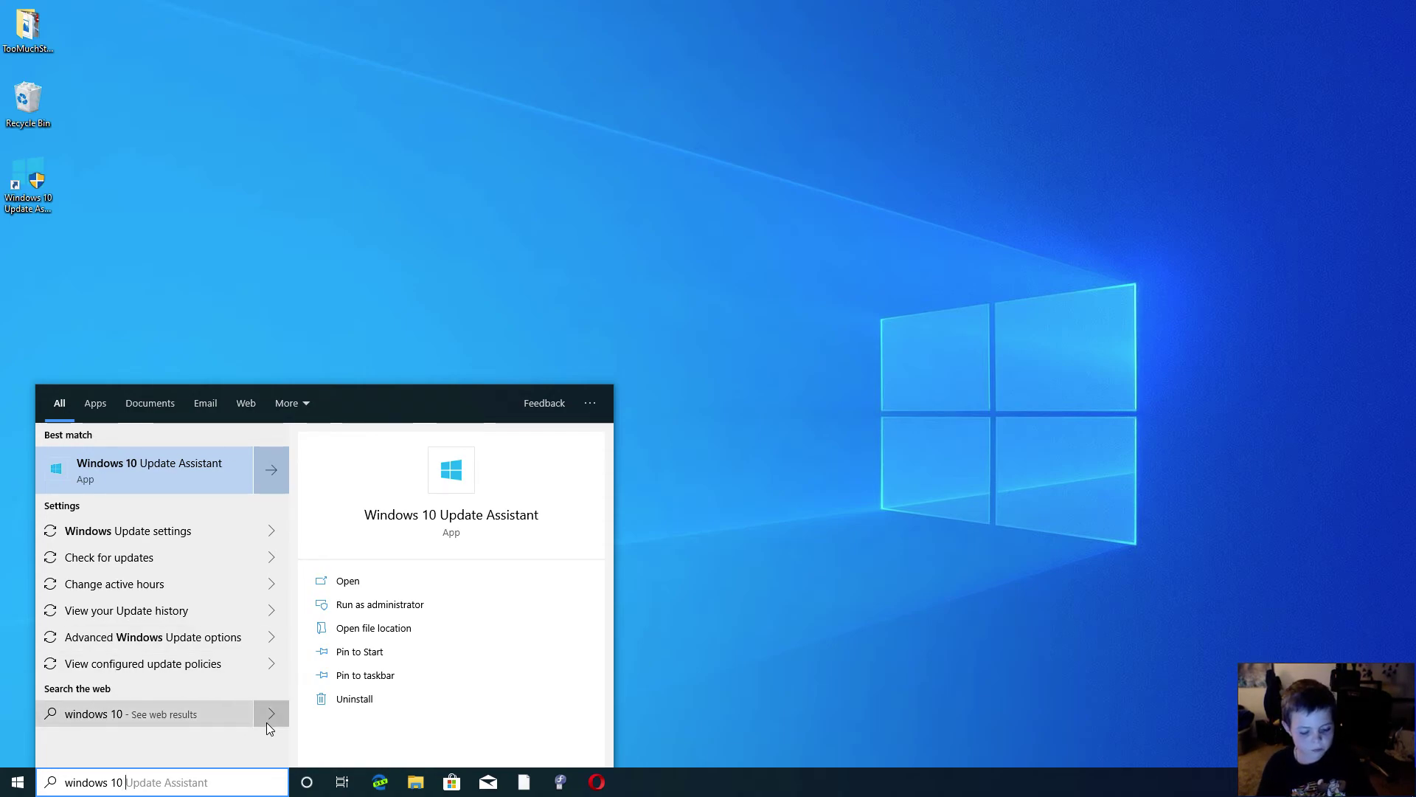
pyautogui.write(' up')
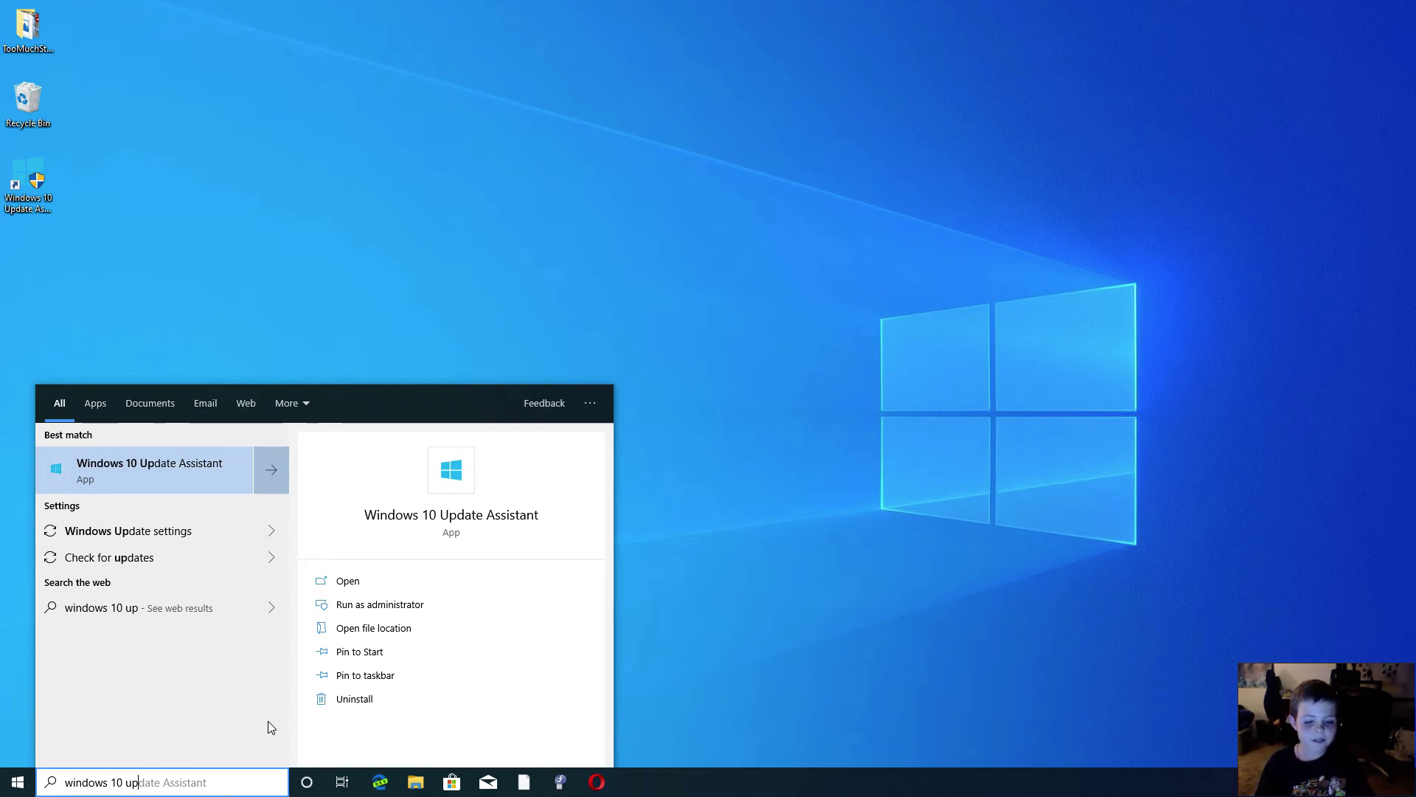
pyautogui.click(231, 782)
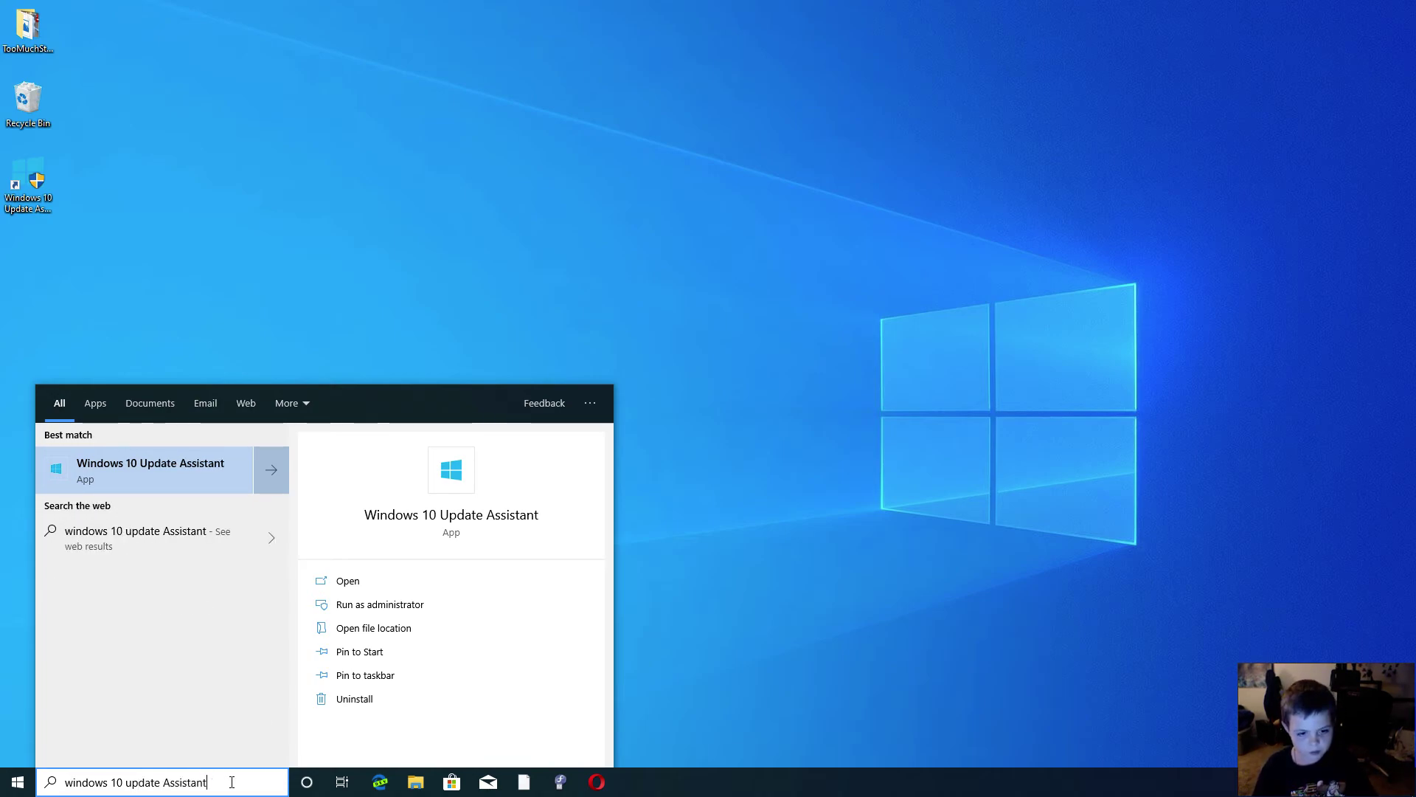
pyautogui.click(175, 546)
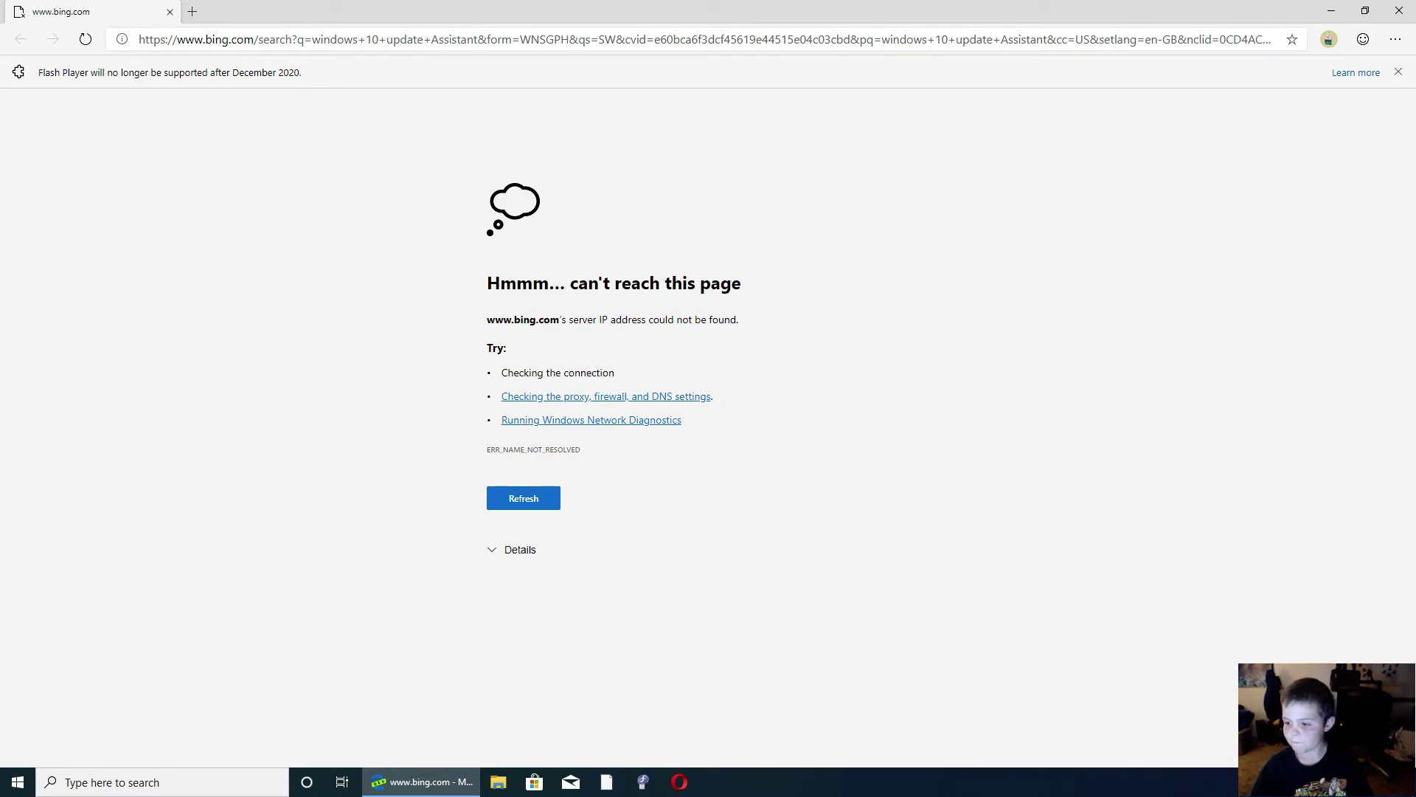
# Step: Disconnect and reconnect the Wi-Fi network, then reload the failed Bing results page
pyautogui.click(1320, 782)
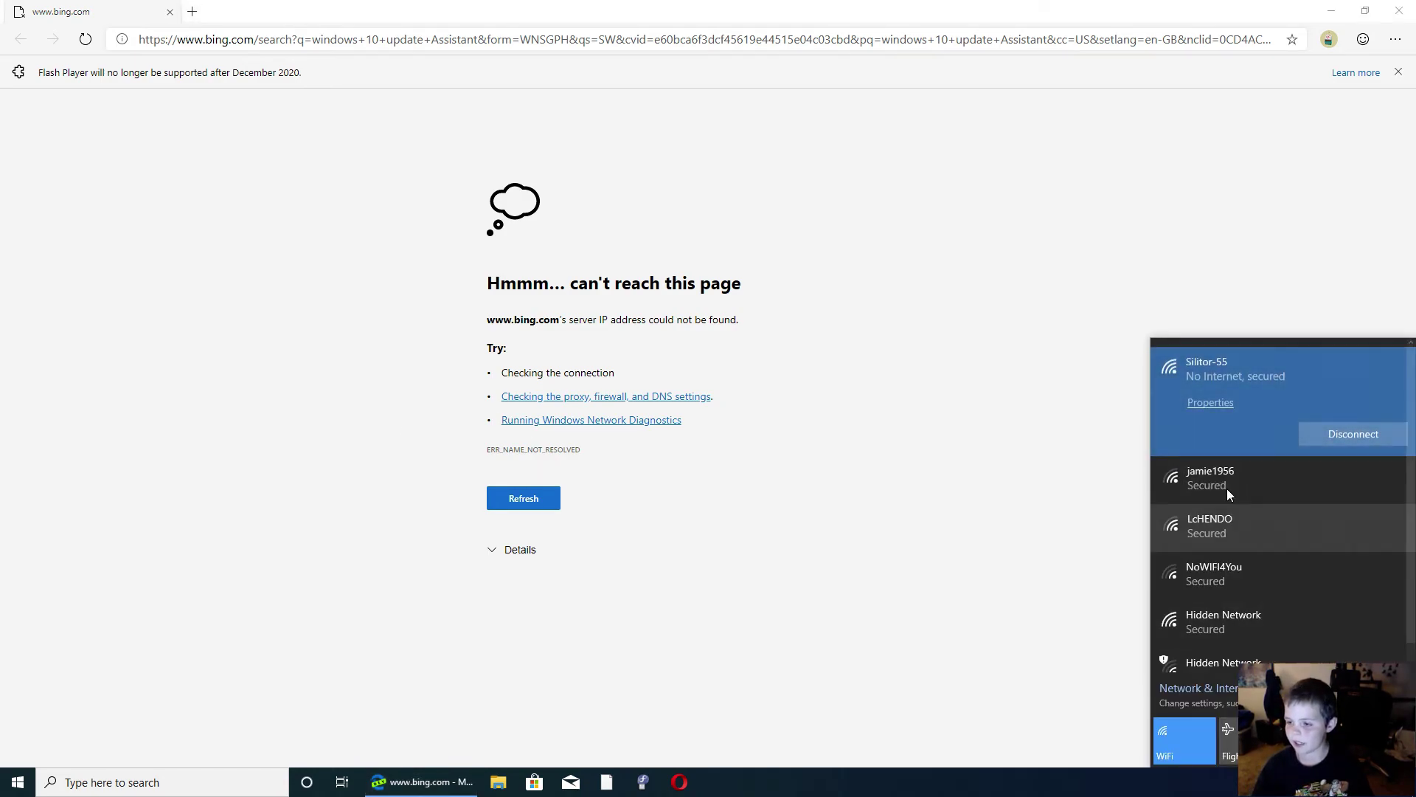
pyautogui.click(1329, 434)
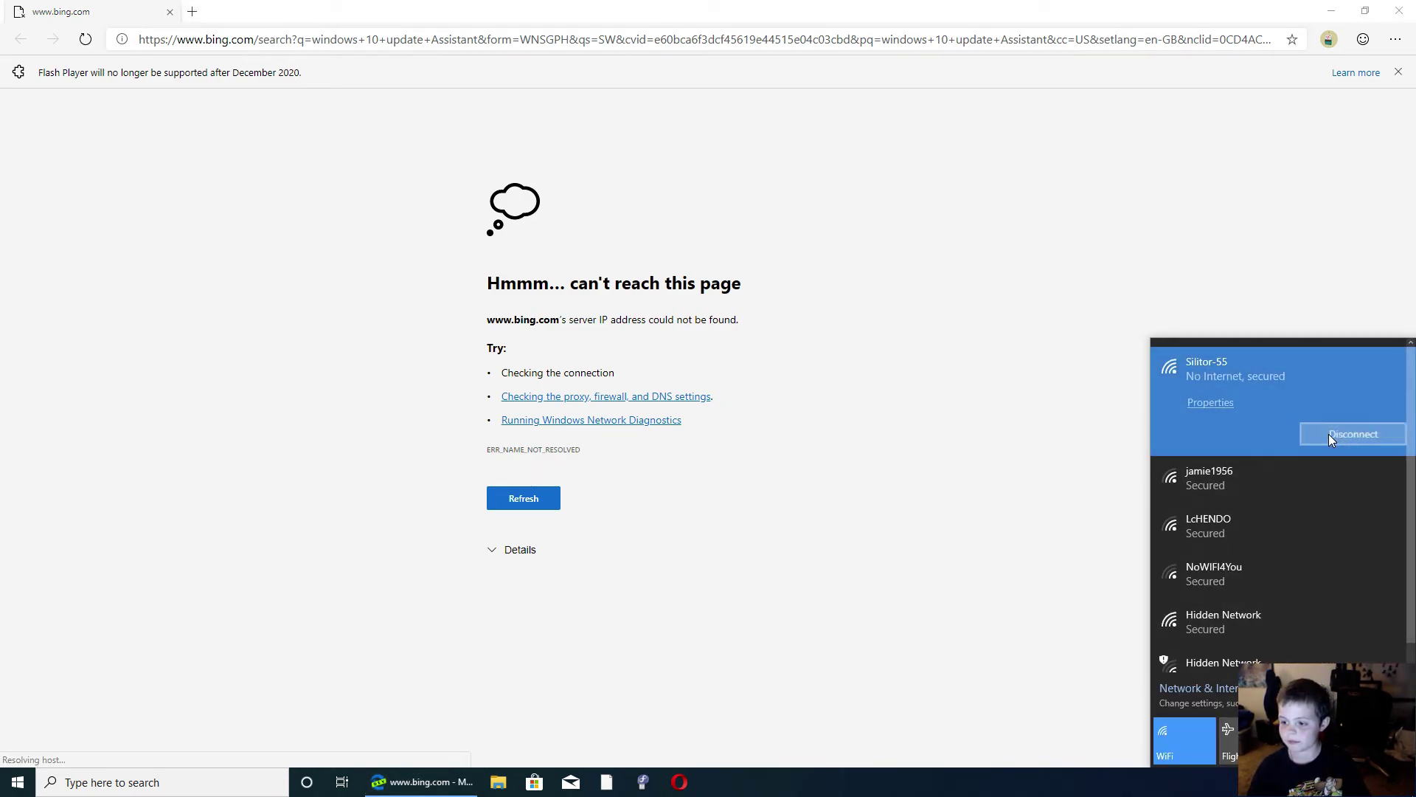
pyautogui.click(1310, 429)
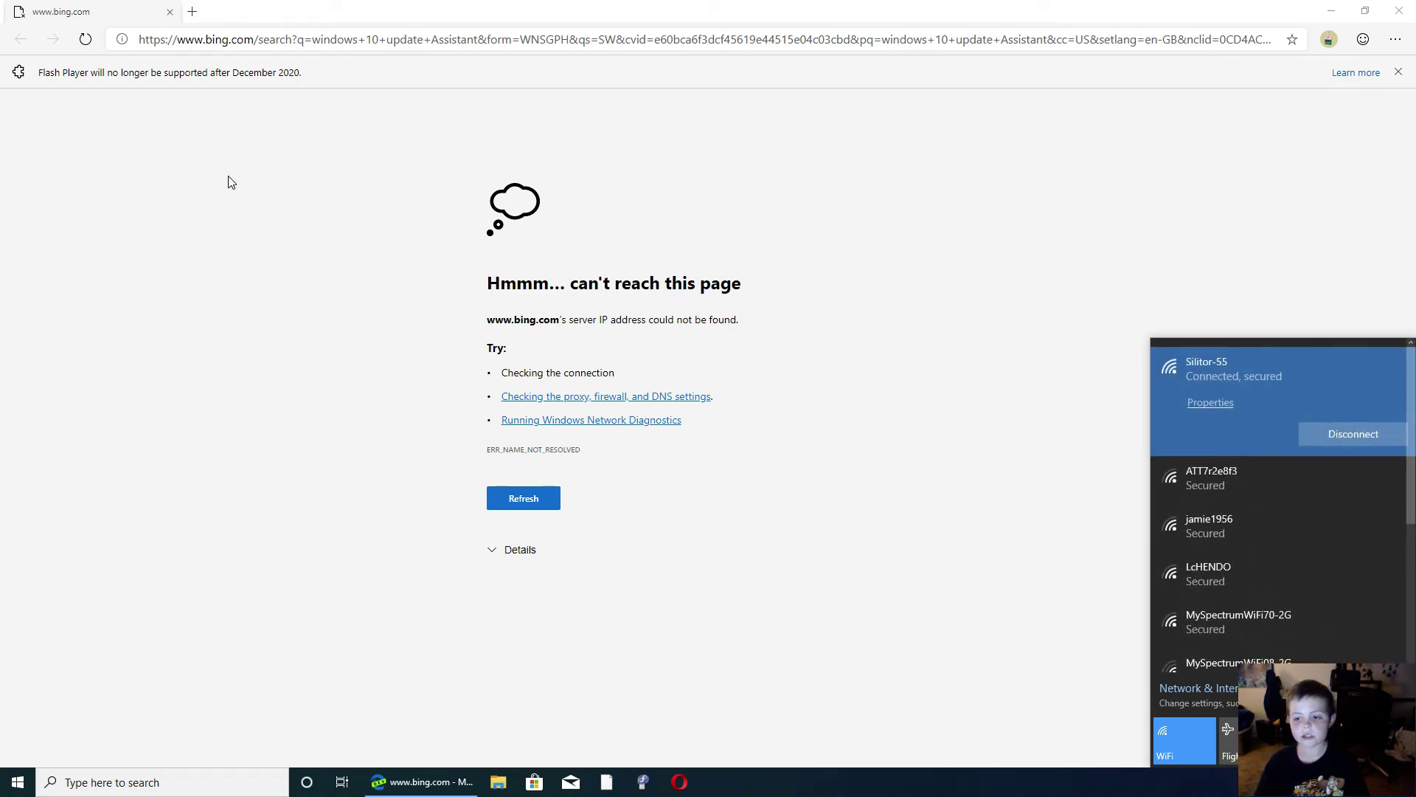
pyautogui.click(828, 192)
pyautogui.click(88, 43)
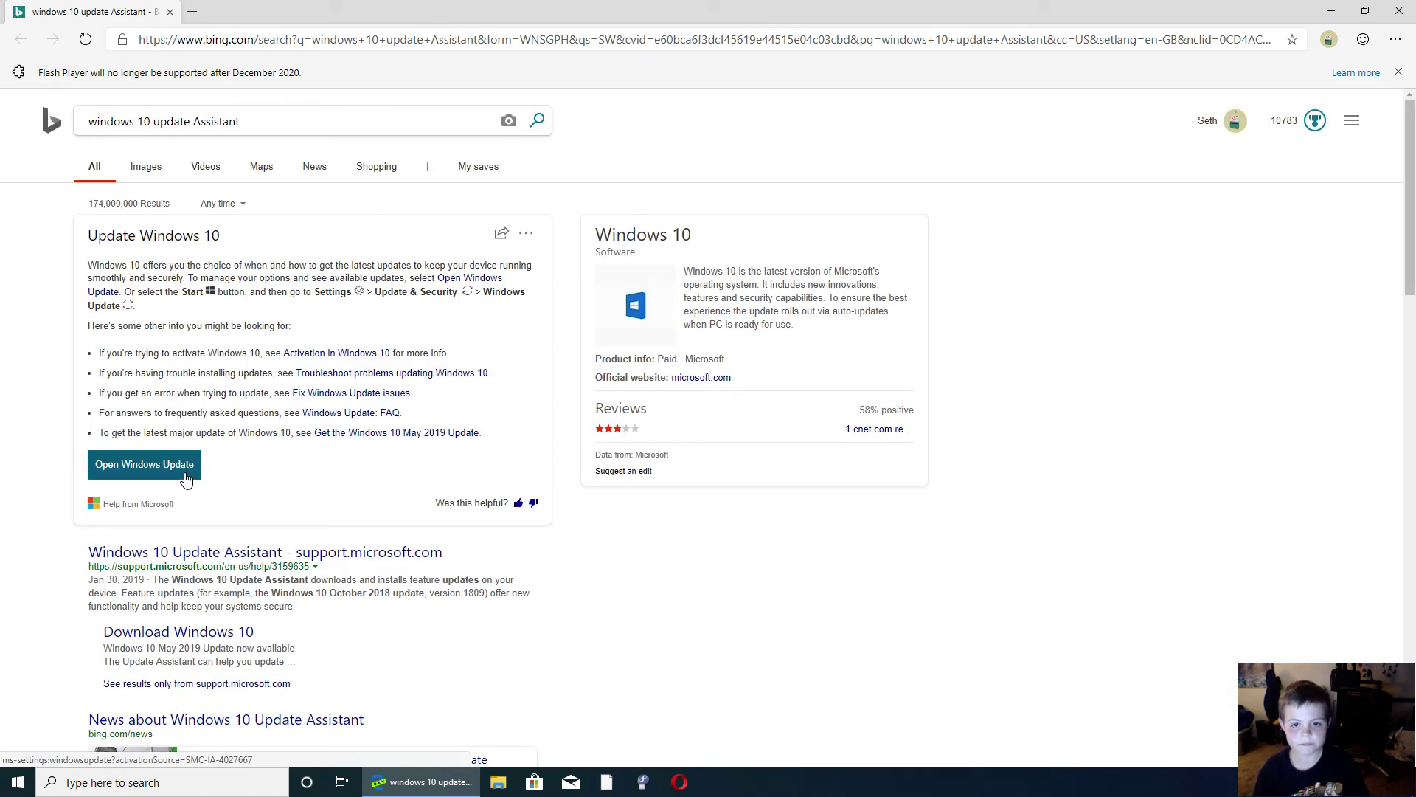
# Step: Open the 'Windows 10 Update Assistant - support.microsoft.com' result to reach Download Windows 10
pyautogui.scroll(-1, 181, 465)
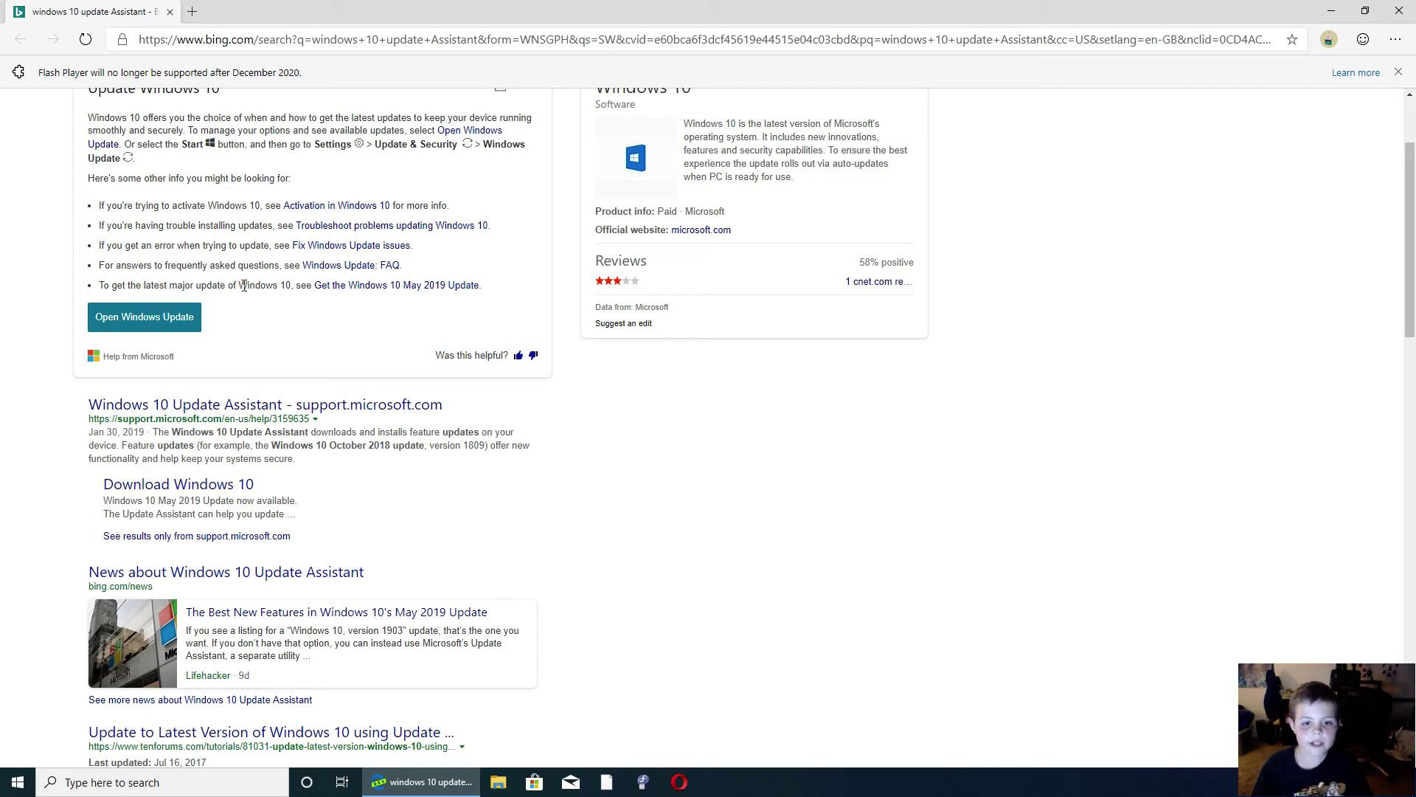
pyautogui.click(261, 405)
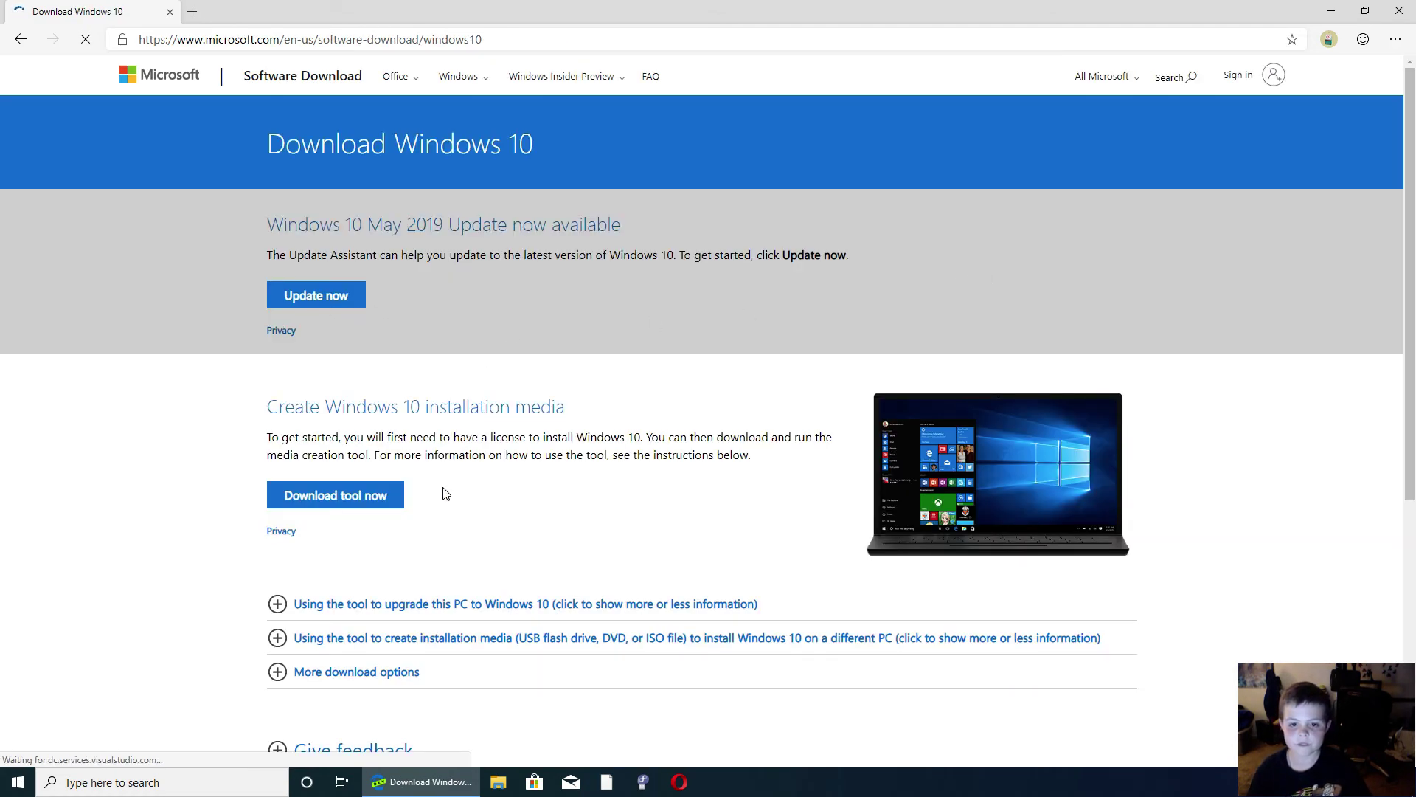
# Step: Highlight the Update Assistant sentence on the page, then clear the selection
pyautogui.scroll(-1, 446, 493)
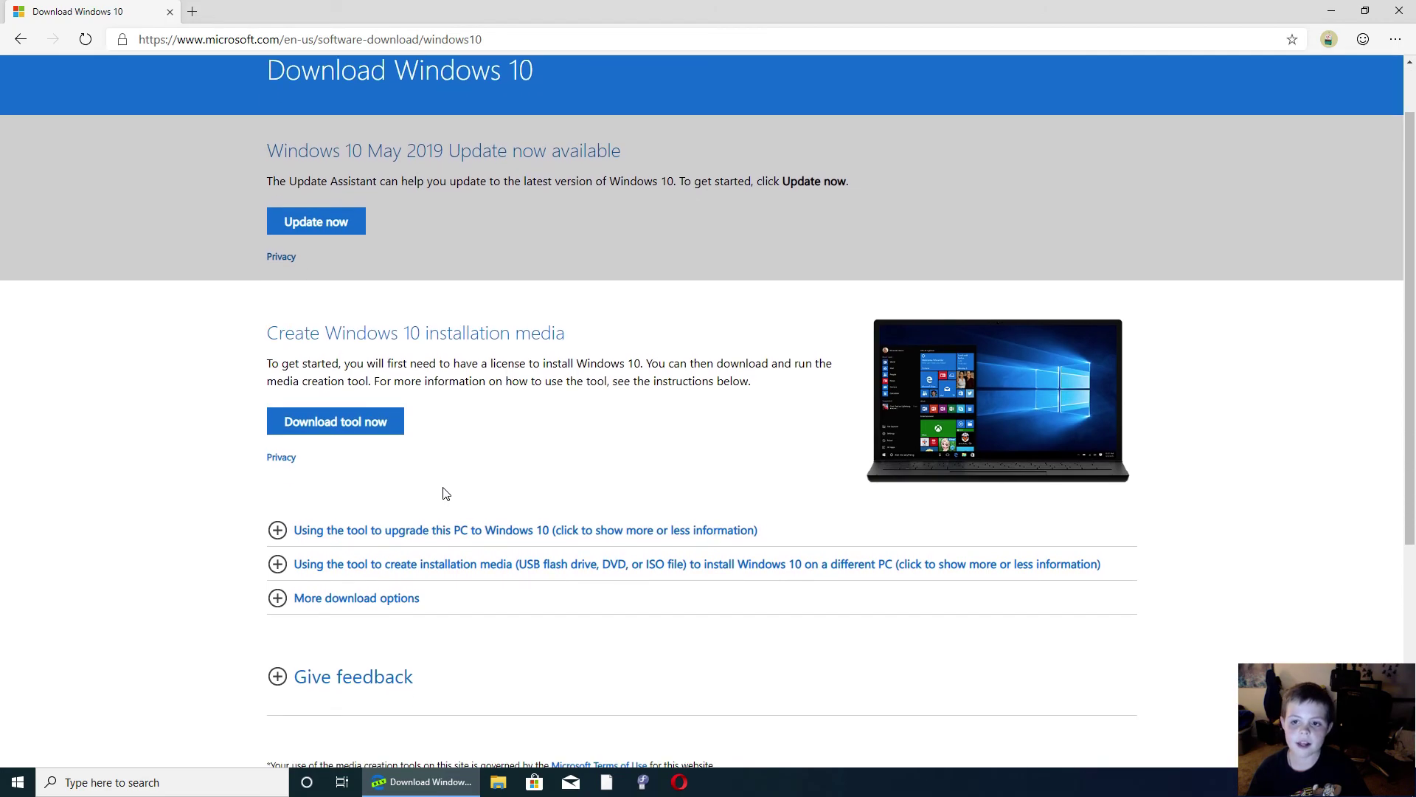
pyautogui.scroll(1, 445, 494)
pyautogui.scroll(-5, 445, 494)
pyautogui.scroll(5, 445, 494)
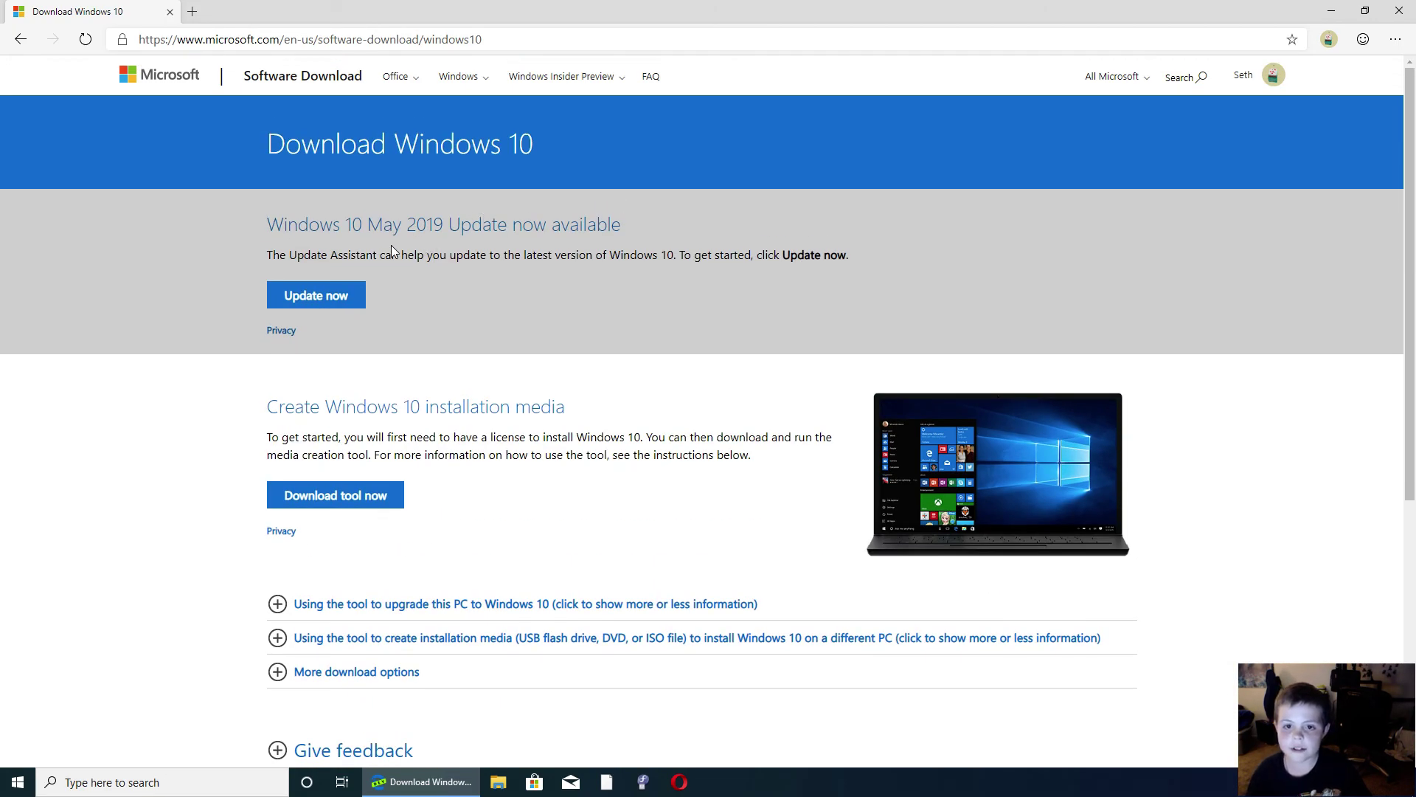
pyautogui.moveTo(282, 256); pyautogui.dragTo(370, 252)
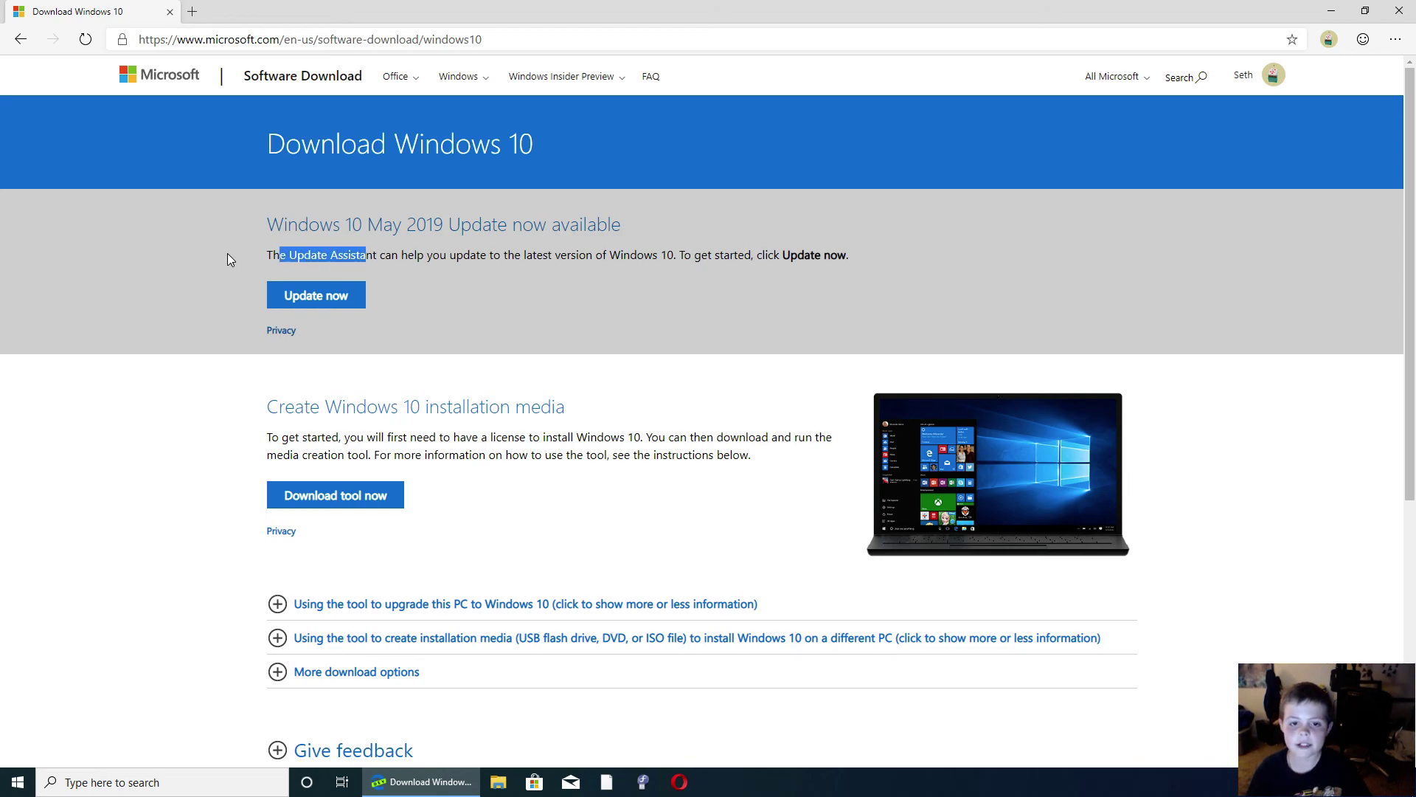
pyautogui.moveTo(268, 255); pyautogui.dragTo(594, 268)
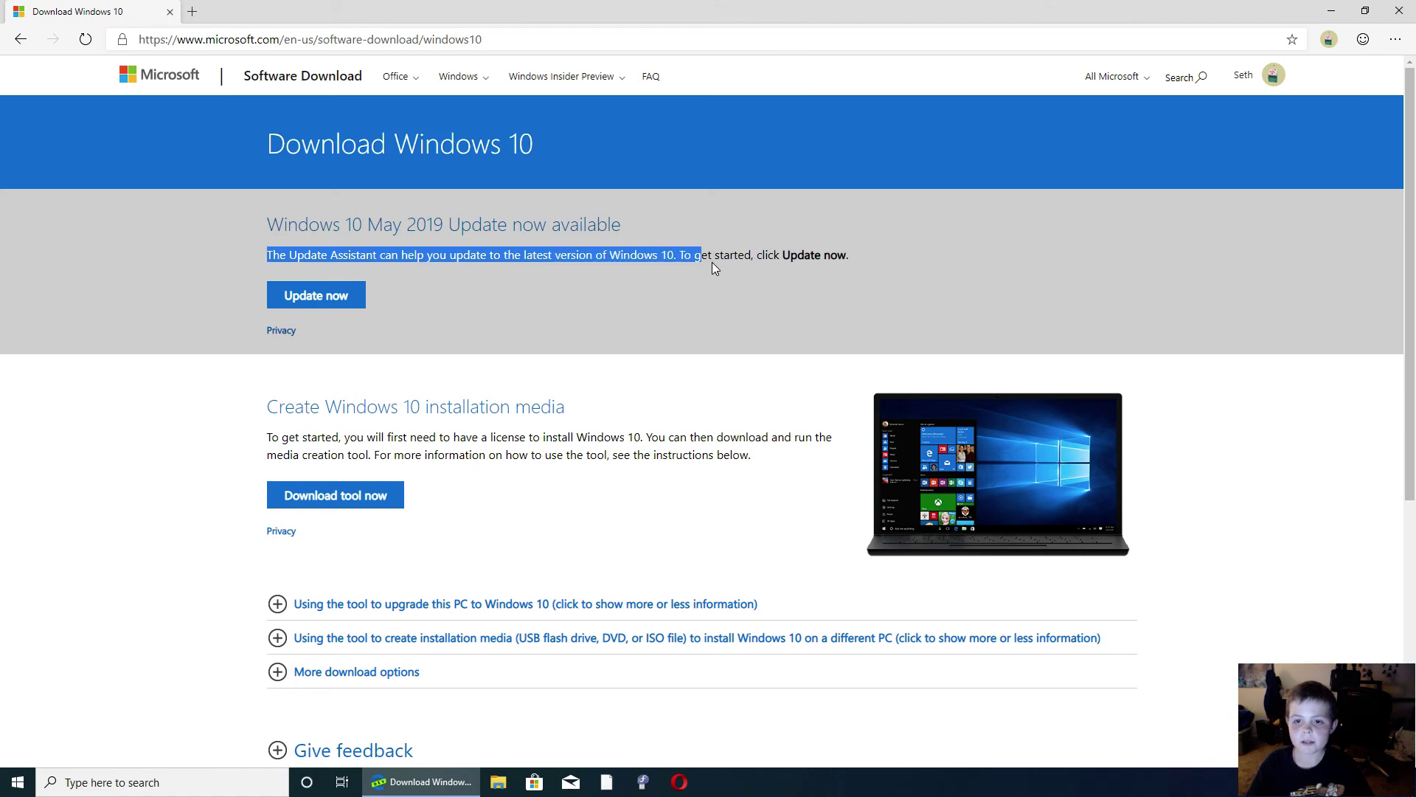
pyautogui.moveTo(713, 263); pyautogui.dragTo(857, 263)
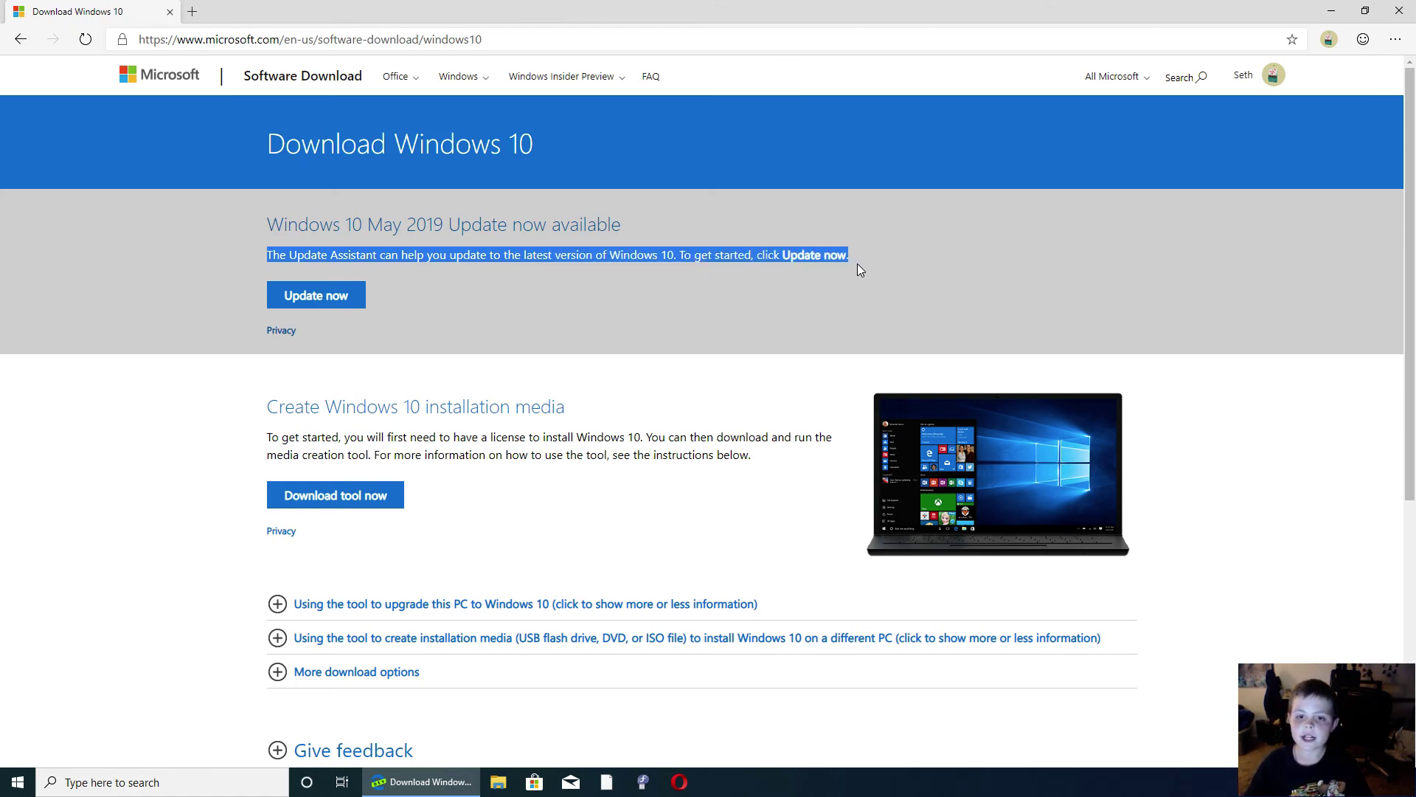
pyautogui.click(926, 238)
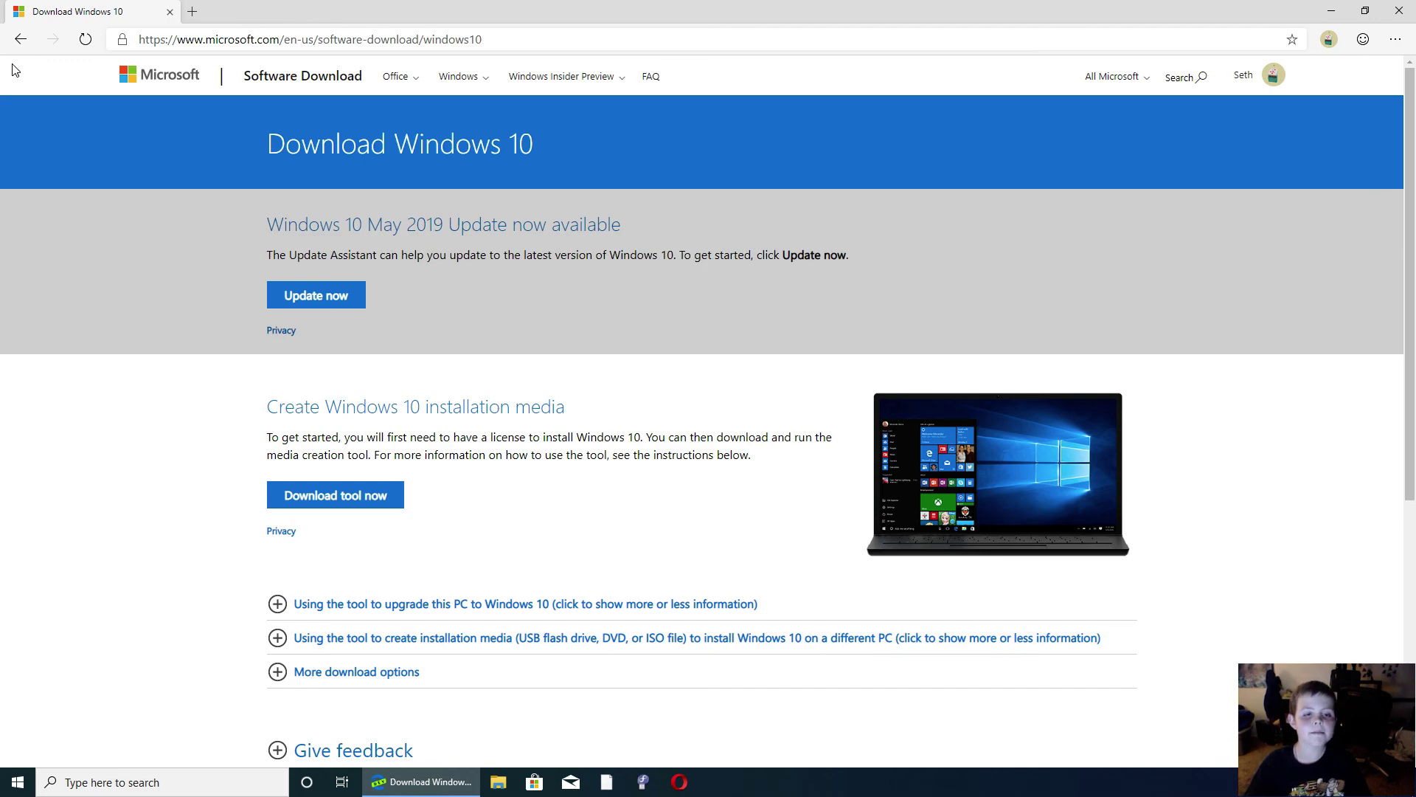
# Step: Go back twice to the Bing search results and close Edge
pyautogui.click(21, 40)
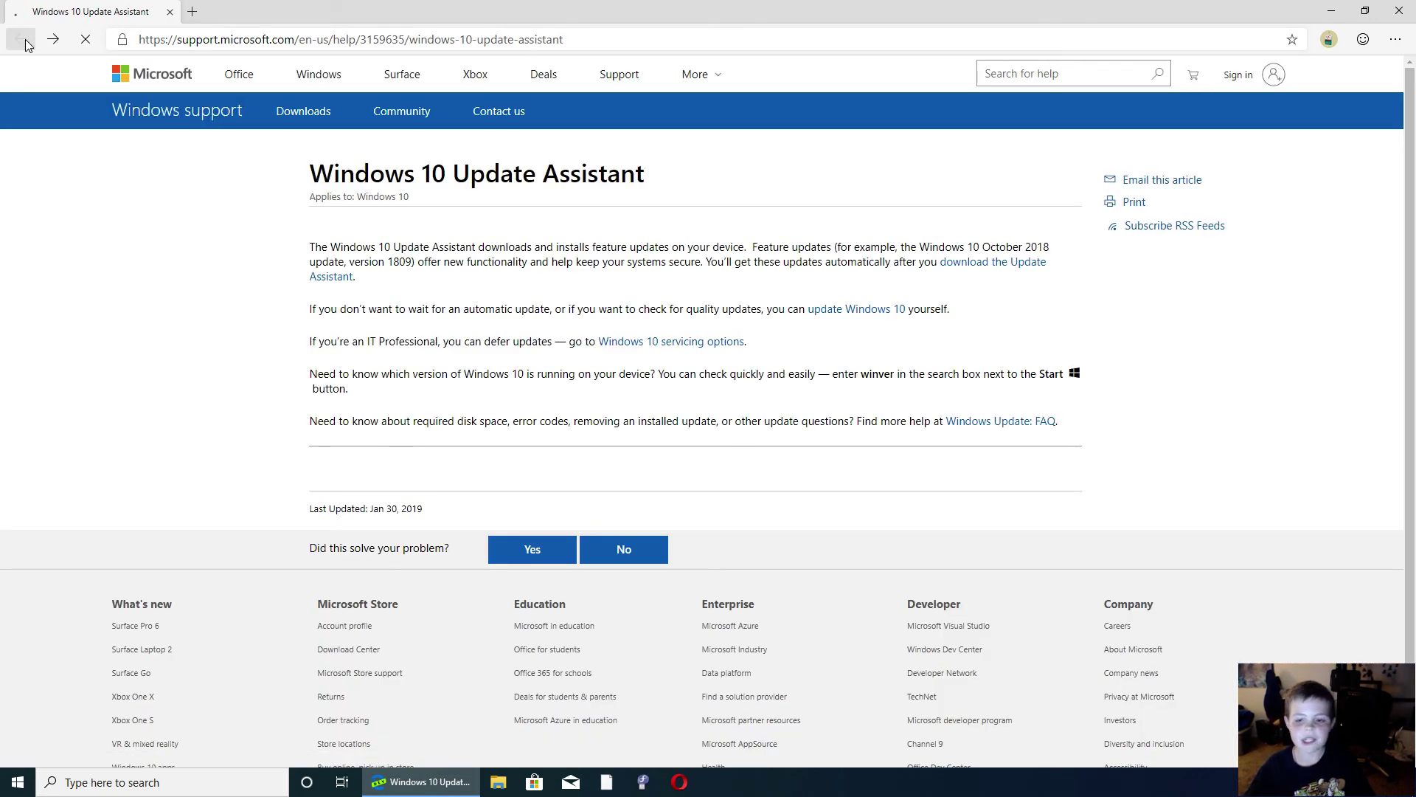
pyautogui.click(22, 42)
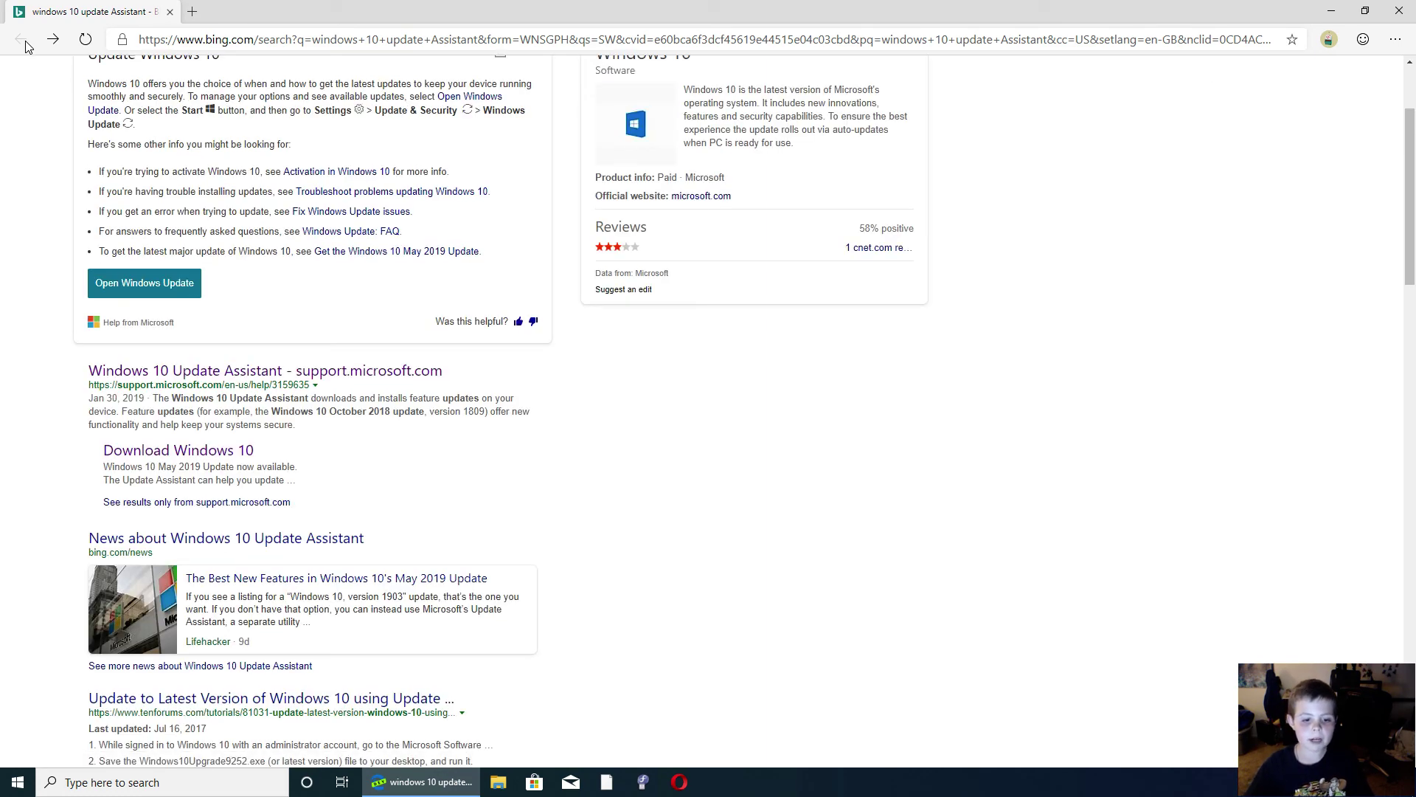
pyautogui.scroll(2, 146, 171)
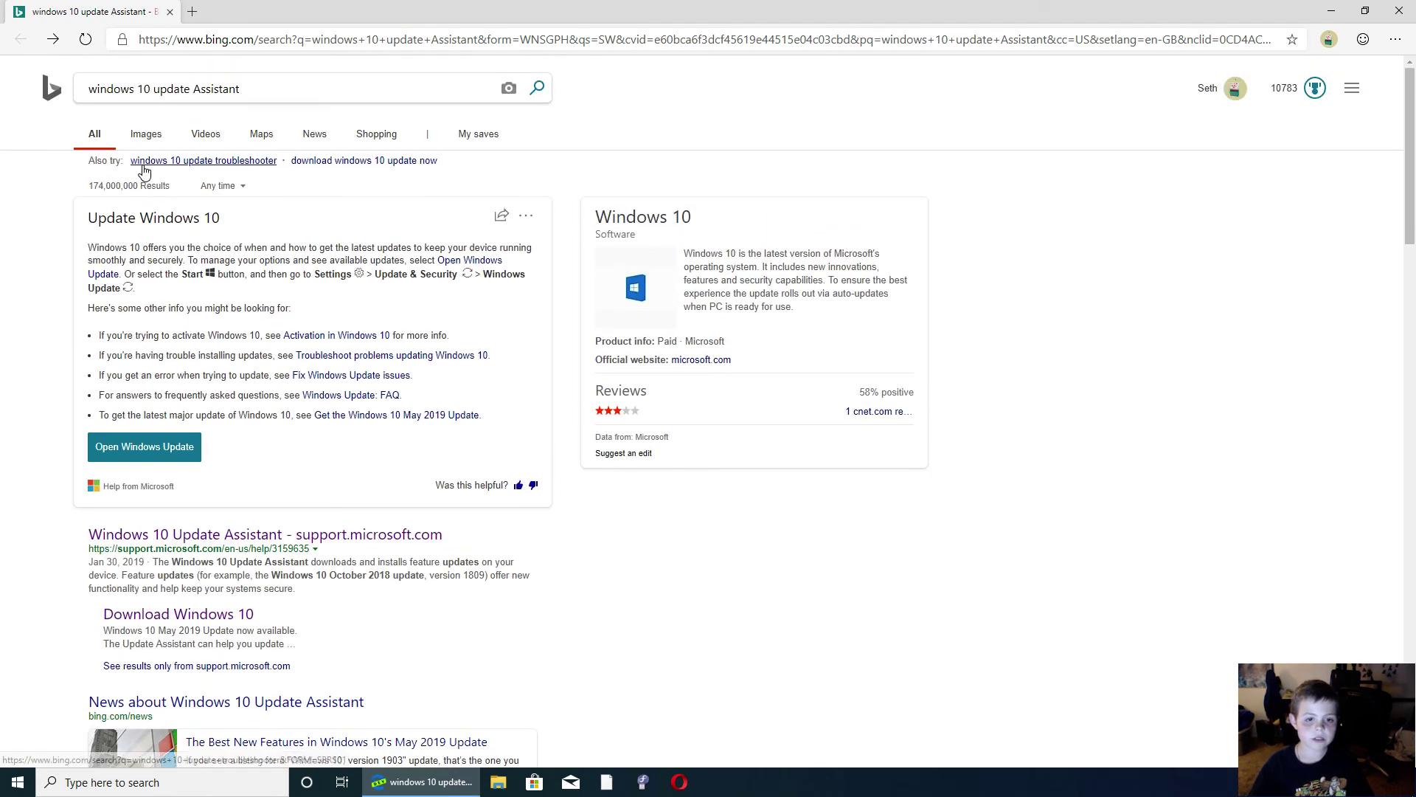
pyautogui.click(167, 12)
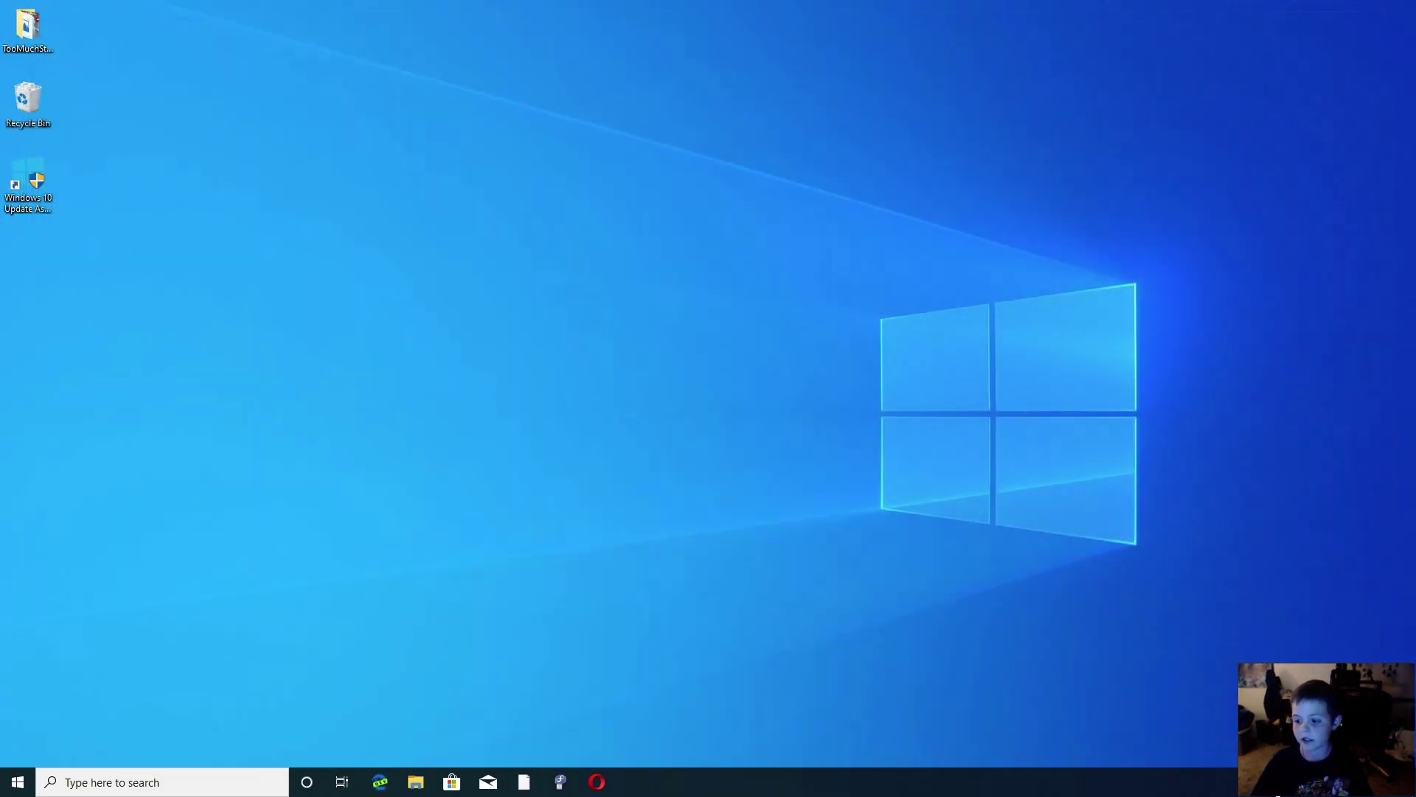
pyautogui.click(1262, 781)
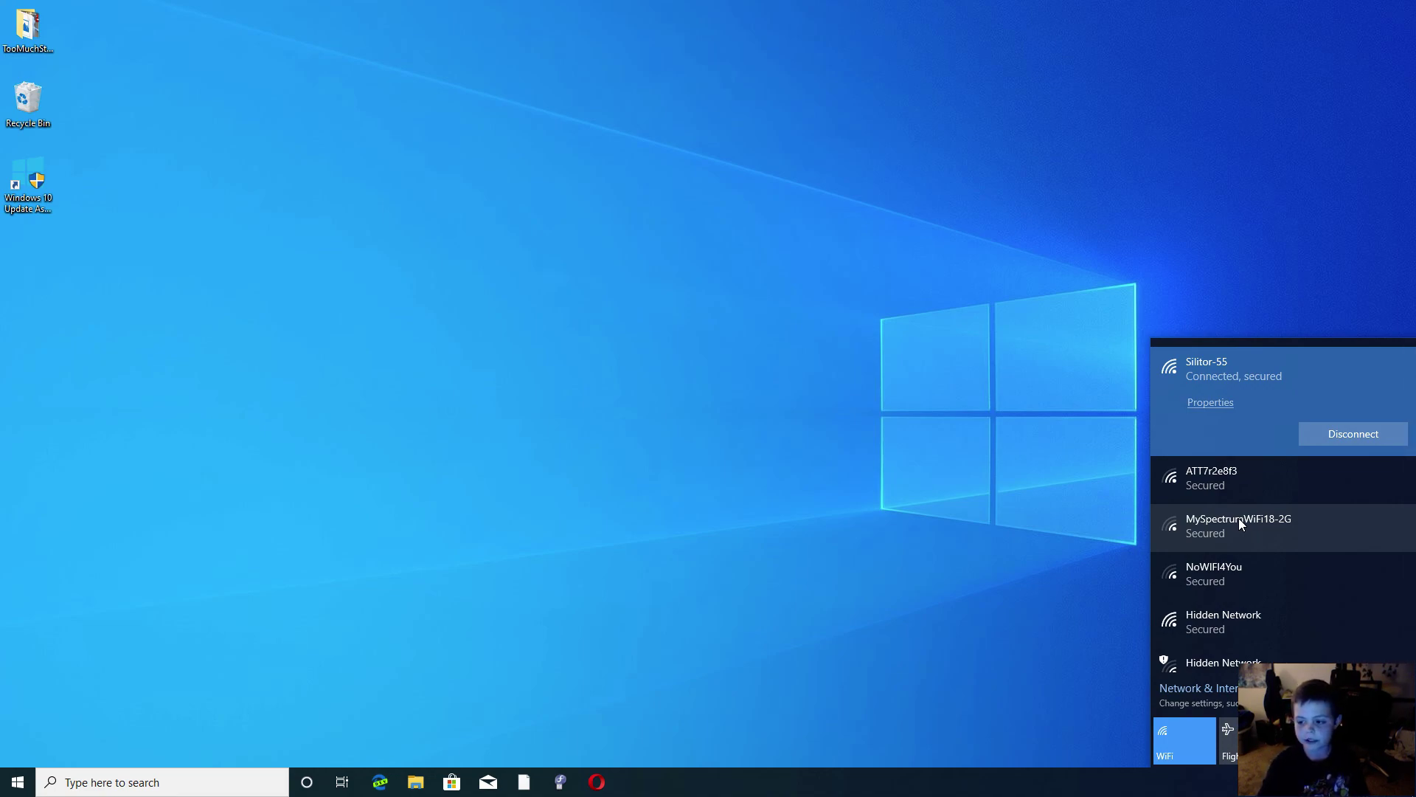
pyautogui.click(951, 499)
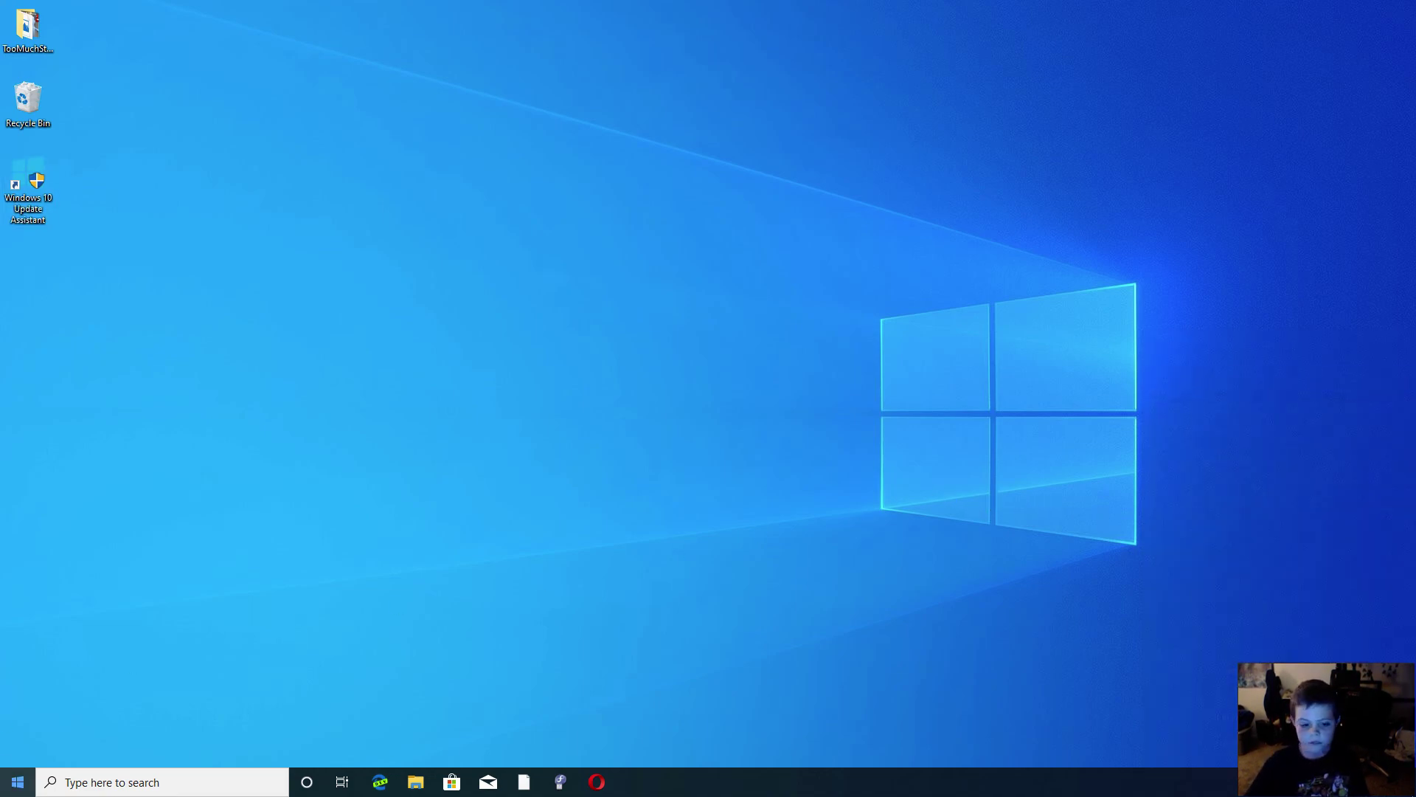
pyautogui.click(18, 782)
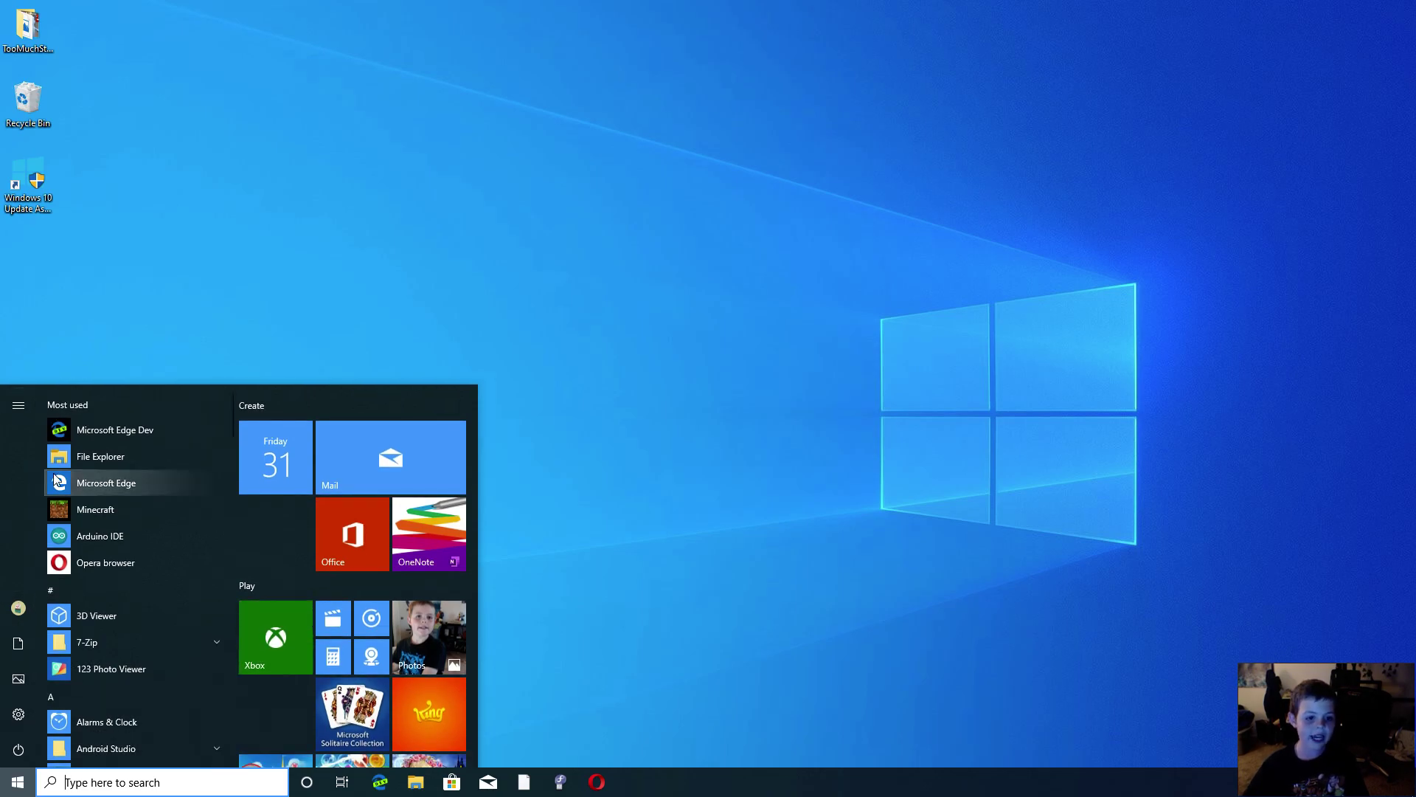
pyautogui.click(70, 457)
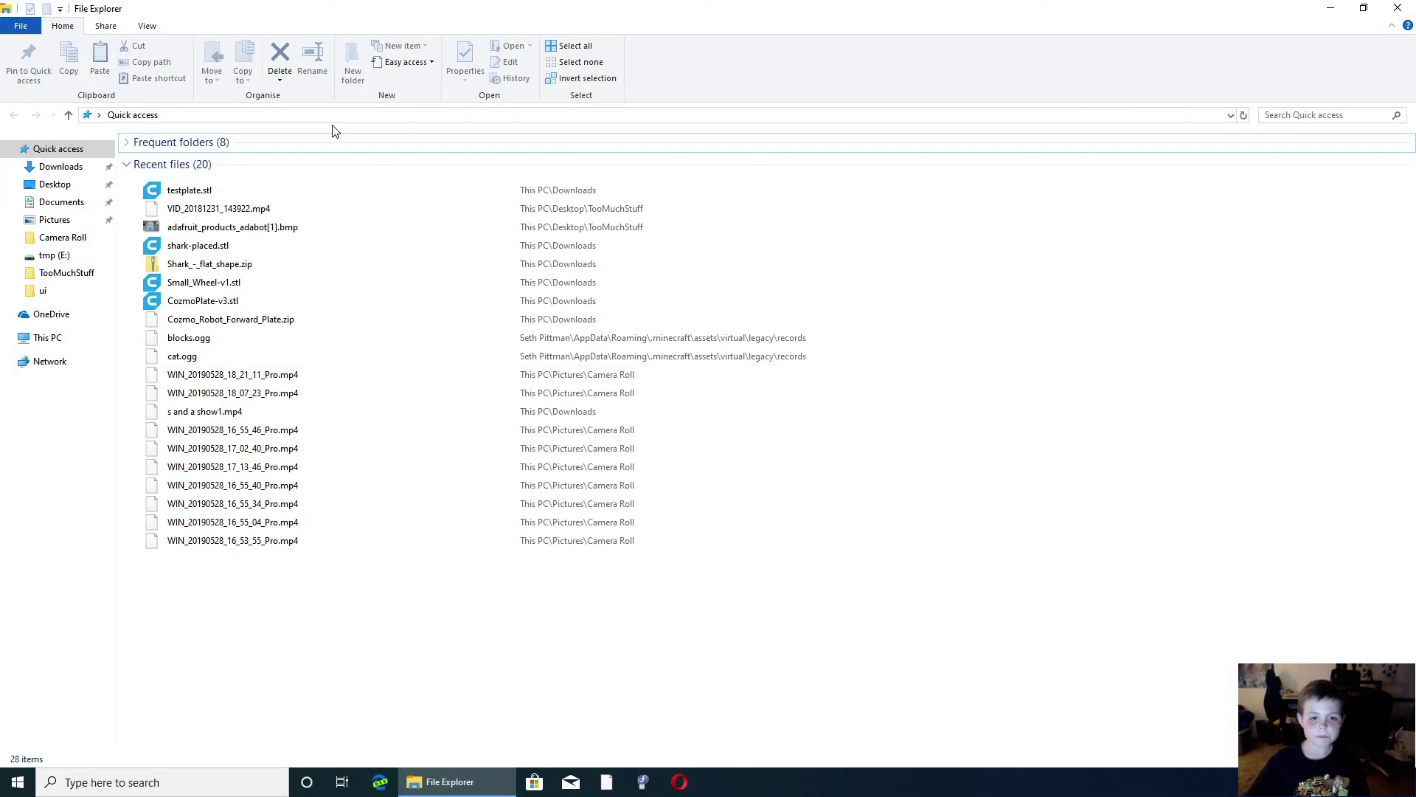
pyautogui.click(59, 224)
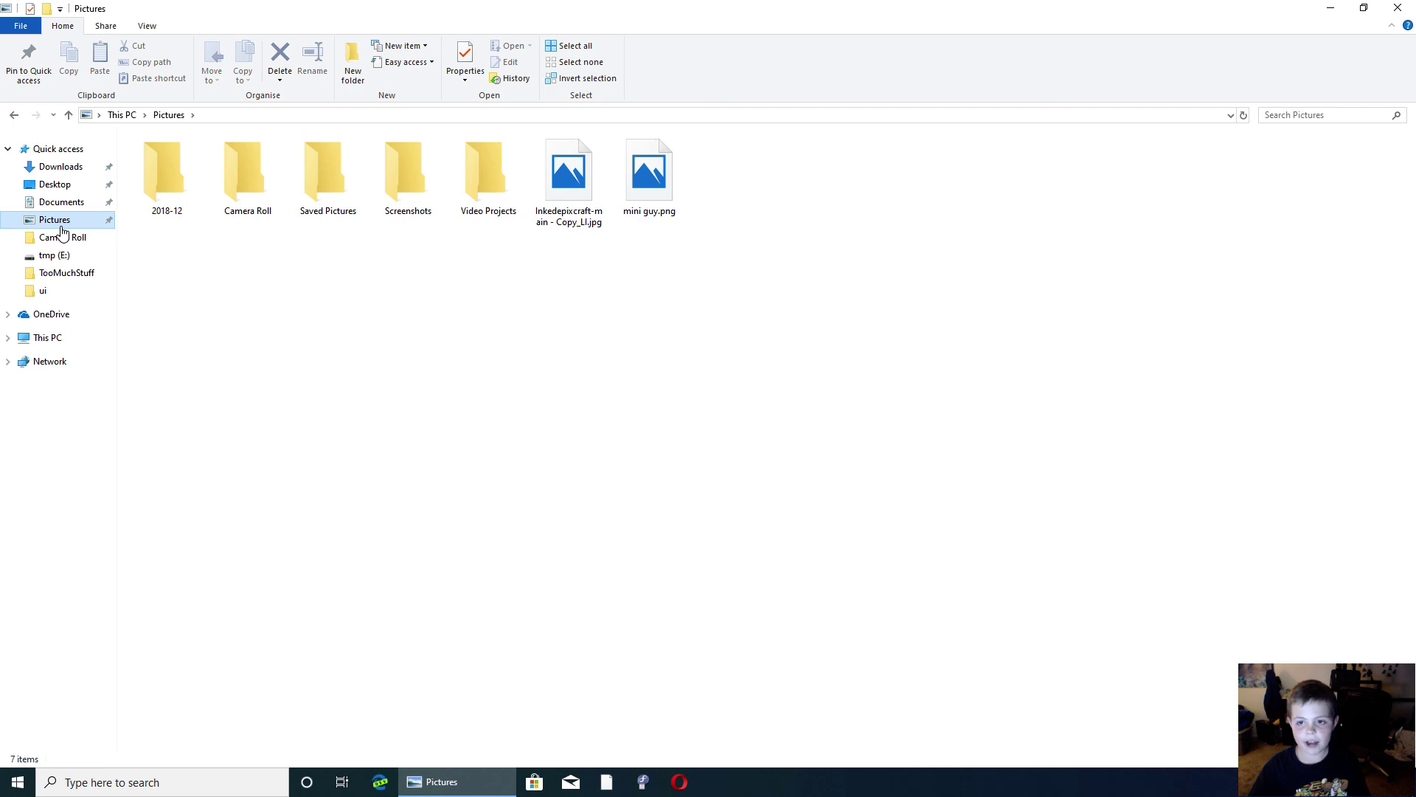
pyautogui.click(61, 236)
pyautogui.click(60, 276)
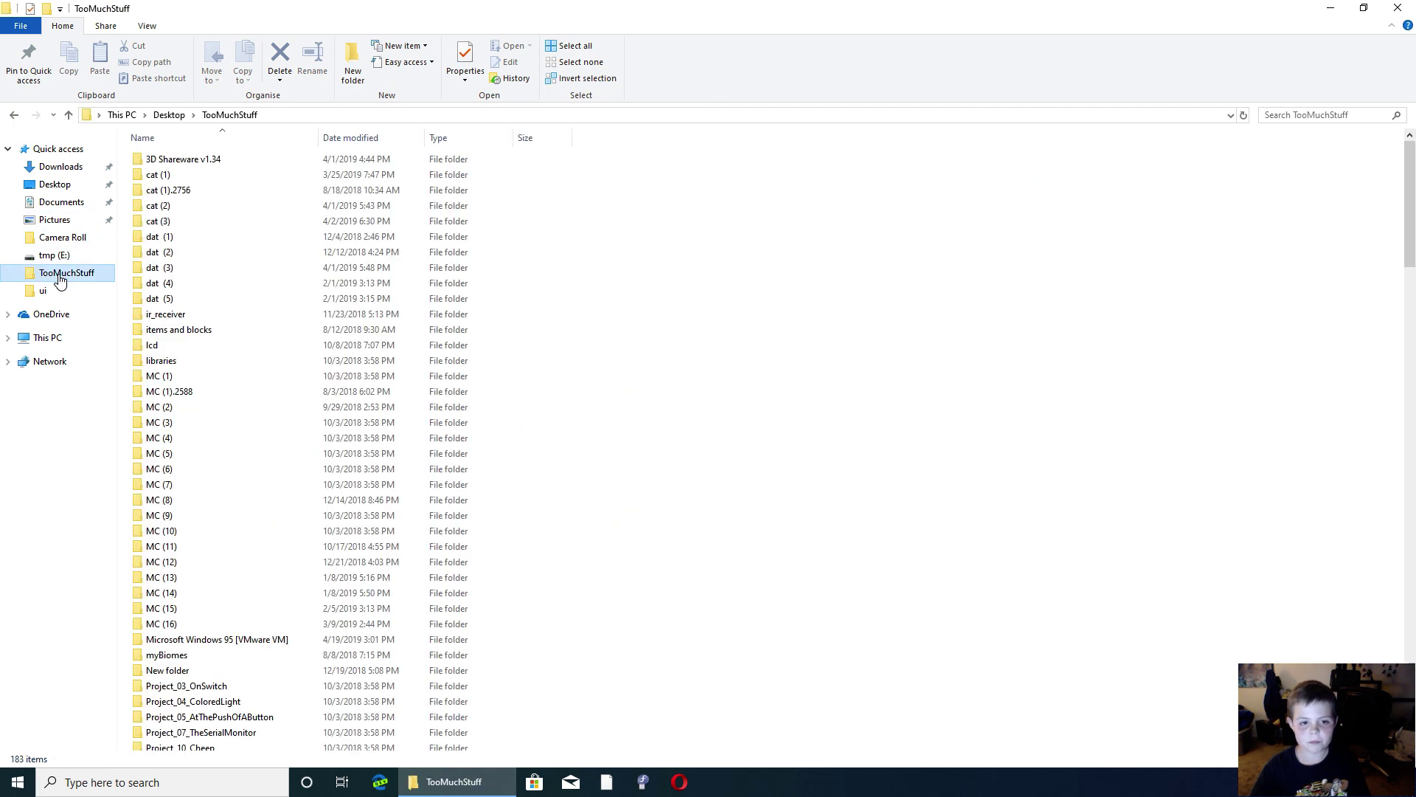
pyautogui.click(53, 257)
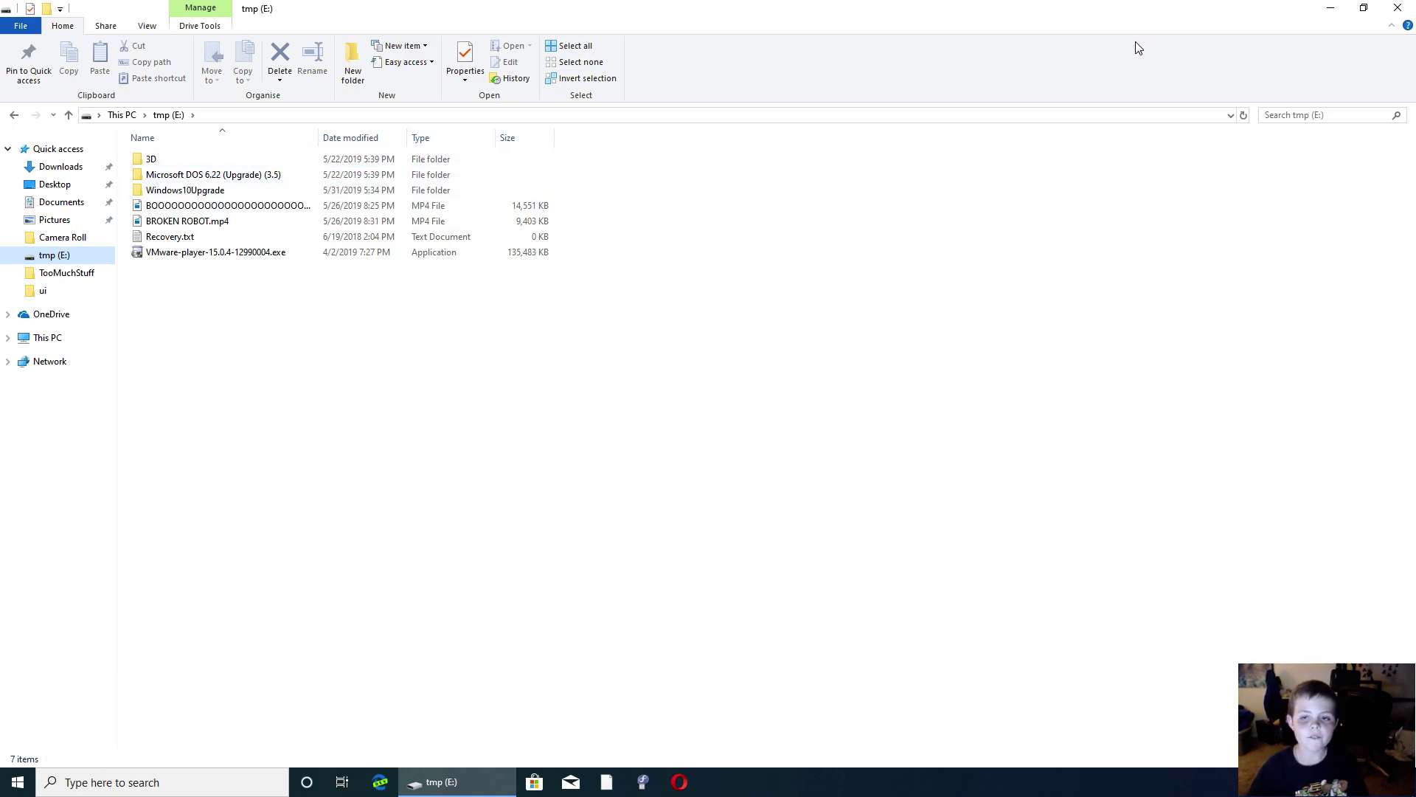
pyautogui.click(1398, 7)
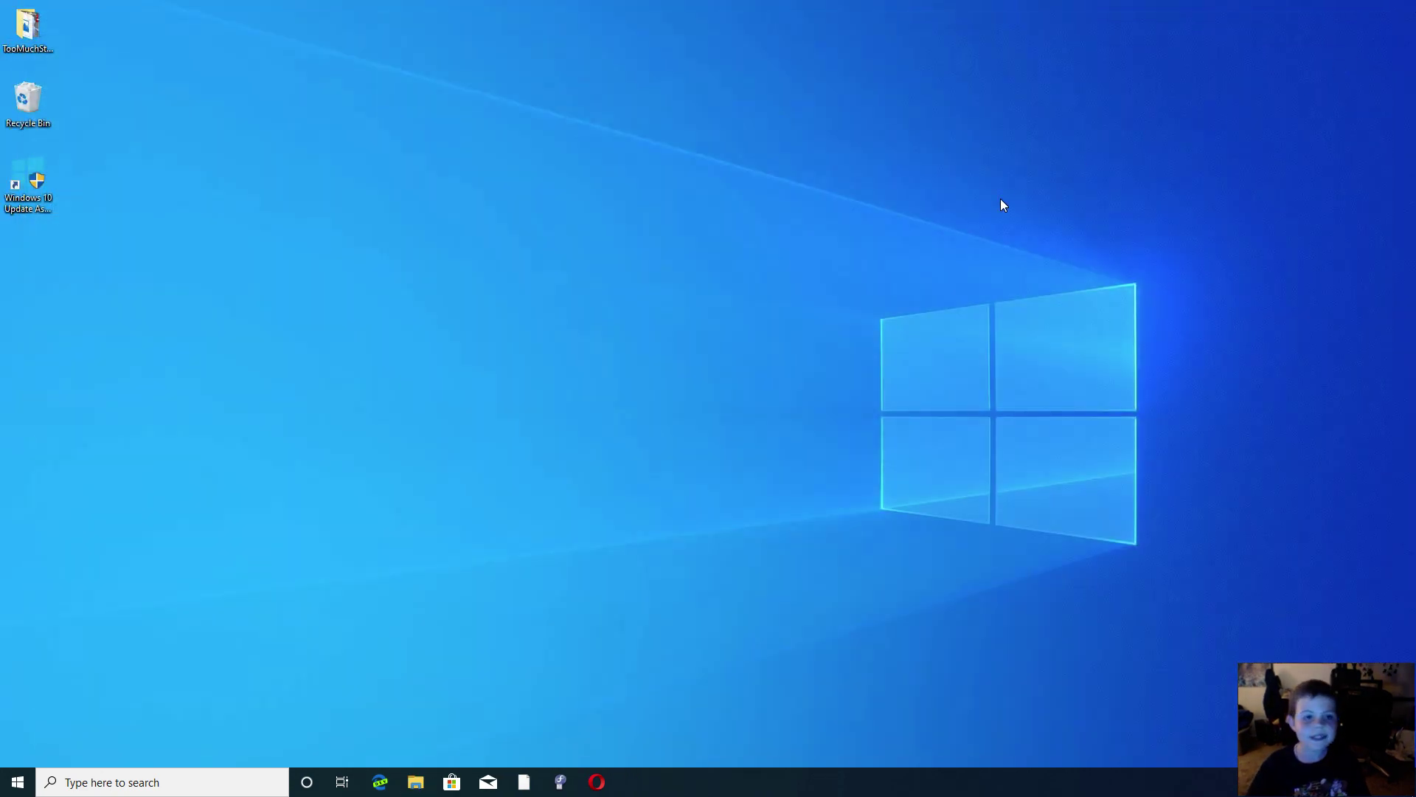